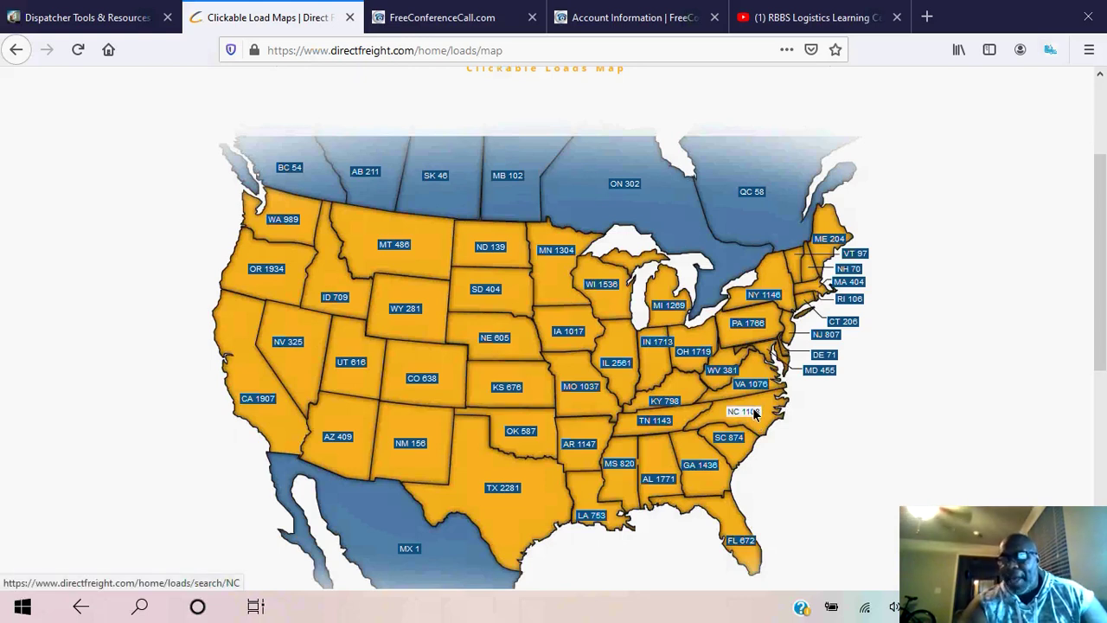
Open the North Carolina loads from the load map and sort the results by pay rate, highest first
{"action": "left_click", "coordinate": [753, 413]}
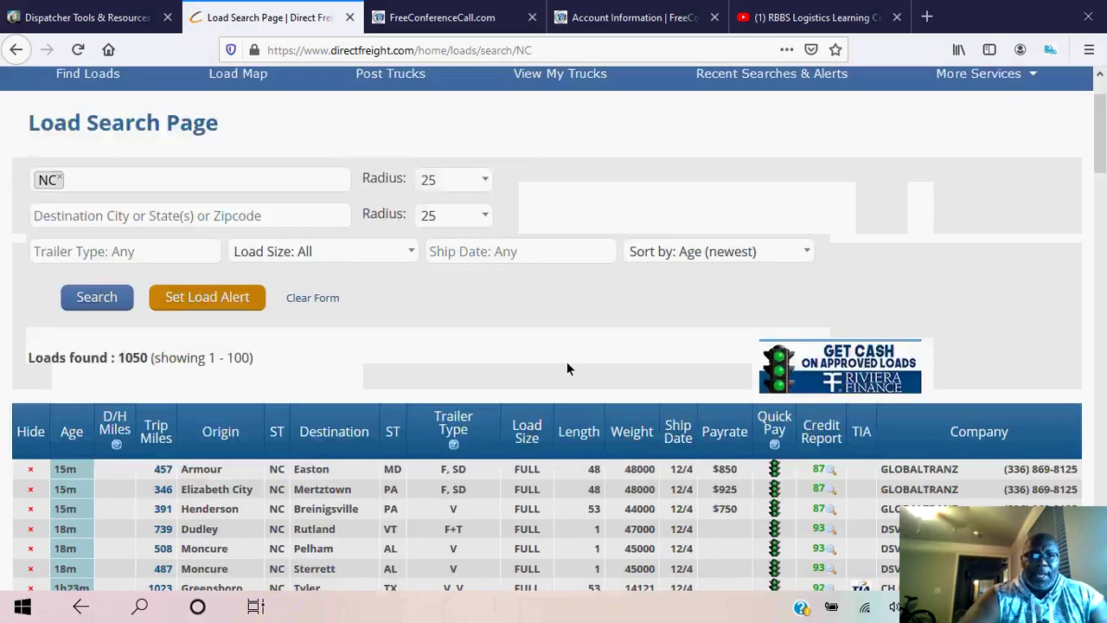
{"action": "scroll", "coordinate": [567, 361], "scroll_direction": "down", "scroll_amount": 3}
{"action": "scroll", "coordinate": [566, 368], "scroll_direction": "down", "scroll_amount": 1}
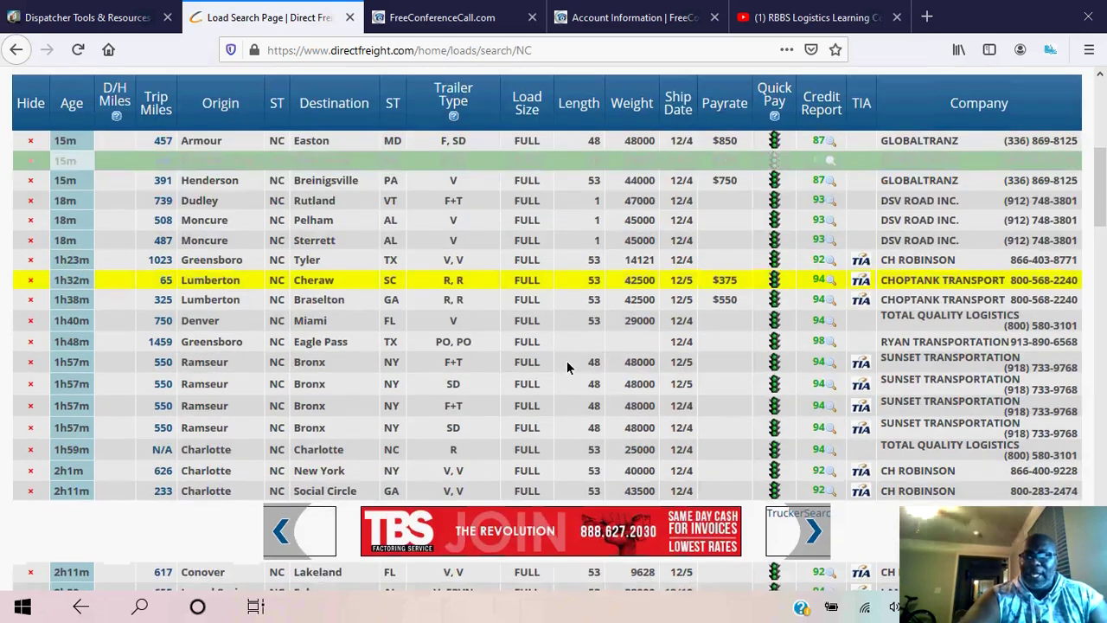
{"action": "scroll", "coordinate": [567, 361], "scroll_direction": "up", "scroll_amount": 2}
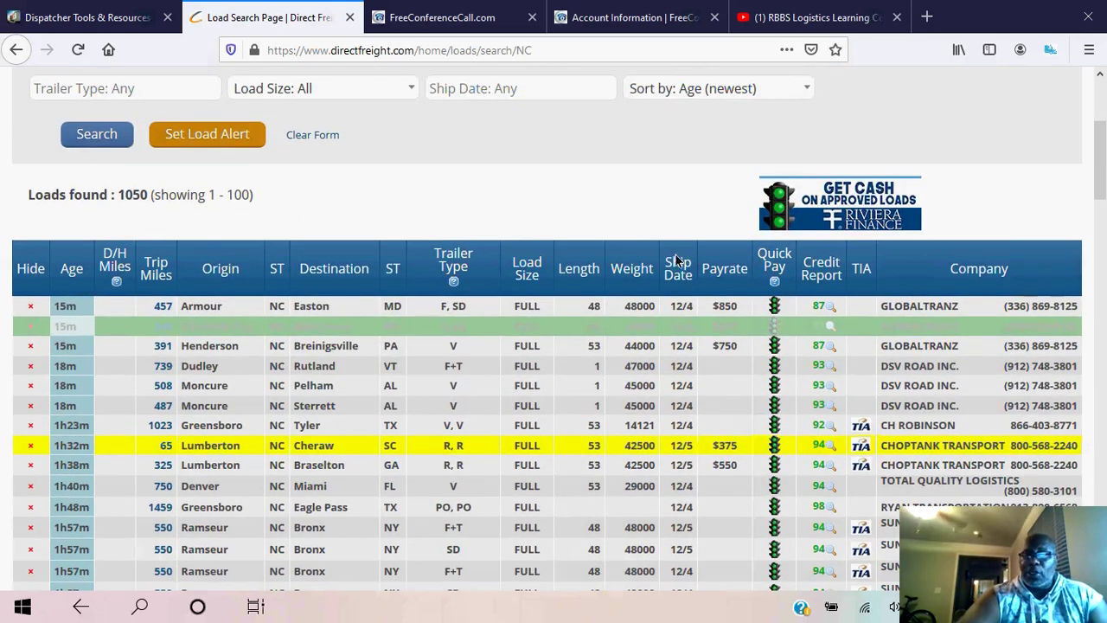
{"action": "left_click", "coordinate": [725, 269]}
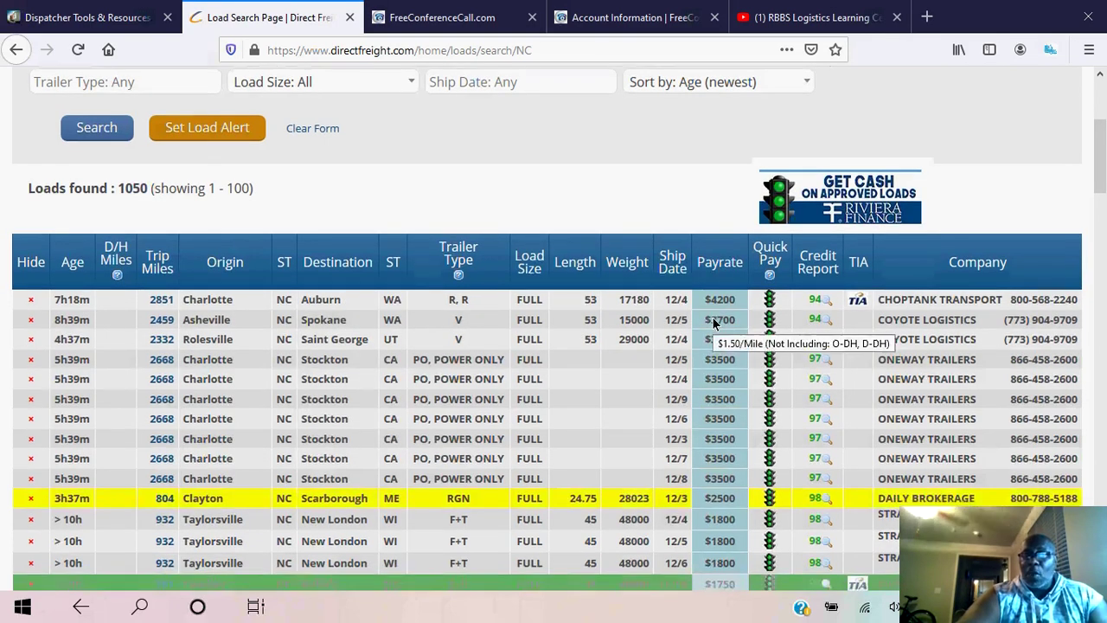
{"action": "scroll", "coordinate": [714, 323], "scroll_direction": "down", "scroll_amount": 3}
{"action": "scroll", "coordinate": [713, 323], "scroll_direction": "up", "scroll_amount": 2}
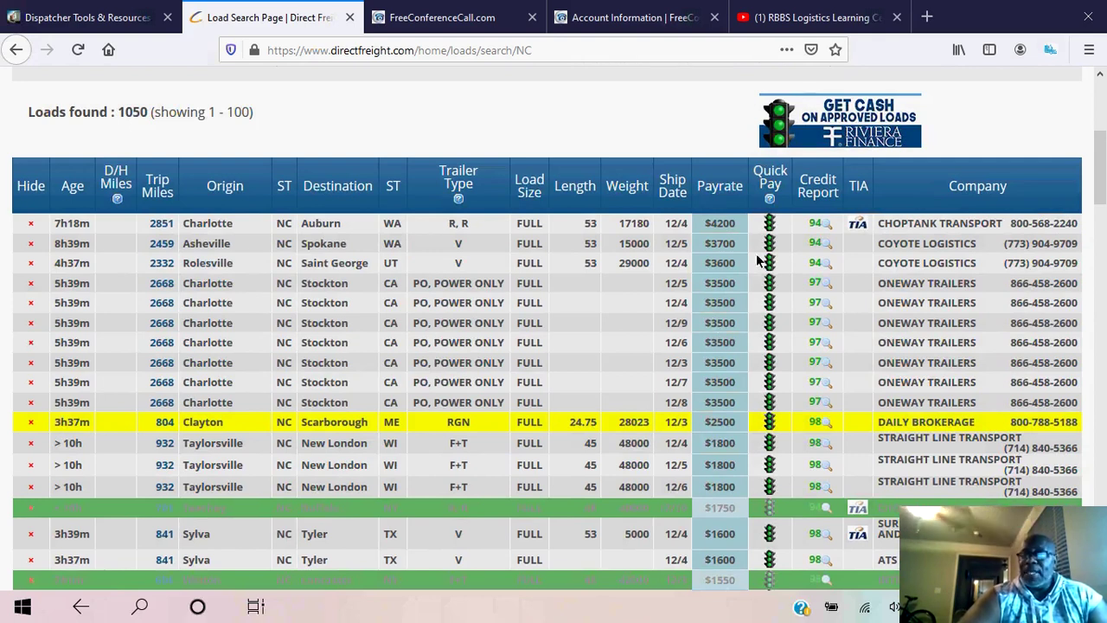
Open the STR8 Dispatch extension settings and set the minimum cost per mile to 2.75
{"action": "left_click", "coordinate": [1050, 50]}
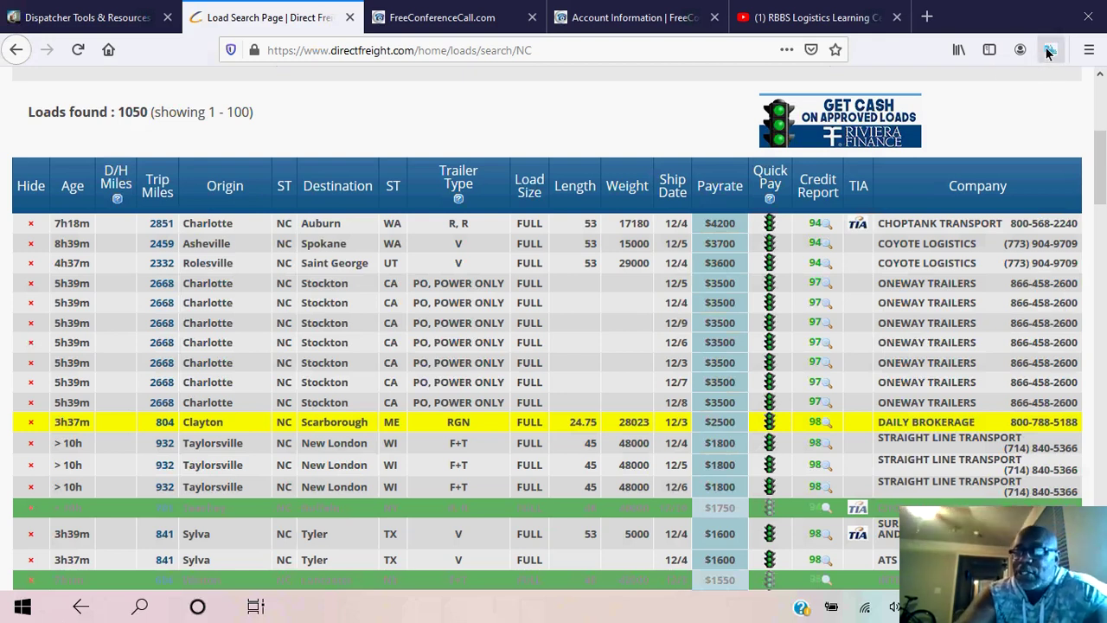
{"action": "left_click", "coordinate": [1050, 52]}
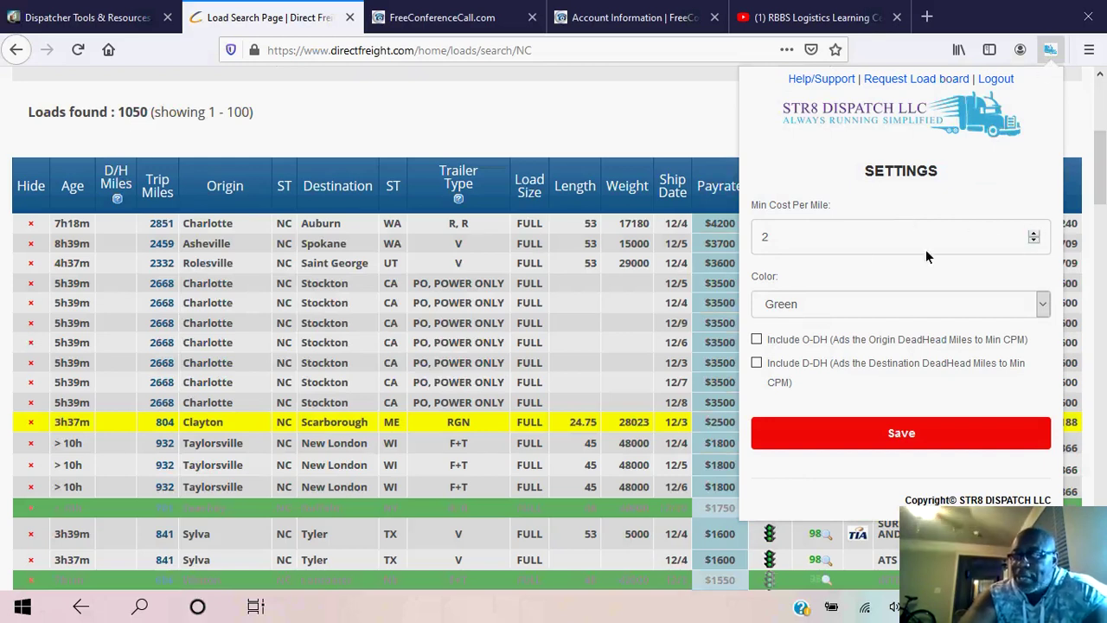
{"action": "left_click", "coordinate": [801, 238]}
{"action": "key", "text": "BackSpace"}
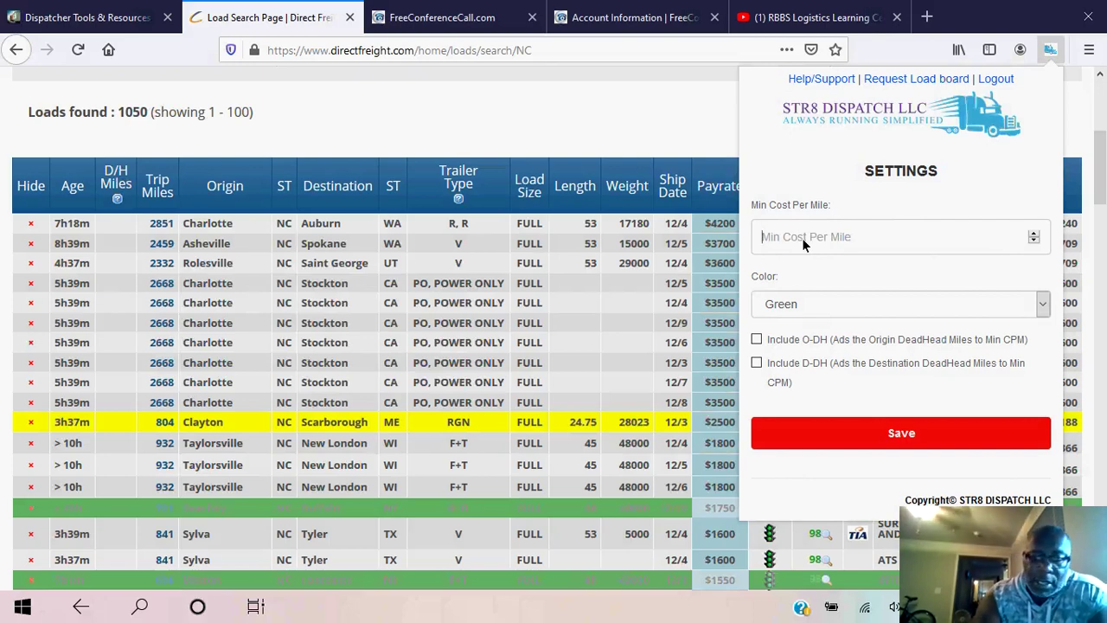
{"action": "type", "text": "2"}
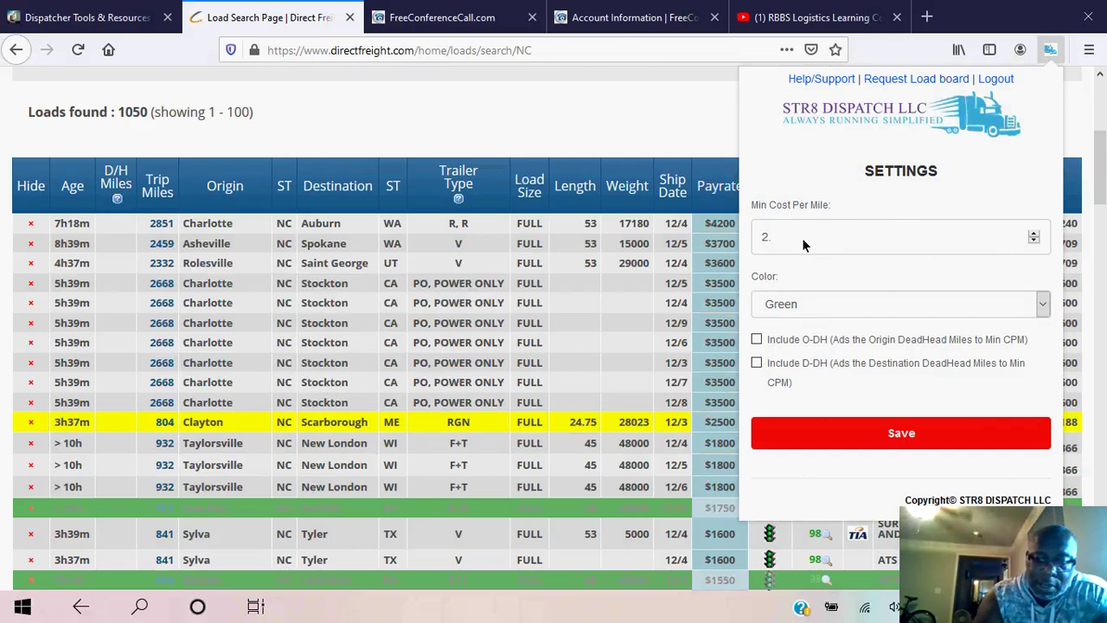
{"action": "type", "text": ".75"}
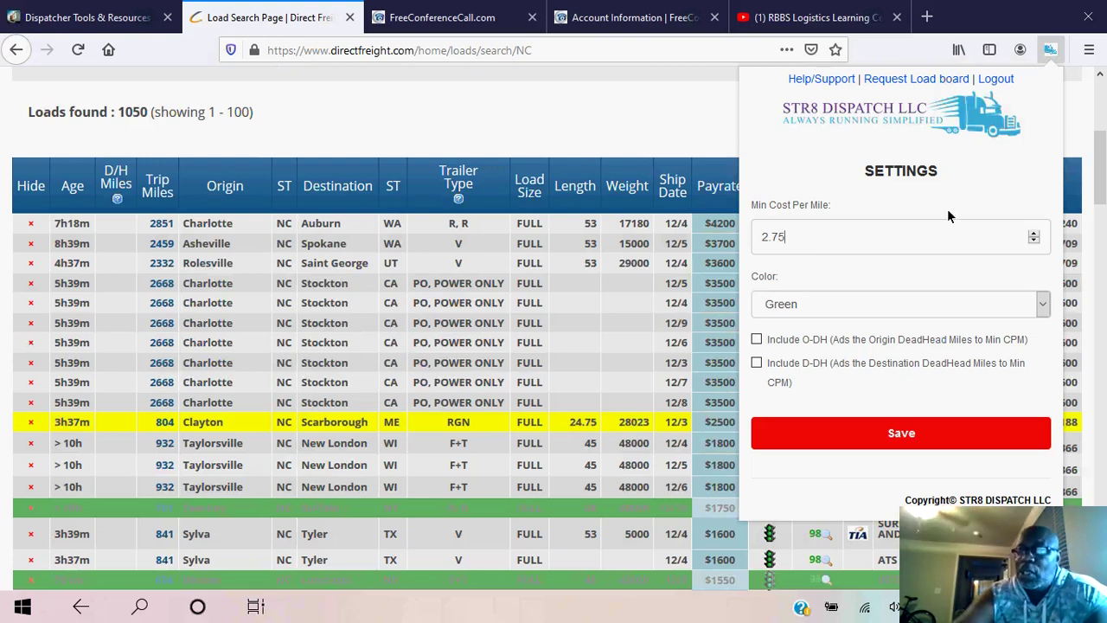
Try adjusting the minimum cost per mile in whole-number increments, ending at 5
{"action": "left_click", "coordinate": [1035, 235]}
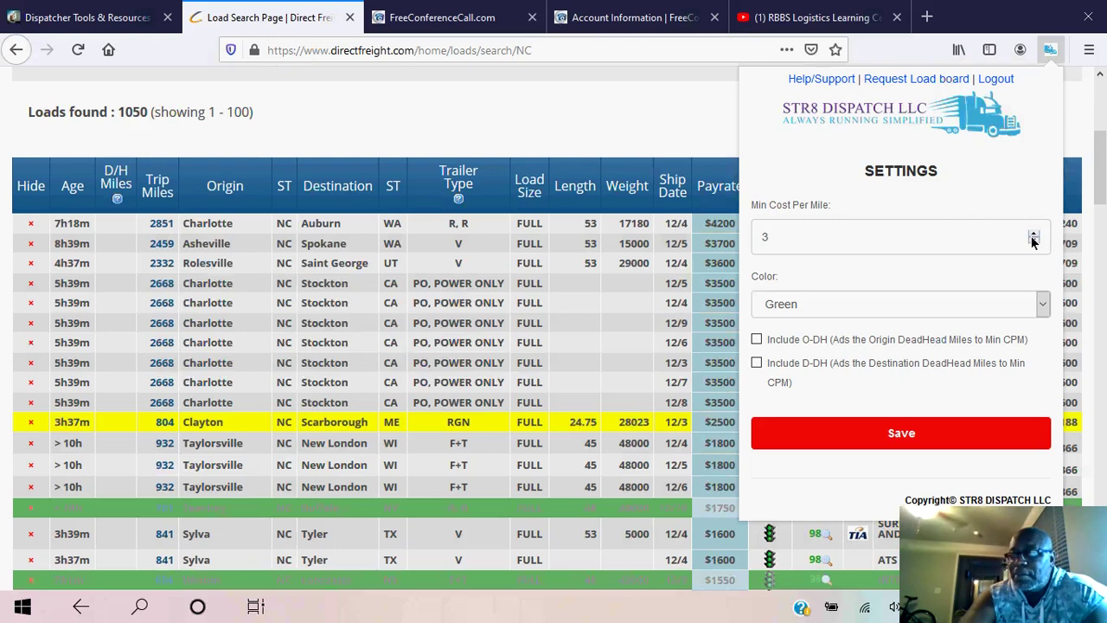
{"action": "left_click", "coordinate": [1033, 243]}
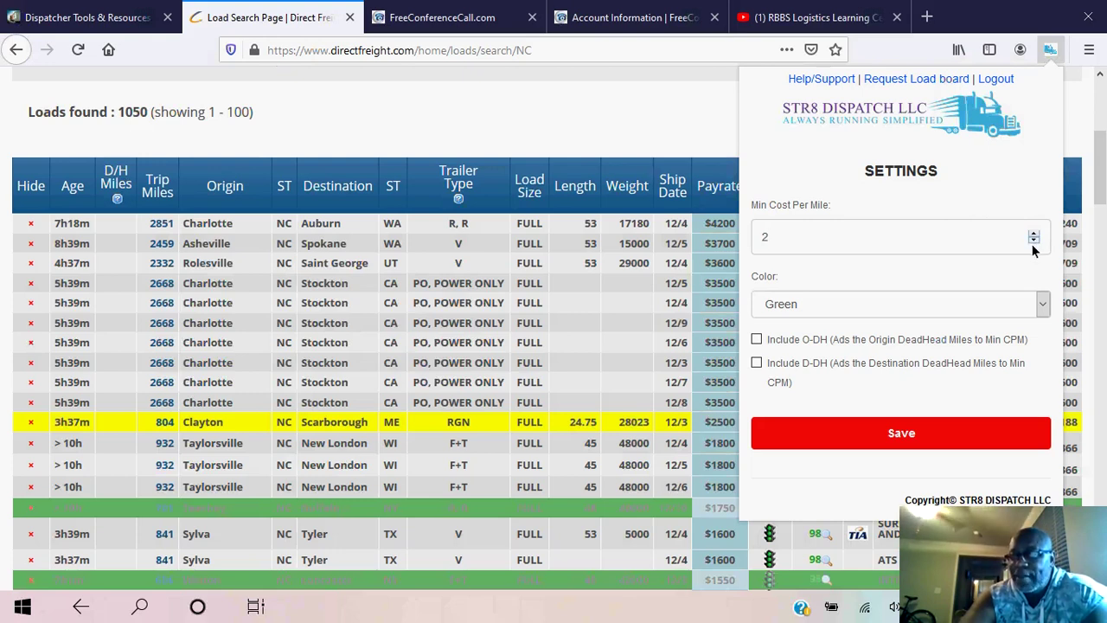
{"action": "left_click", "coordinate": [1035, 236]}
{"action": "left_click", "coordinate": [1035, 236]}
{"action": "left_click", "coordinate": [1035, 235]}
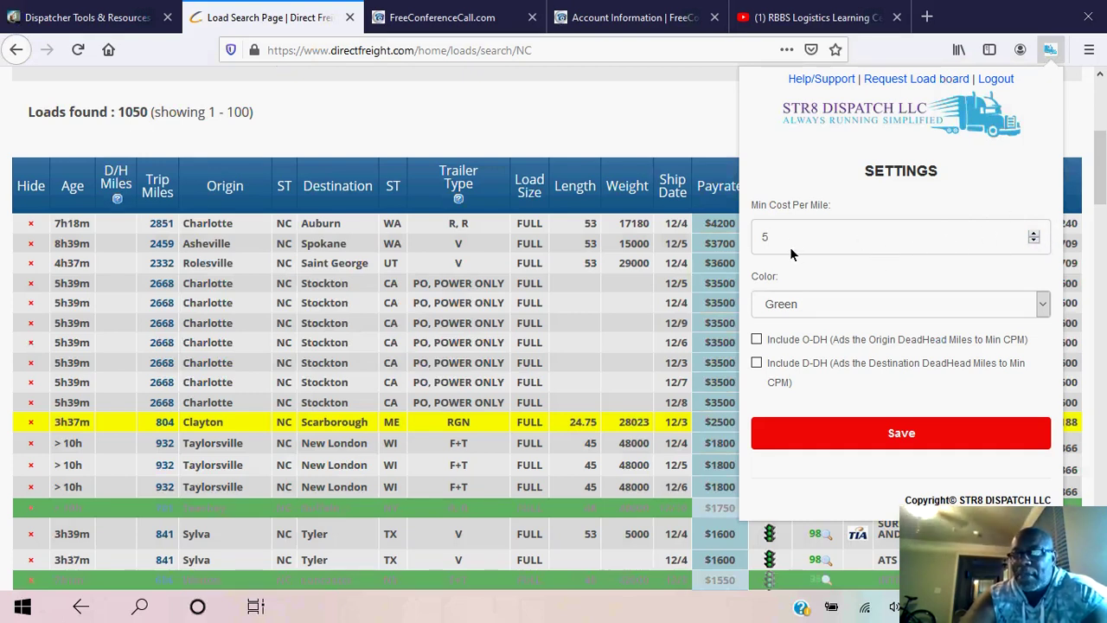
Set the minimum cost per mile to 2.75 and the highlight color to Gray, and save the settings
{"action": "left_click_drag", "start_coordinate": [792, 244], "coordinate": [721, 245]}
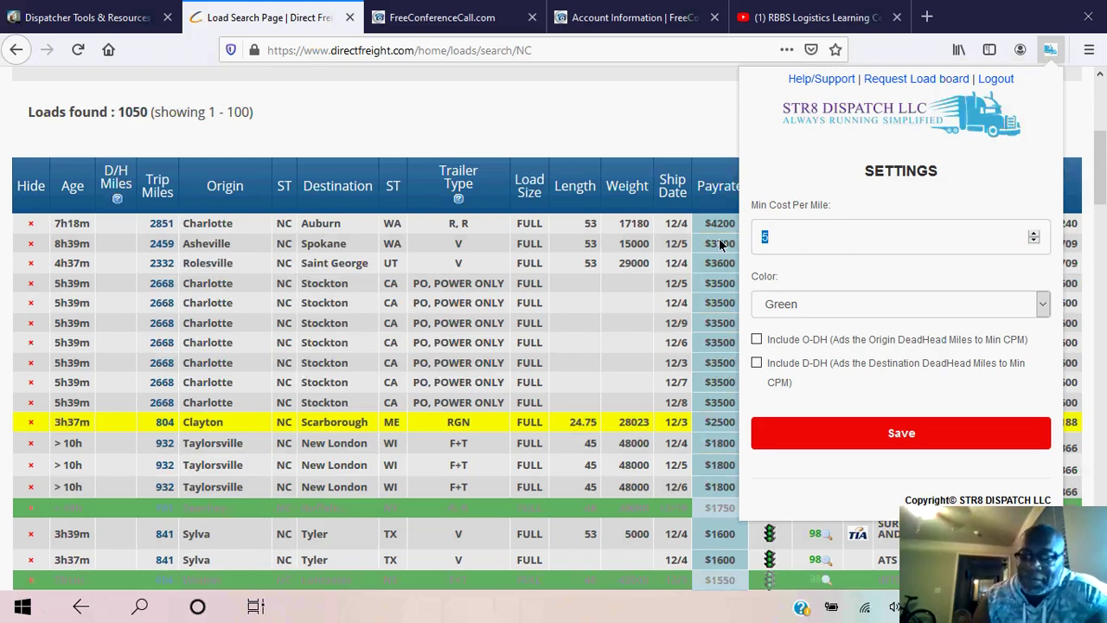
{"action": "type", "text": "2"}
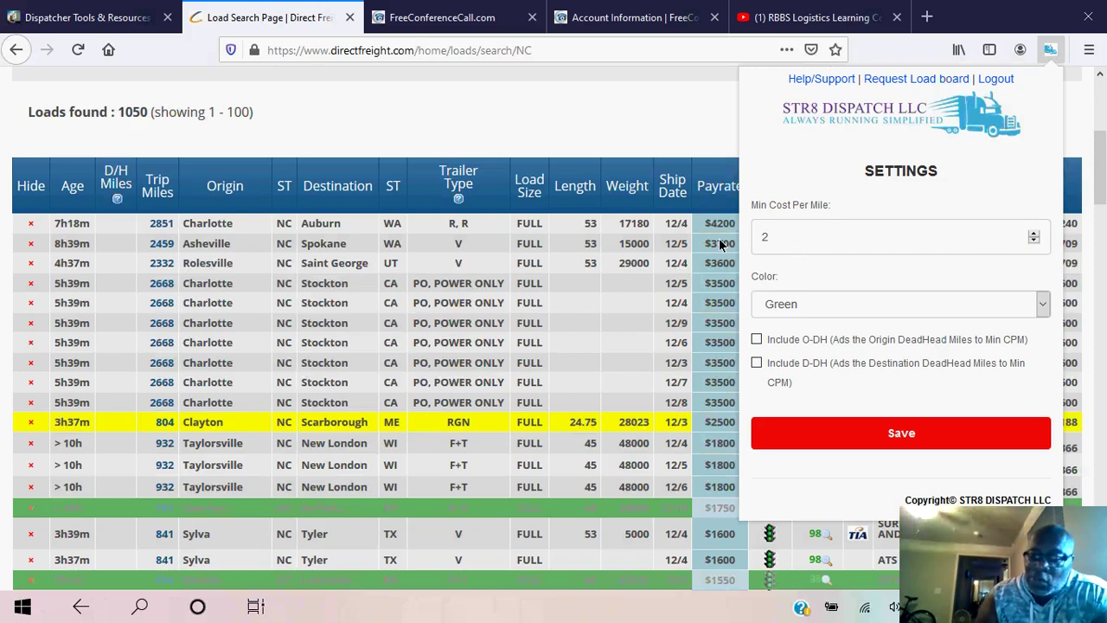
{"action": "type", "text": ".75"}
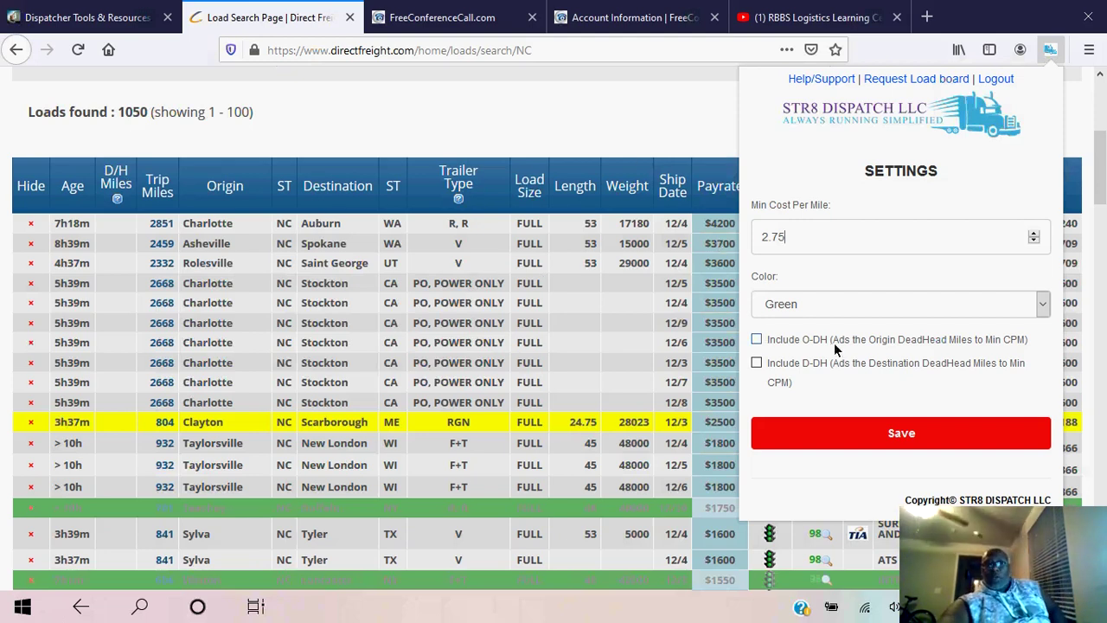
{"action": "left_click", "coordinate": [845, 300]}
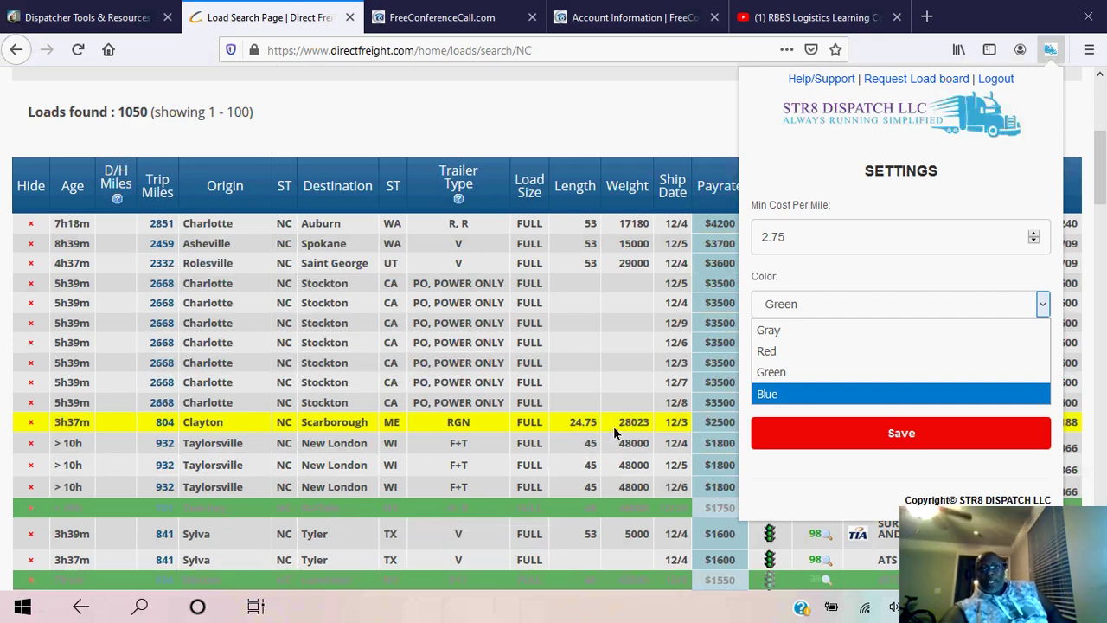
{"action": "left_click", "coordinate": [769, 330]}
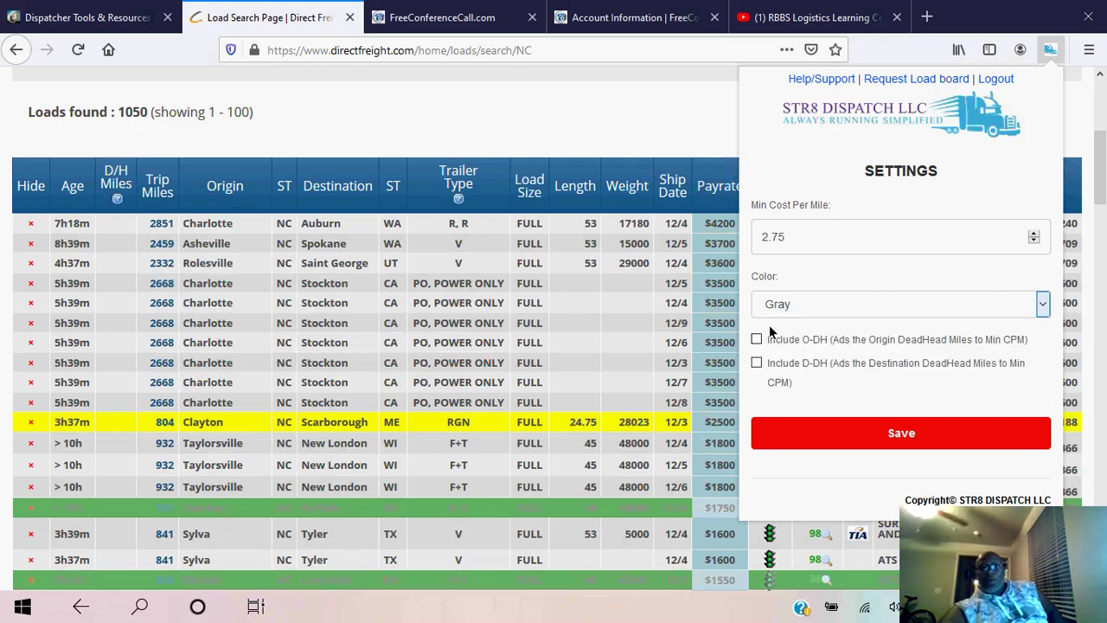
{"action": "left_click", "coordinate": [869, 432]}
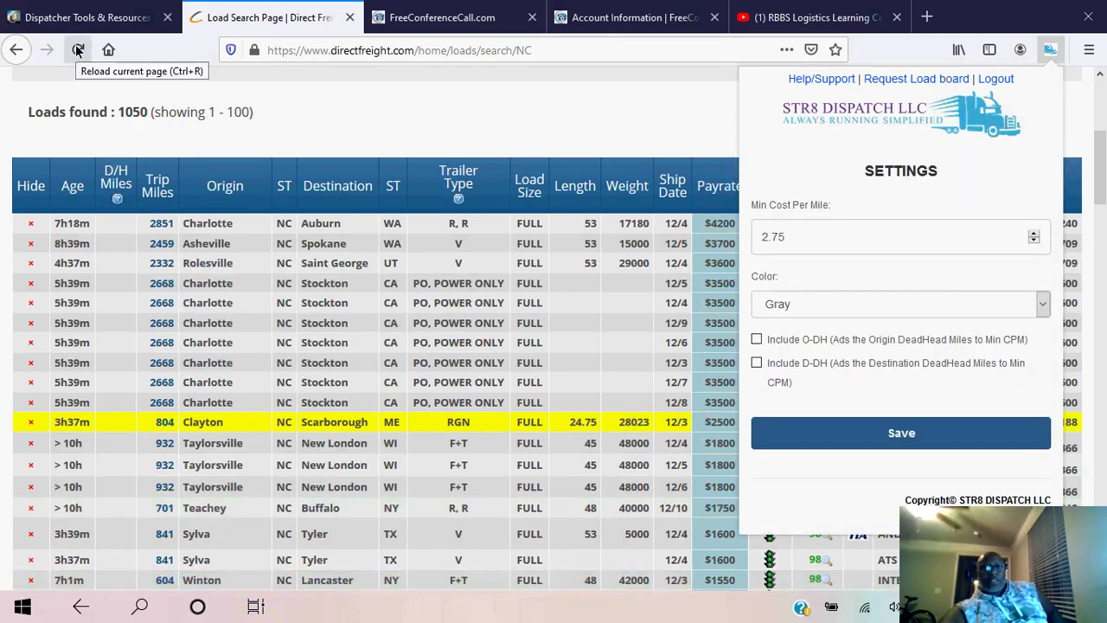
Examine the North Carolina load list for gray-highlighted rows and check the per-mile rates of highlighted and unhighlighted loads
{"action": "scroll", "coordinate": [210, 272], "scroll_direction": "down", "scroll_amount": 1}
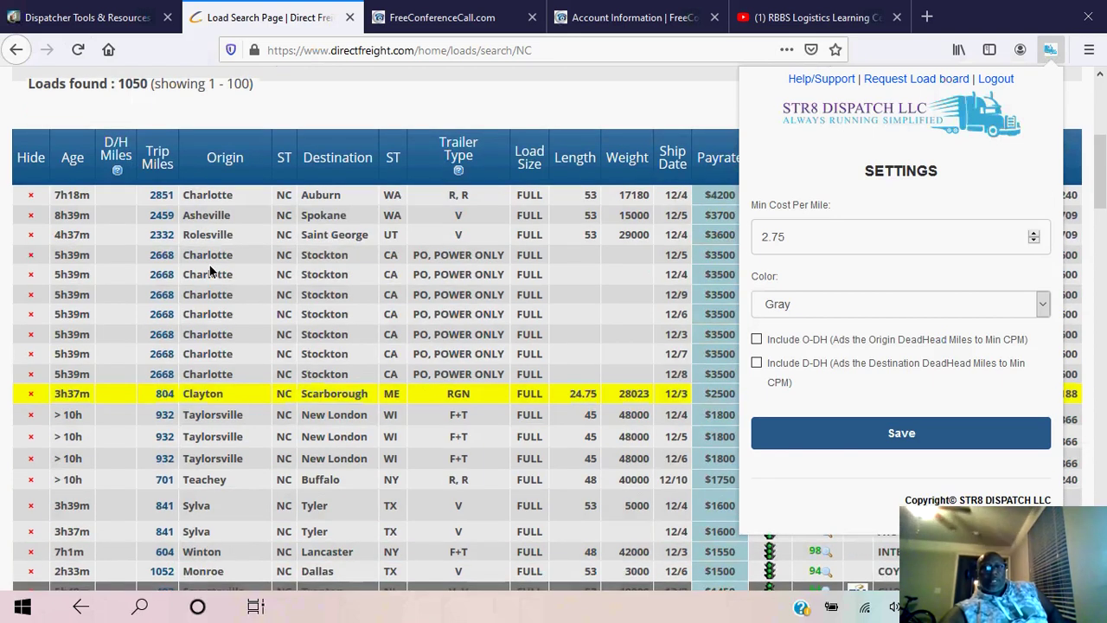
{"action": "scroll", "coordinate": [210, 271], "scroll_direction": "down", "scroll_amount": 5}
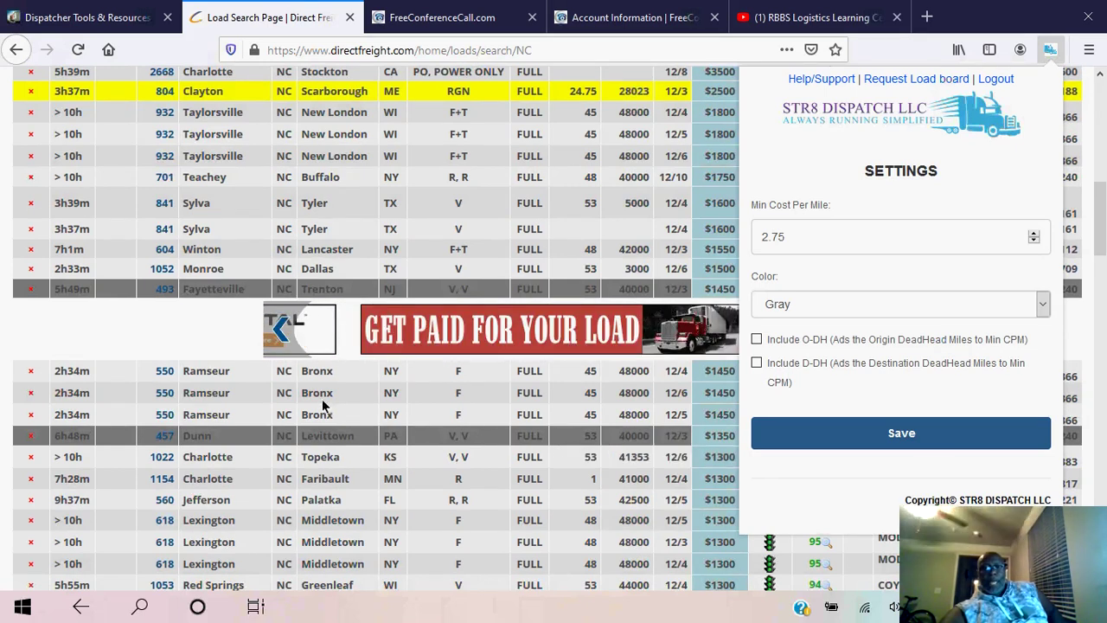
{"action": "scroll", "coordinate": [277, 396], "scroll_direction": "up", "scroll_amount": 1}
{"action": "scroll", "coordinate": [277, 397], "scroll_direction": "up", "scroll_amount": 5}
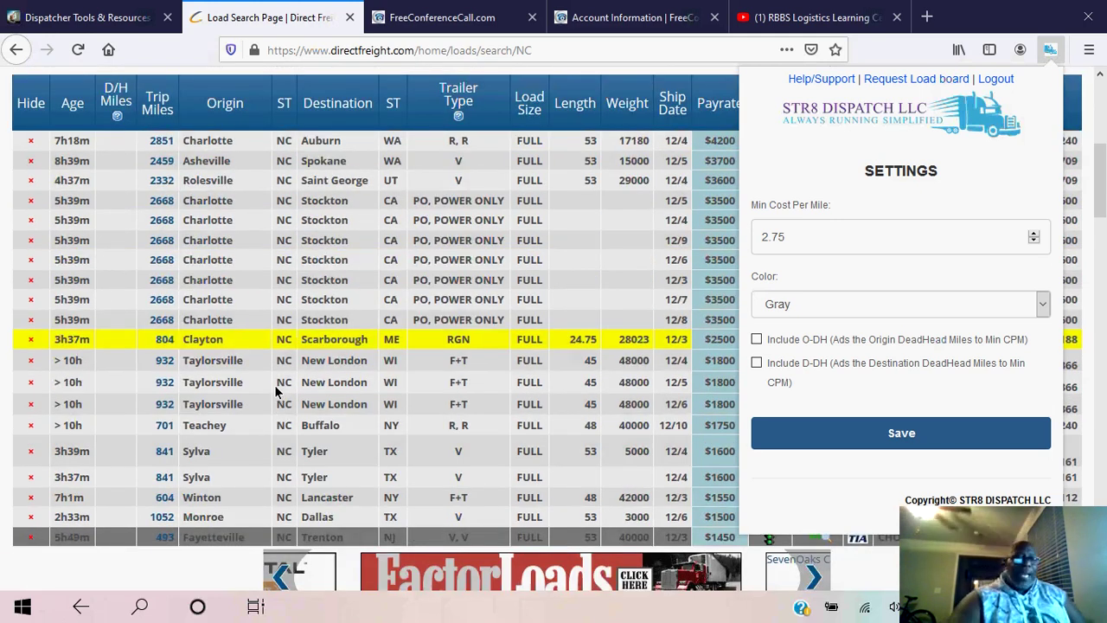
{"action": "scroll", "coordinate": [276, 395], "scroll_direction": "up", "scroll_amount": 1}
{"action": "scroll", "coordinate": [276, 395], "scroll_direction": "up", "scroll_amount": 2}
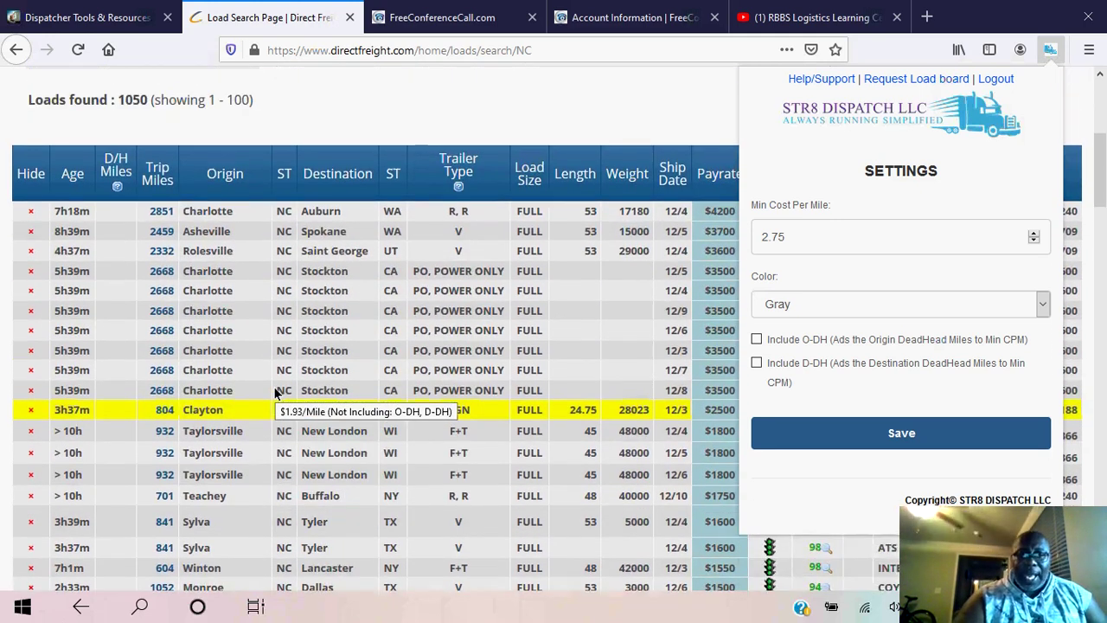
{"action": "scroll", "coordinate": [276, 394], "scroll_direction": "down", "scroll_amount": 8}
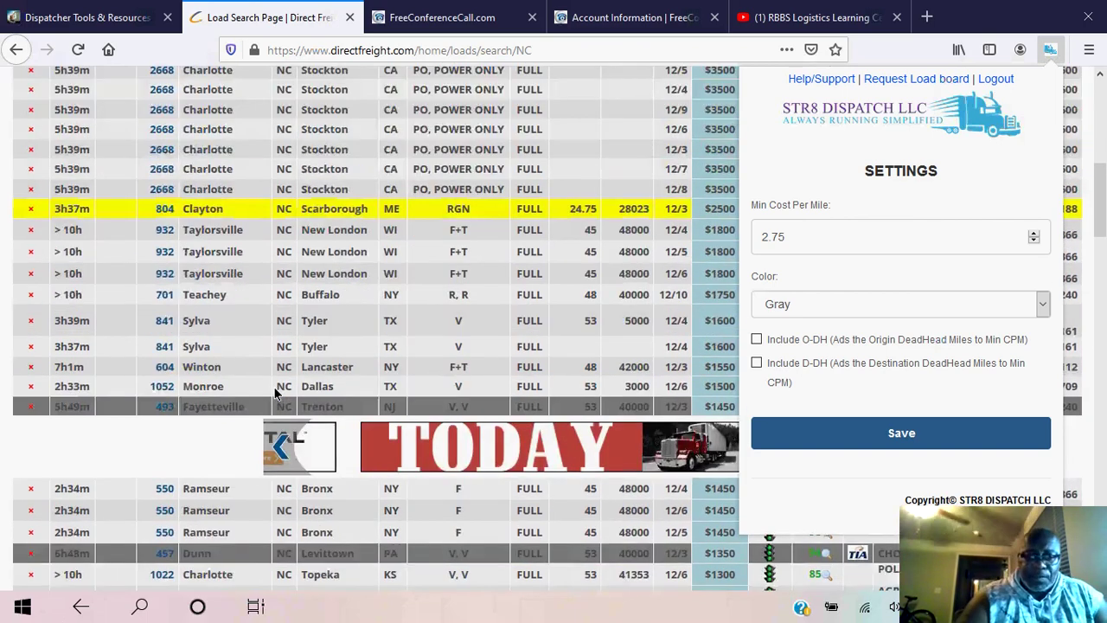
{"action": "scroll", "coordinate": [275, 391], "scroll_direction": "up", "scroll_amount": 8}
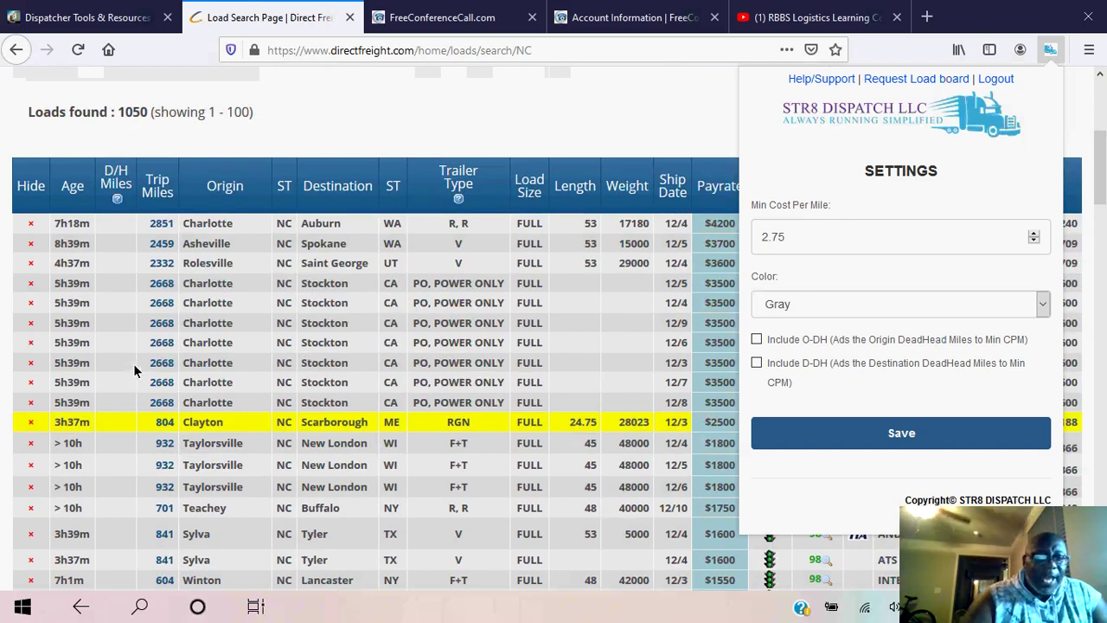
{"action": "scroll", "coordinate": [143, 354], "scroll_direction": "down", "scroll_amount": 1}
{"action": "scroll", "coordinate": [149, 348], "scroll_direction": "down", "scroll_amount": 10}
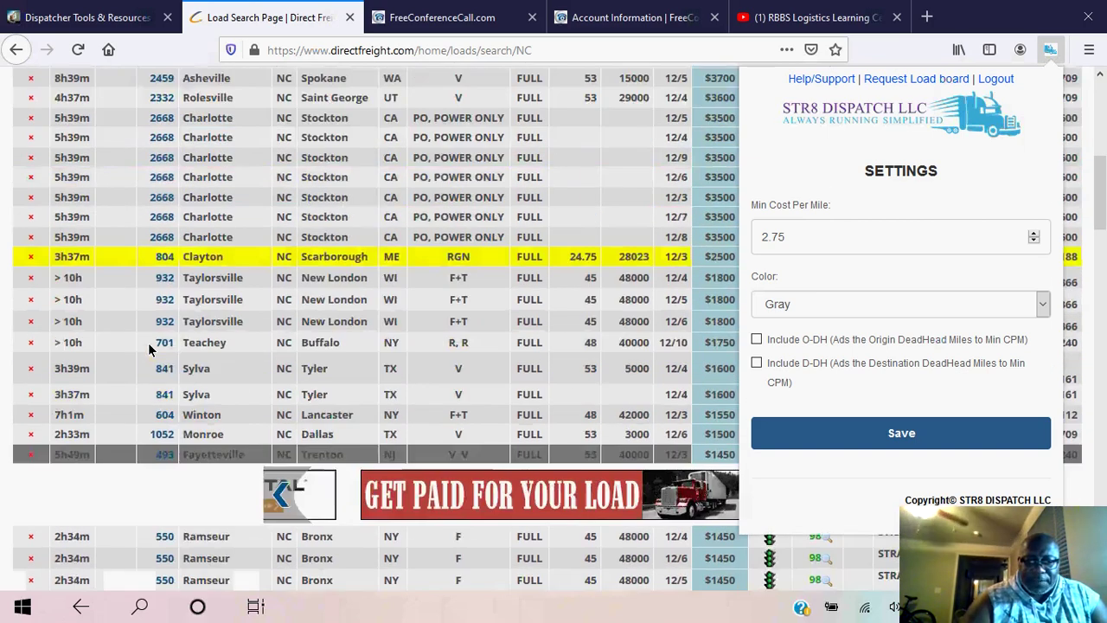
{"action": "scroll", "coordinate": [150, 357], "scroll_direction": "down", "scroll_amount": 5}
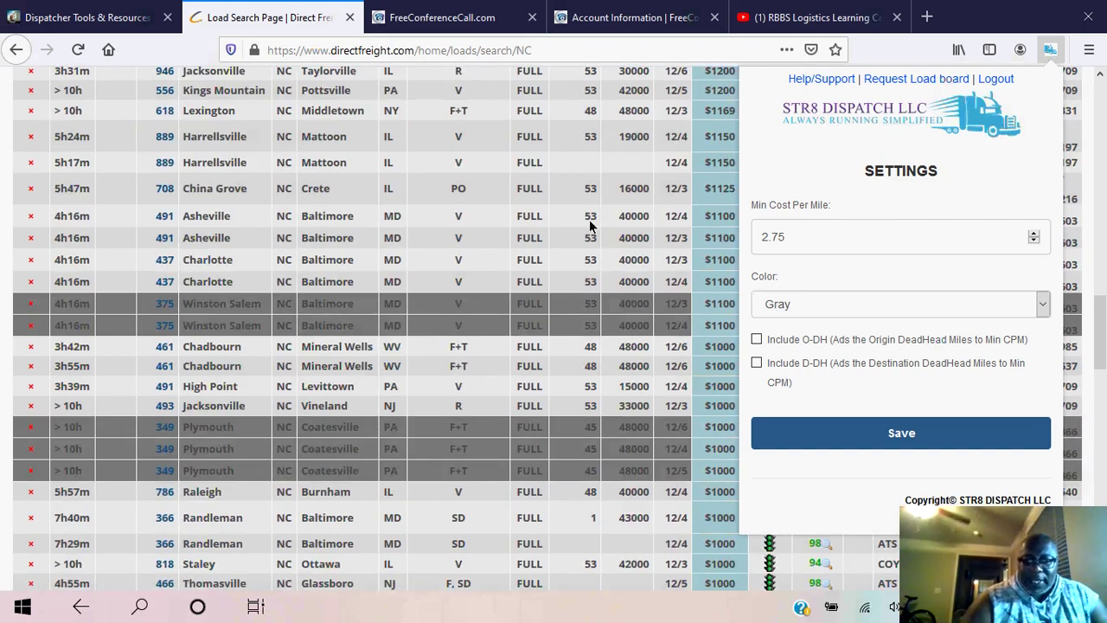
{"action": "mouse_move", "coordinate": [628, 241]}
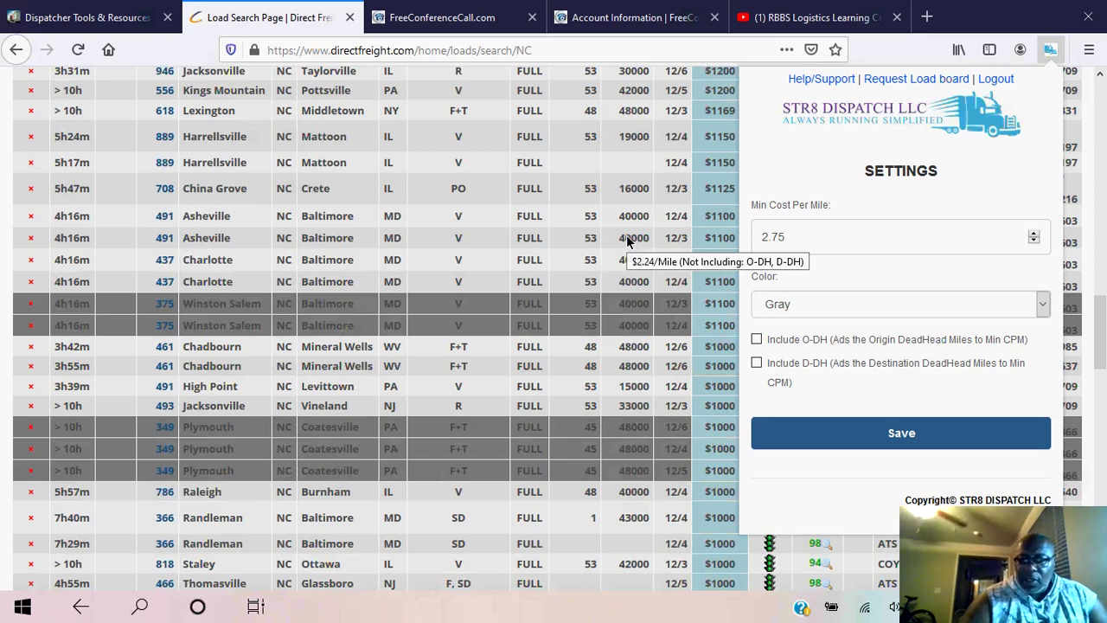
{"action": "mouse_move", "coordinate": [610, 313]}
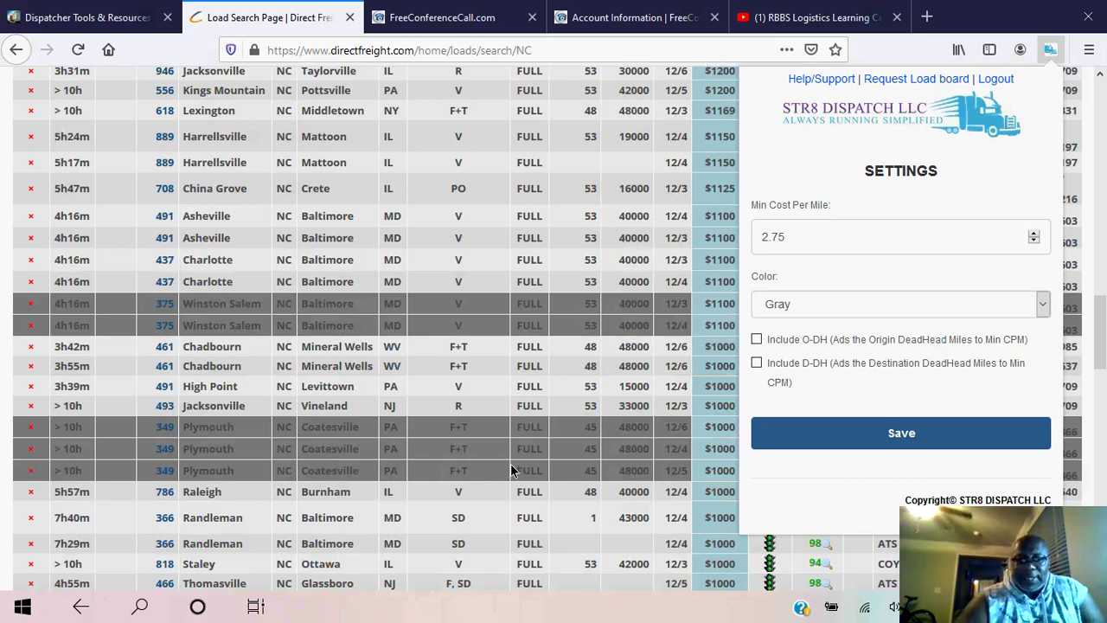
{"action": "scroll", "coordinate": [510, 470], "scroll_direction": "up", "scroll_amount": 1}
{"action": "scroll", "coordinate": [510, 470], "scroll_direction": "up", "scroll_amount": 10}
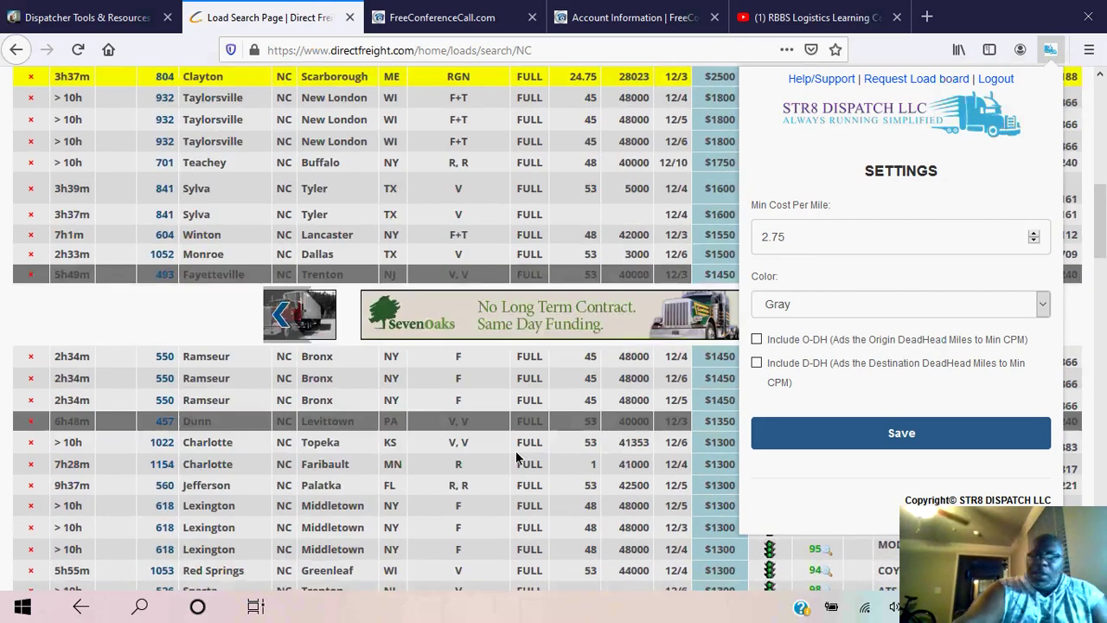
{"action": "scroll", "coordinate": [512, 445], "scroll_direction": "up", "scroll_amount": 8}
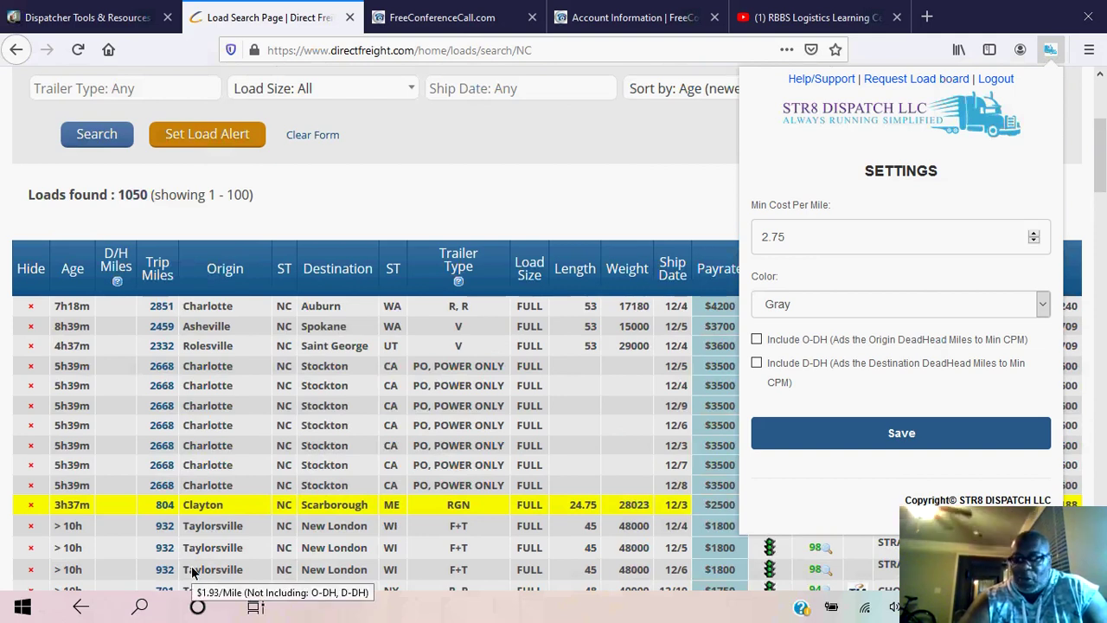
{"action": "scroll", "coordinate": [217, 408], "scroll_direction": "down", "scroll_amount": 2}
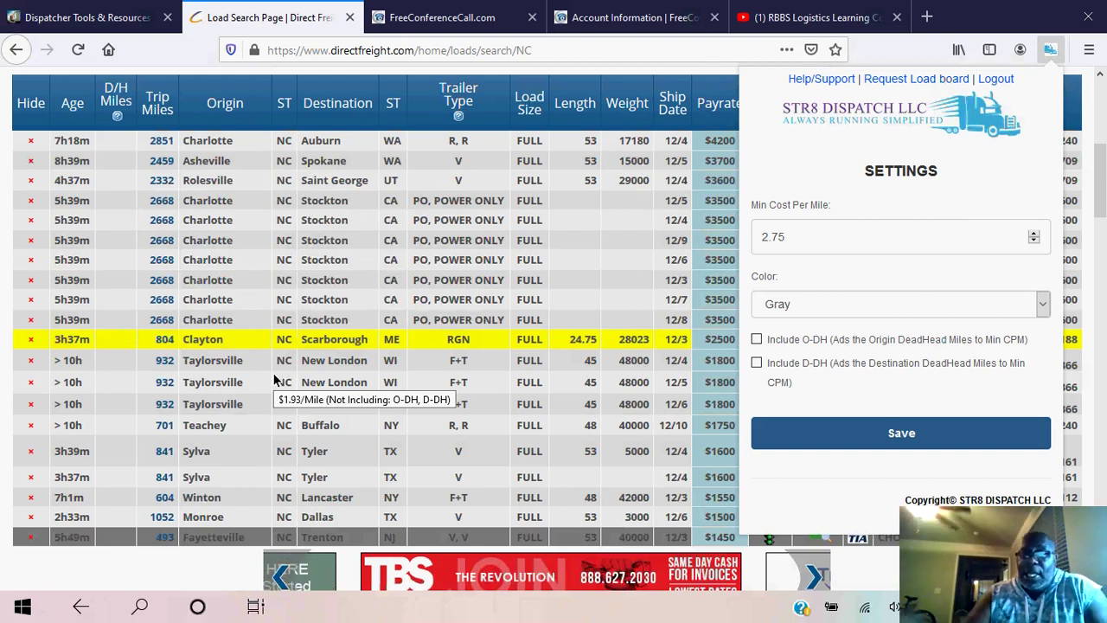
Include origin deadhead miles (O-DH) in the minimum cost per mile, save the settings and review the load list
{"action": "left_click", "coordinate": [756, 339]}
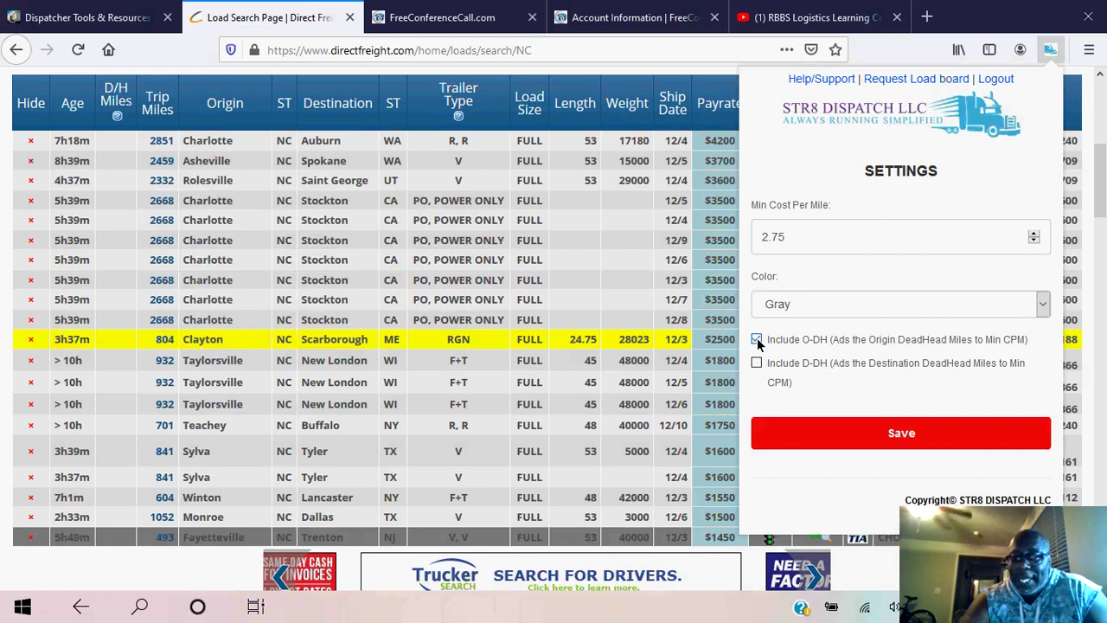
{"action": "left_click", "coordinate": [867, 422]}
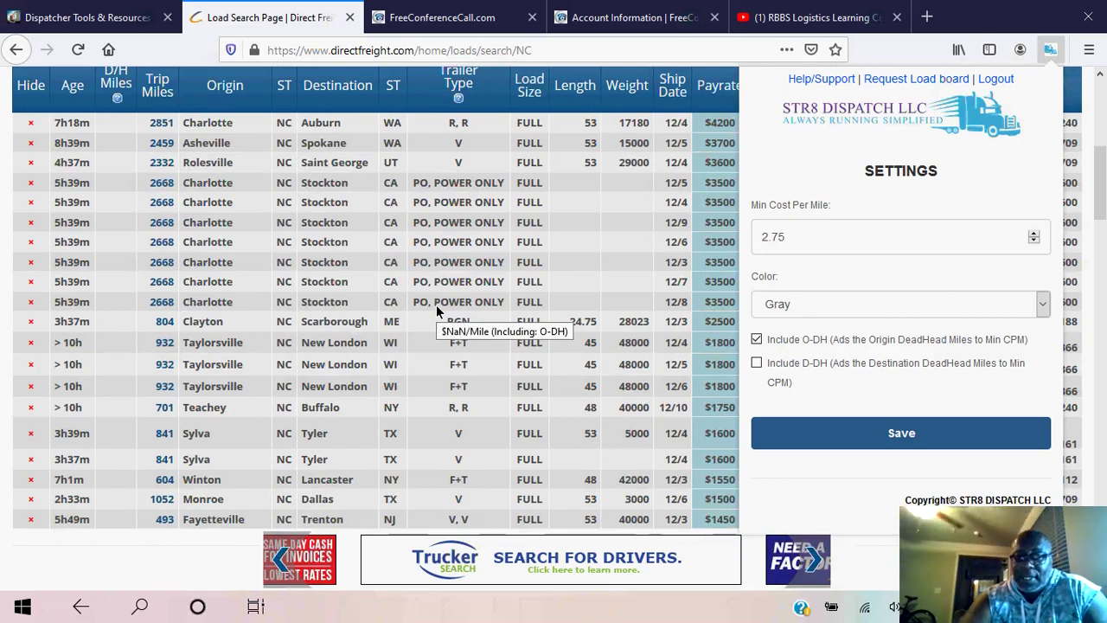
{"action": "scroll", "coordinate": [437, 310], "scroll_direction": "down", "scroll_amount": 2}
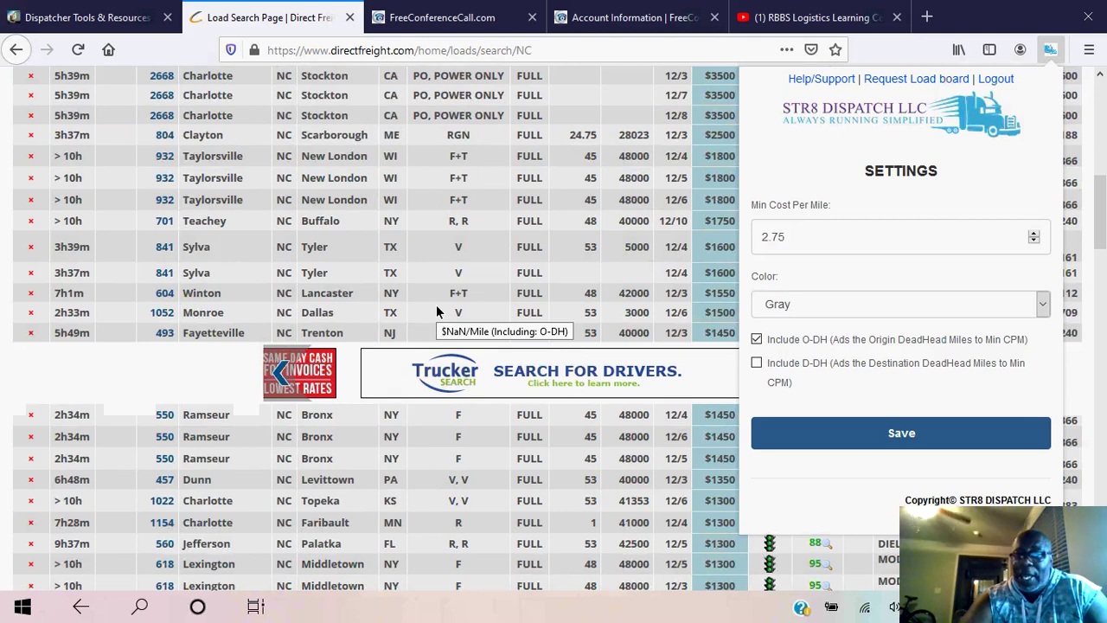
Remove the entire-state North Carolina entry from the load search's origin
{"action": "scroll", "coordinate": [437, 311], "scroll_direction": "down", "scroll_amount": 1}
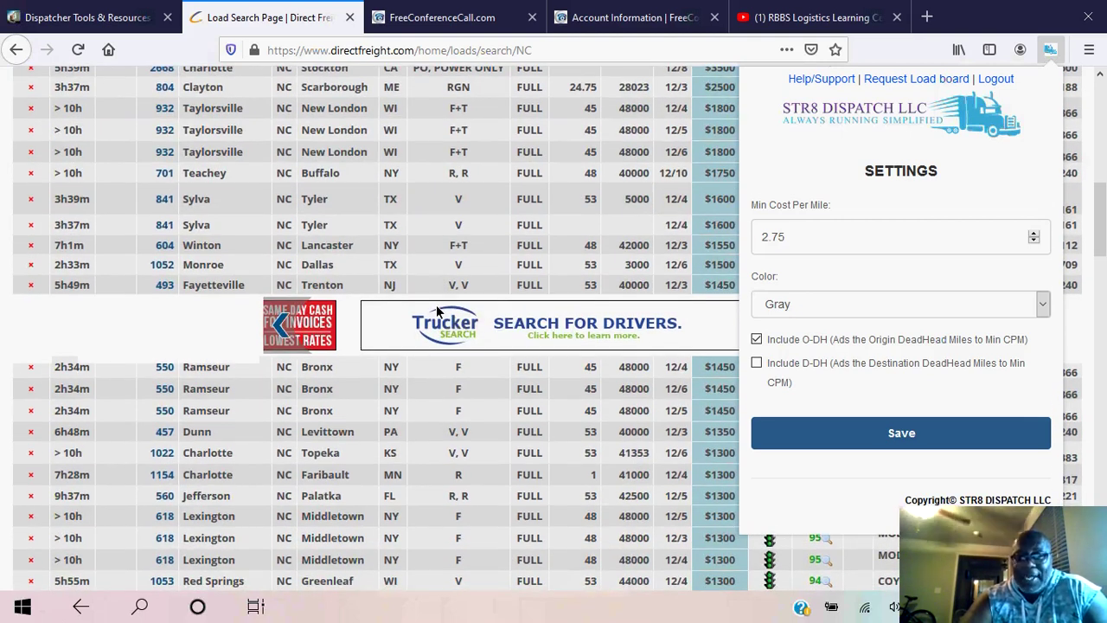
{"action": "scroll", "coordinate": [440, 310], "scroll_direction": "down", "scroll_amount": 10}
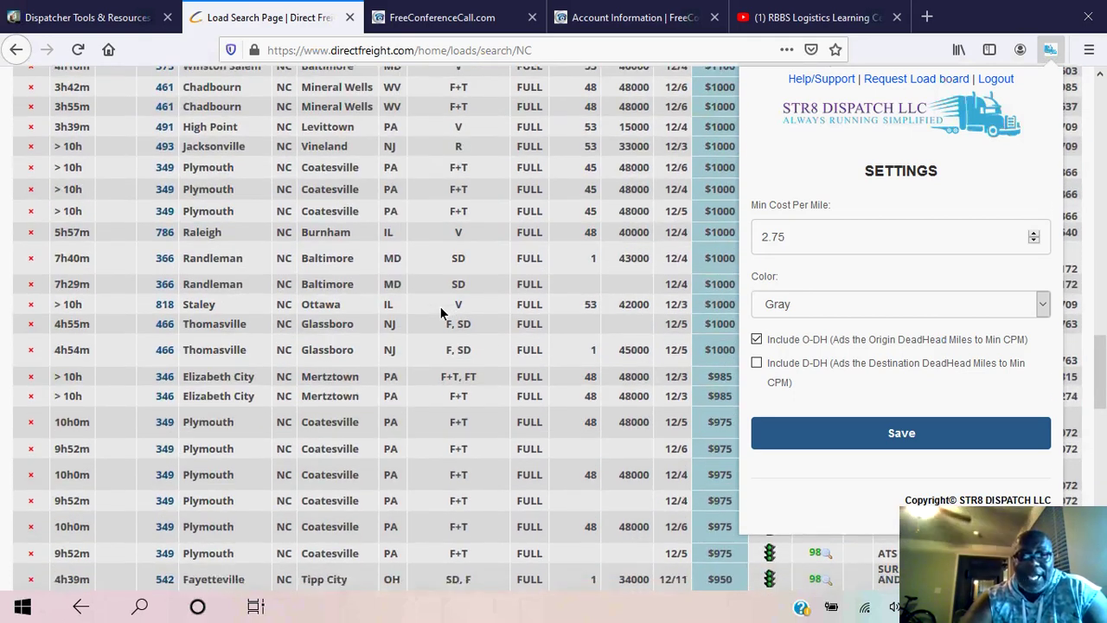
{"action": "scroll", "coordinate": [441, 306], "scroll_direction": "up", "scroll_amount": 8}
{"action": "scroll", "coordinate": [440, 306], "scroll_direction": "up", "scroll_amount": 15}
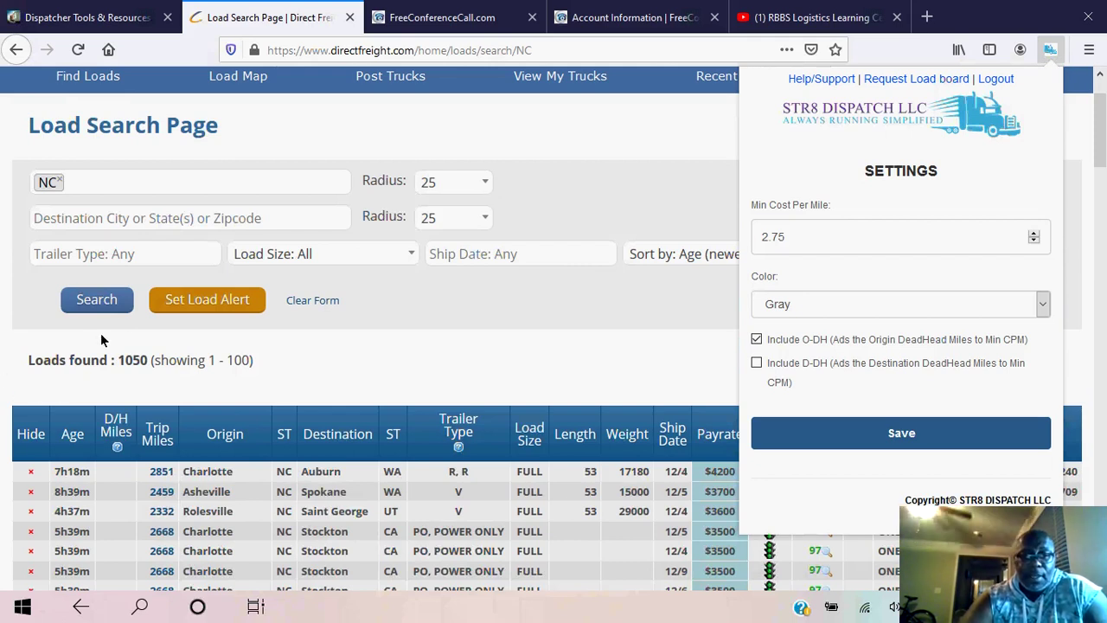
{"action": "left_click", "coordinate": [127, 217]}
{"action": "left_click", "coordinate": [127, 217]}
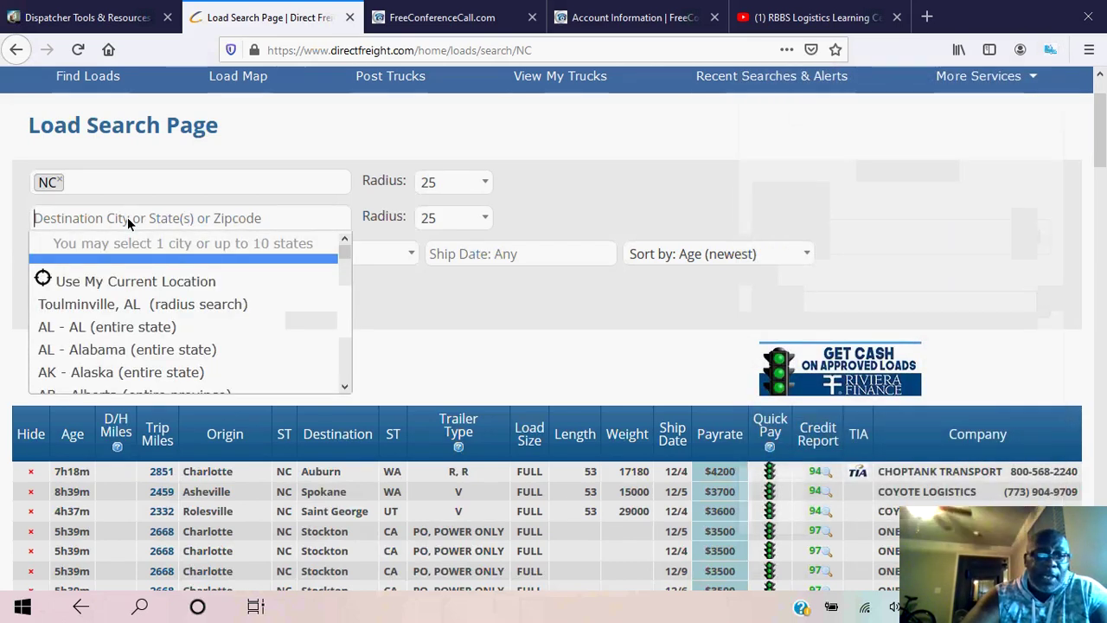
{"action": "left_click", "coordinate": [177, 198]}
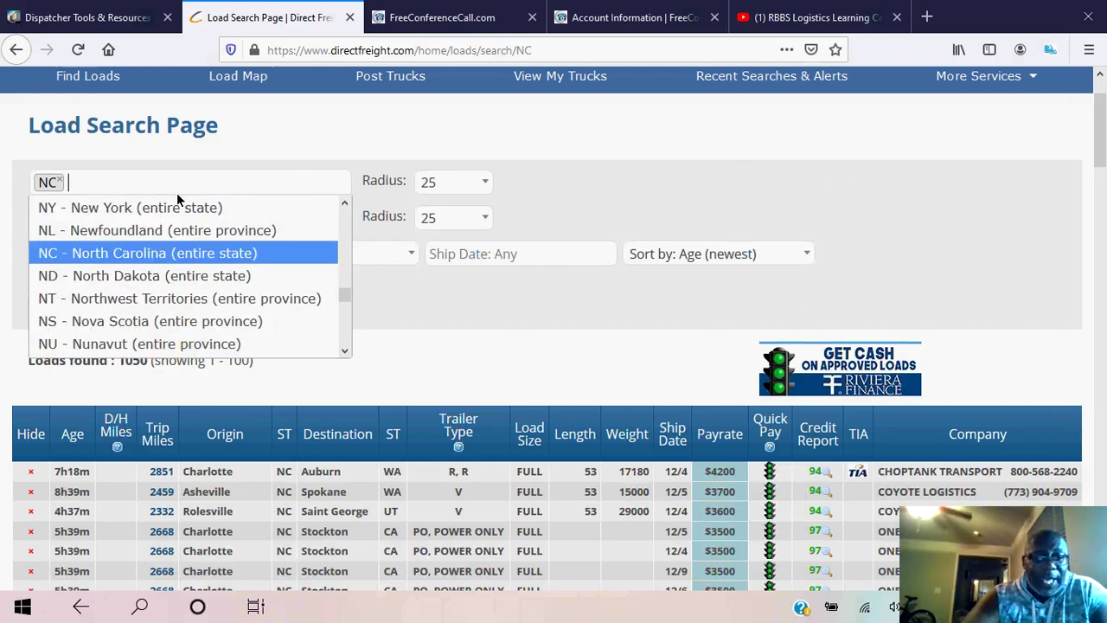
{"action": "left_click", "coordinate": [157, 252]}
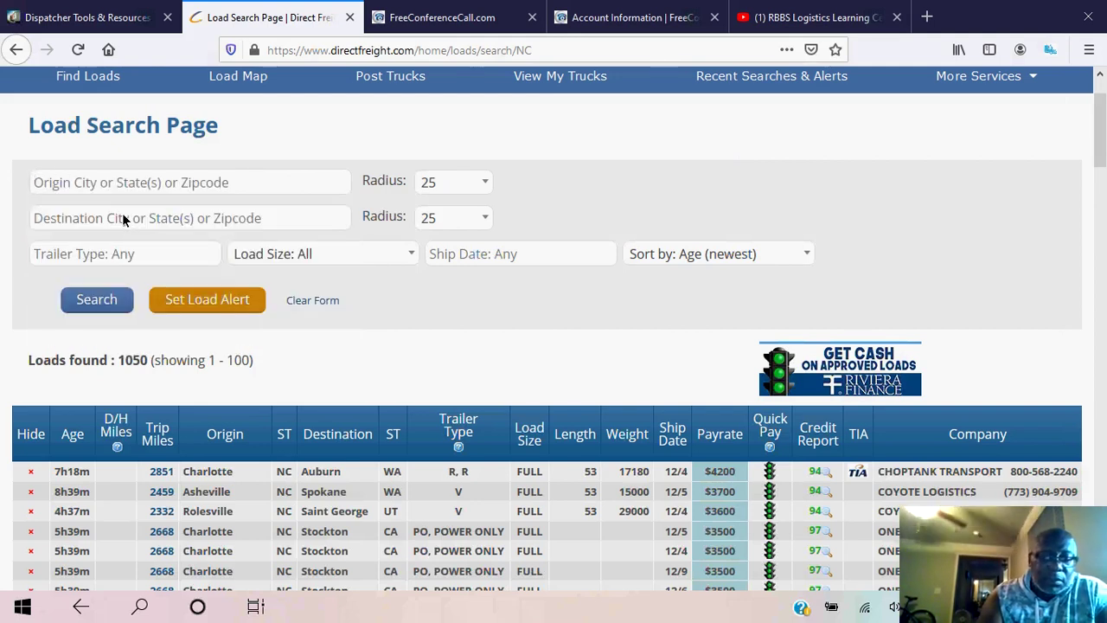
Set the load search's origin to Wilmington, NC (radius search) and run the search
{"action": "type", "text": "r"}
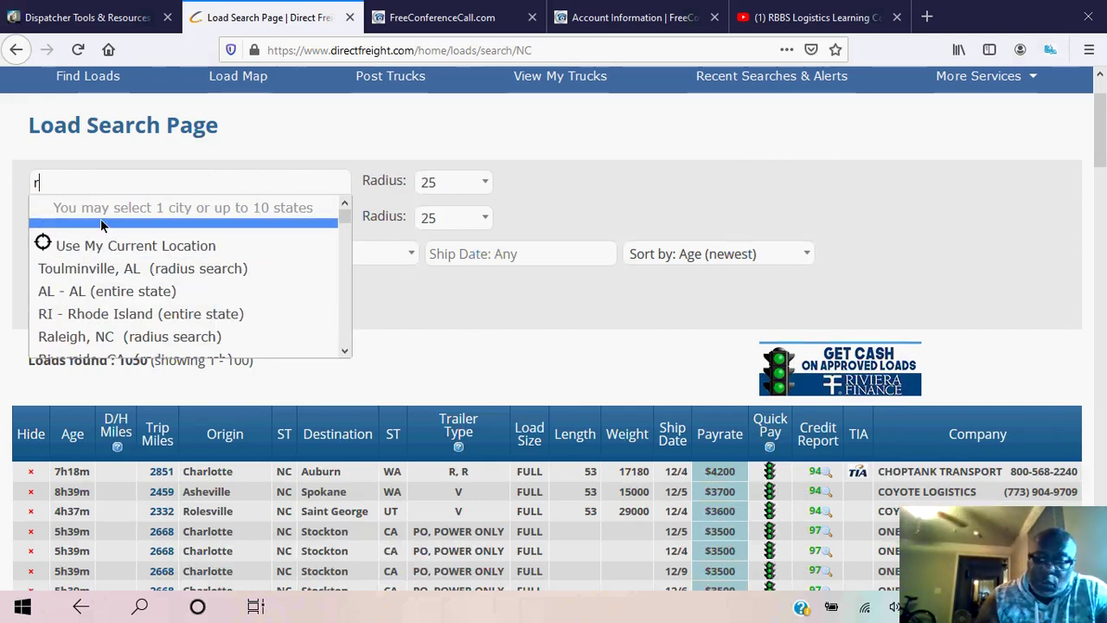
{"action": "key", "text": "BackSpace"}
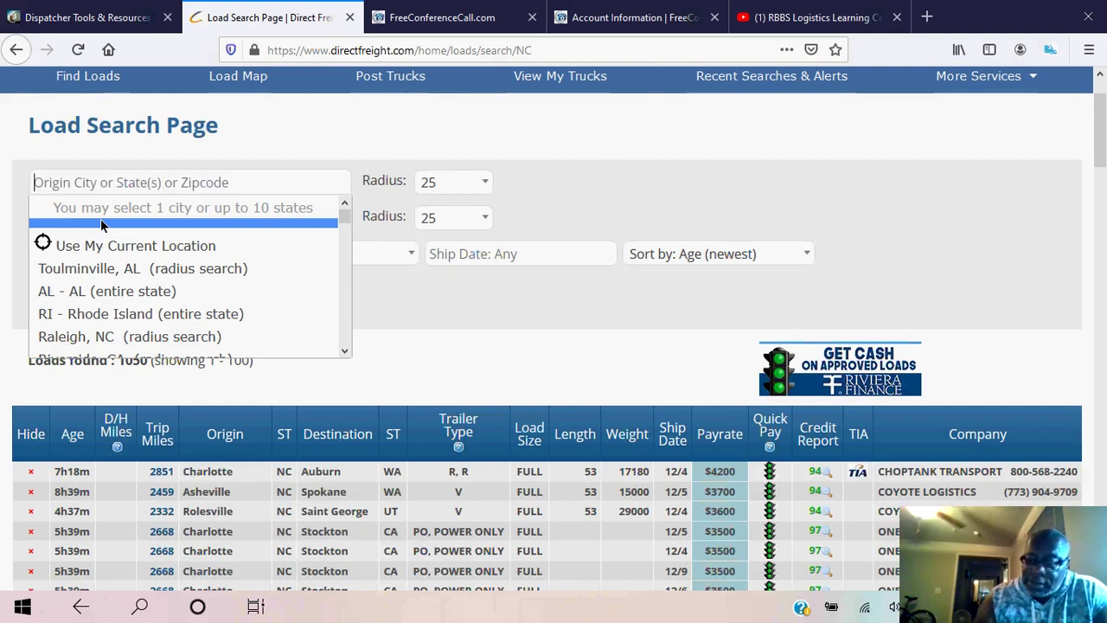
{"action": "type", "text": "w"}
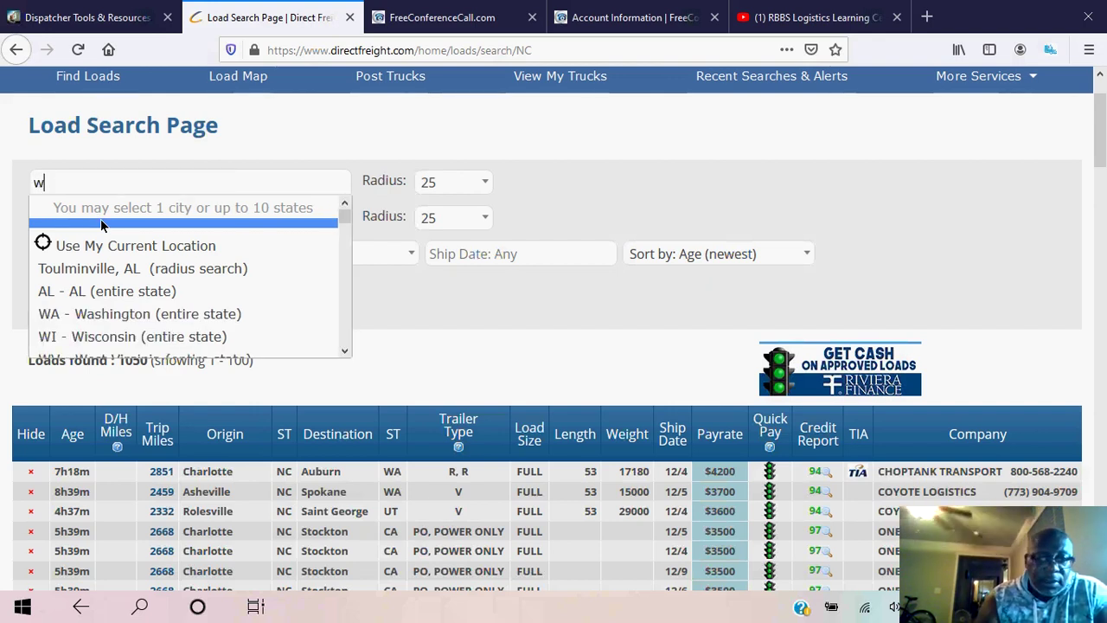
{"action": "scroll", "coordinate": [122, 337], "scroll_direction": "down", "scroll_amount": 2}
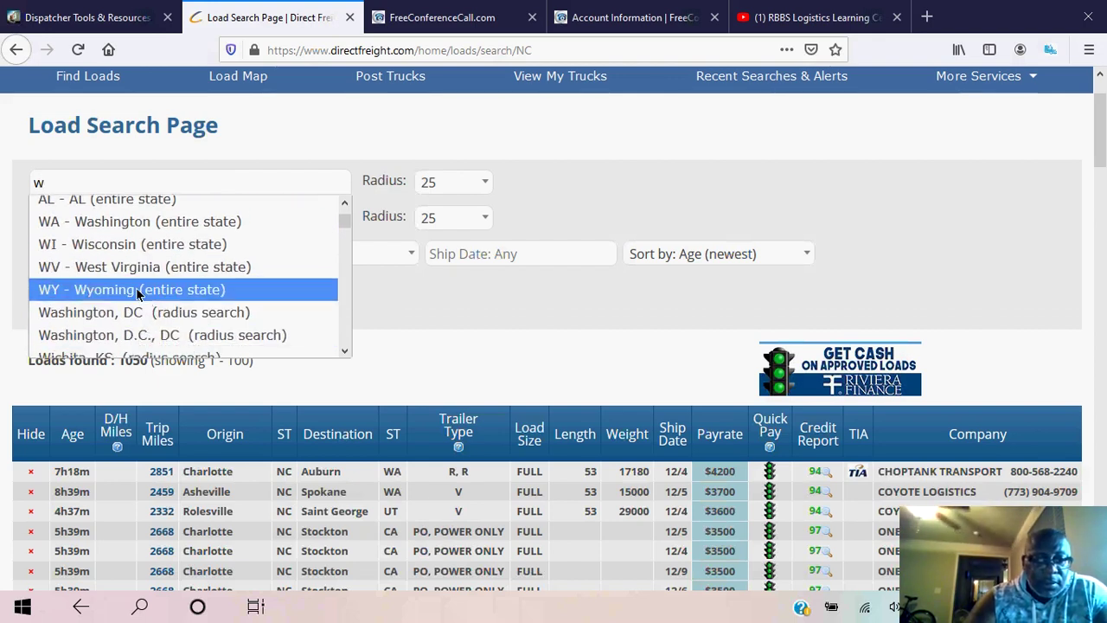
{"action": "scroll", "coordinate": [134, 294], "scroll_direction": "down", "scroll_amount": 3}
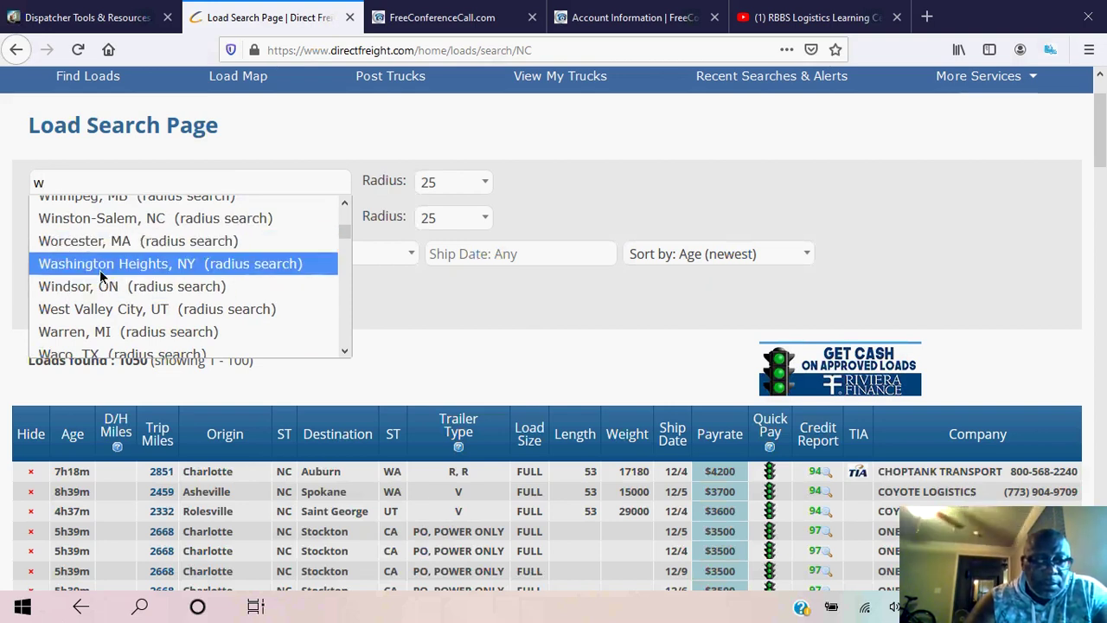
{"action": "scroll", "coordinate": [101, 275], "scroll_direction": "up", "scroll_amount": 2}
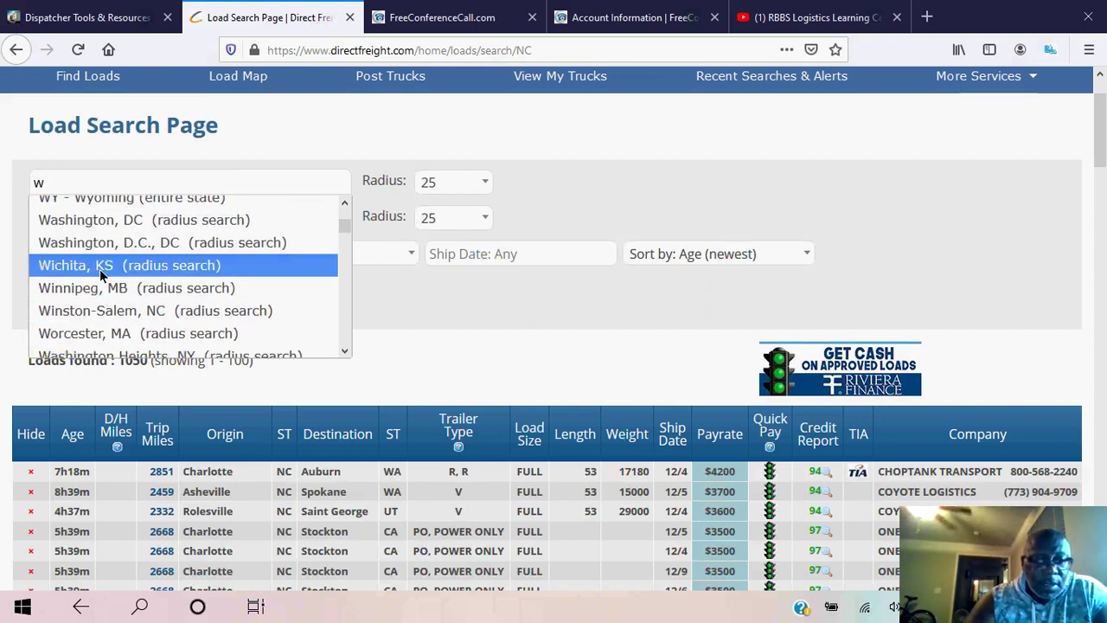
{"action": "scroll", "coordinate": [101, 277], "scroll_direction": "down", "scroll_amount": 3}
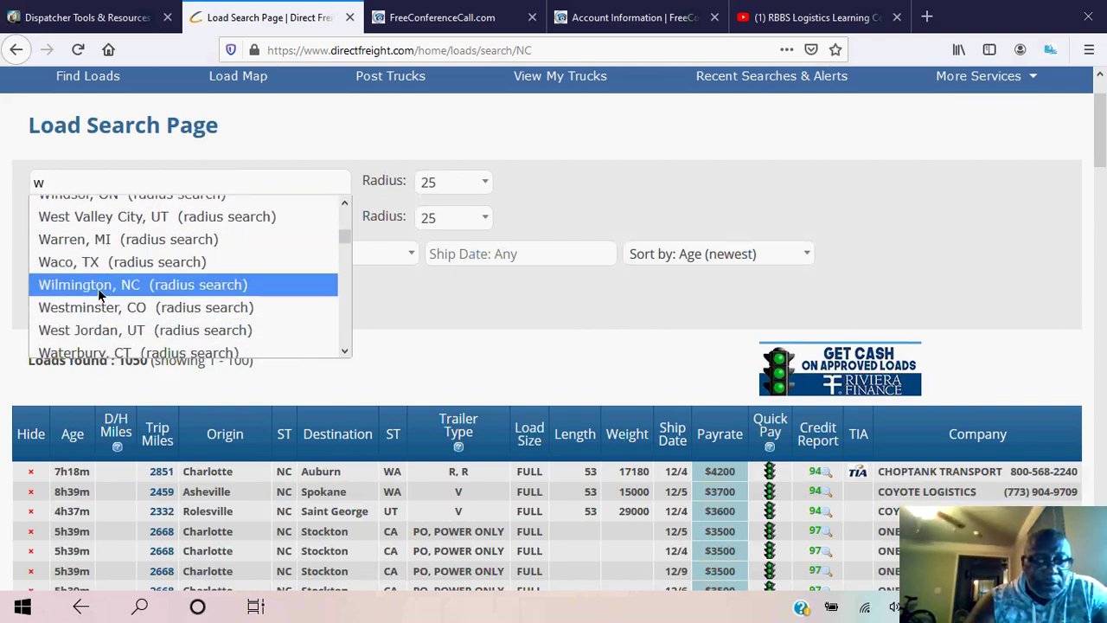
{"action": "left_click", "coordinate": [99, 285]}
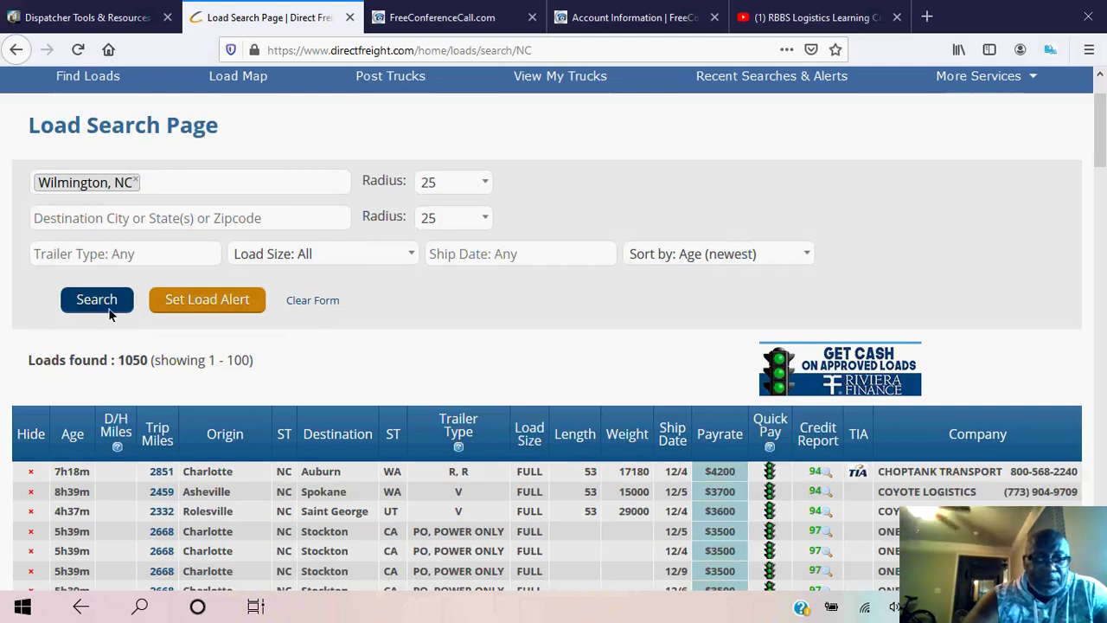
{"action": "left_click", "coordinate": [97, 301]}
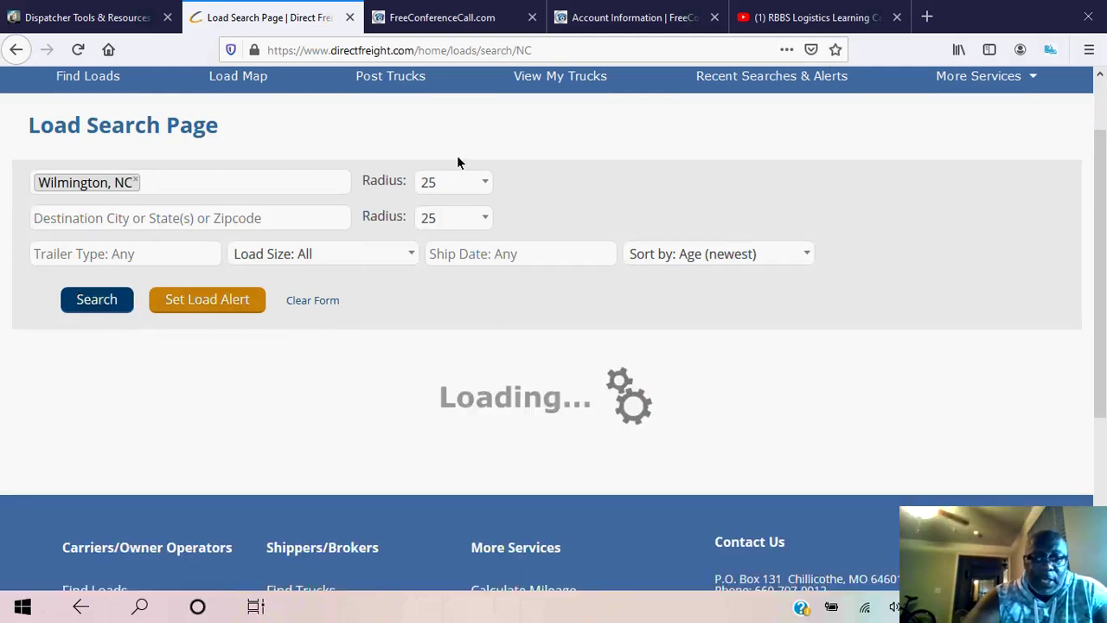
Set both the origin and destination radius to 50 and rerun the load search
{"action": "left_click", "coordinate": [484, 182]}
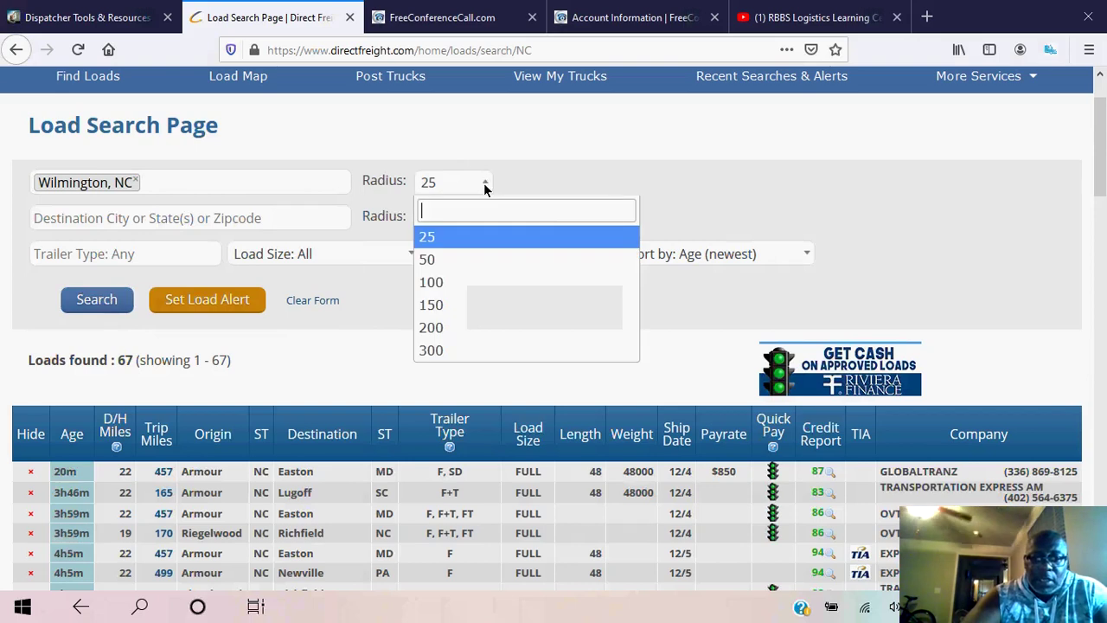
{"action": "left_click", "coordinate": [432, 263]}
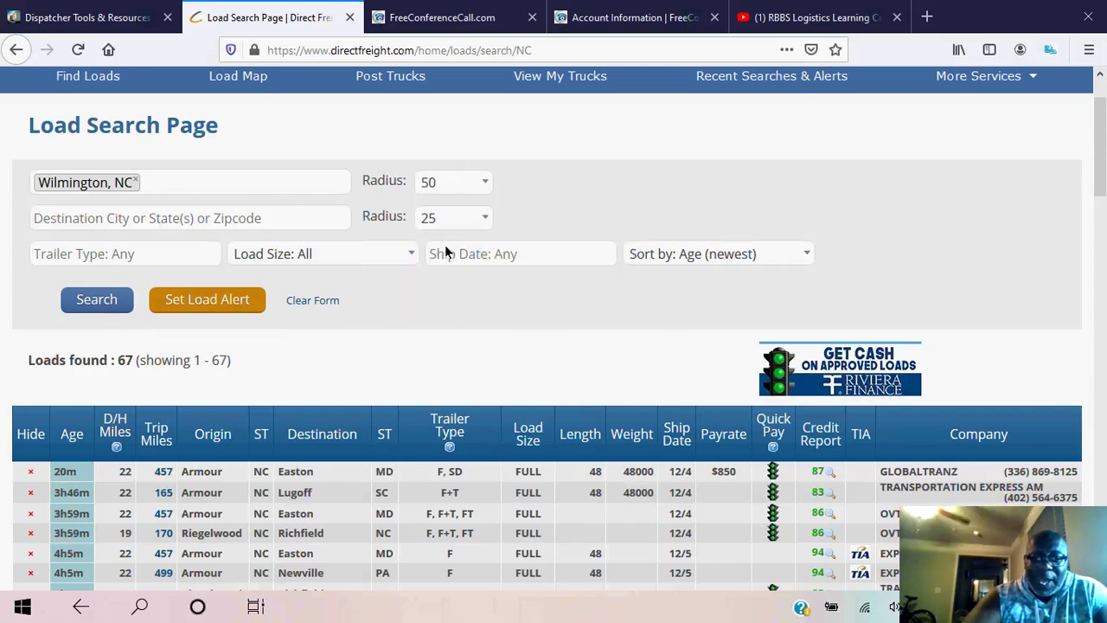
{"action": "left_click", "coordinate": [484, 218]}
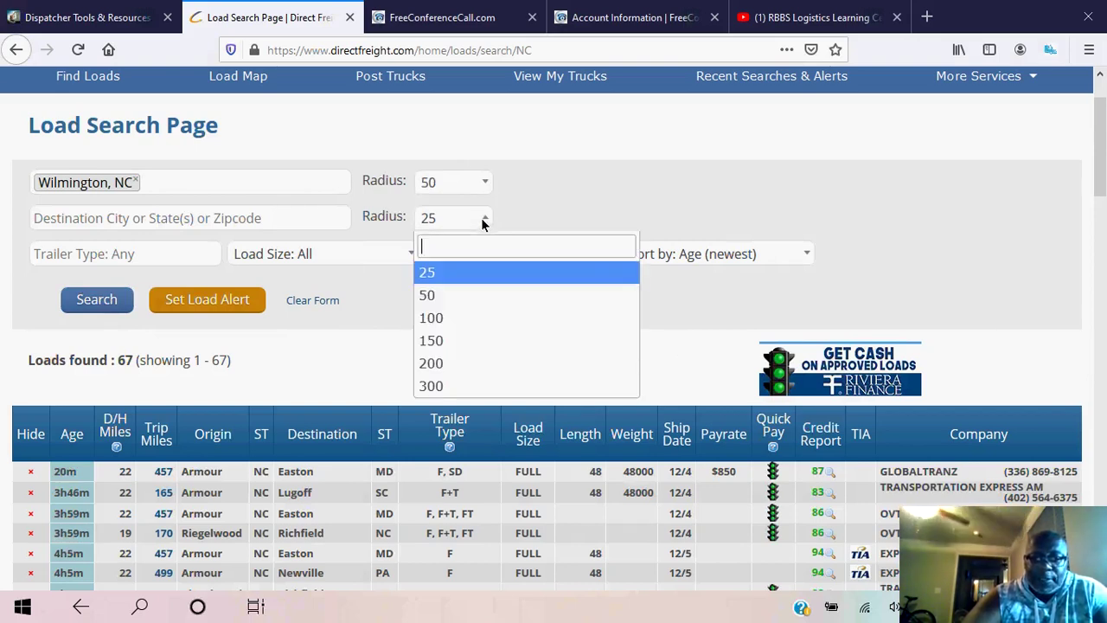
{"action": "left_click", "coordinate": [443, 299]}
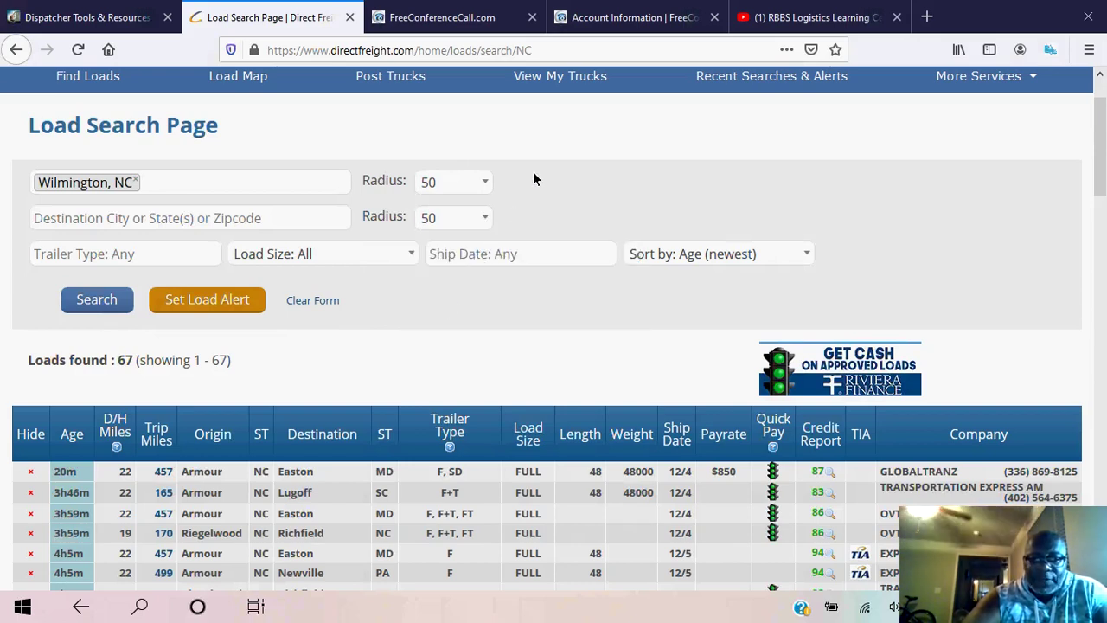
{"action": "left_click", "coordinate": [80, 300]}
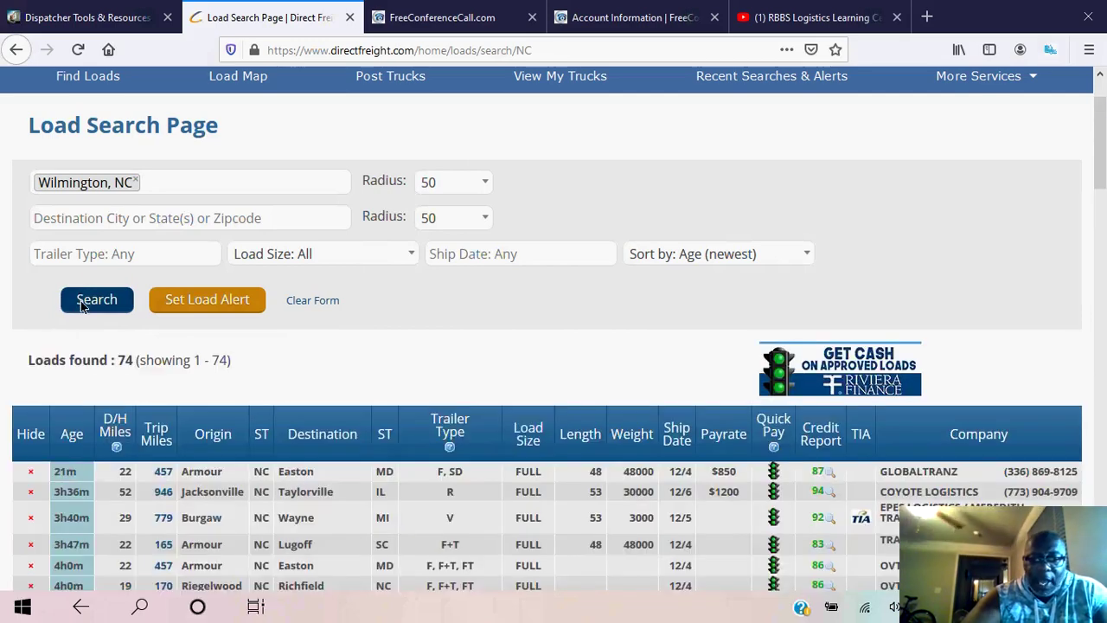
Look through the Wilmington load results and sort them by payrate
{"action": "scroll", "coordinate": [199, 319], "scroll_direction": "down", "scroll_amount": 8}
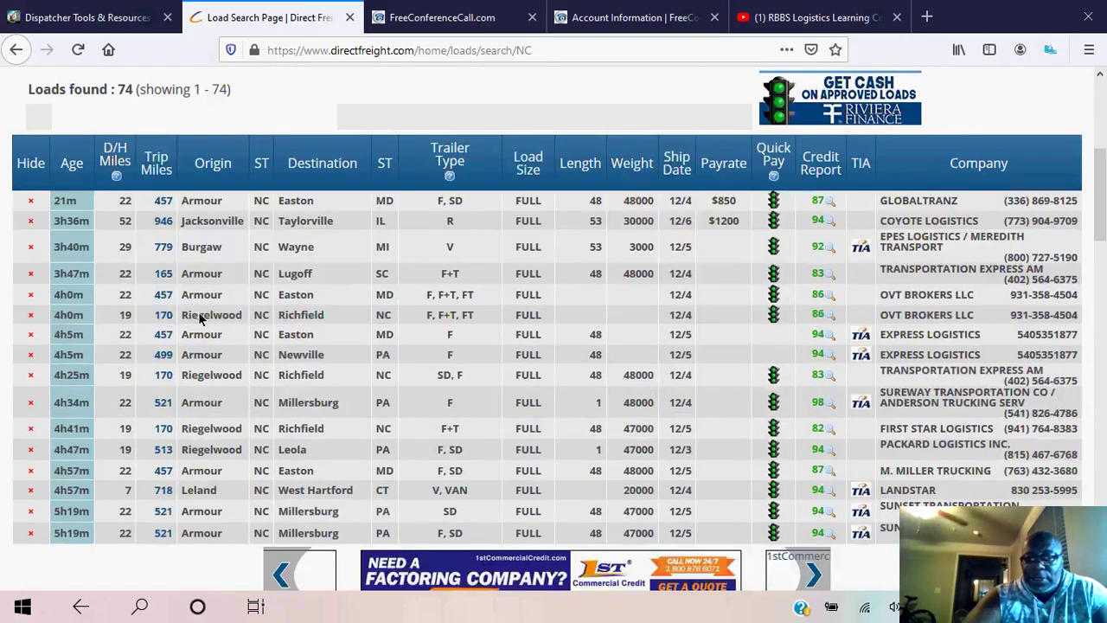
{"action": "scroll", "coordinate": [199, 318], "scroll_direction": "down", "scroll_amount": 3}
{"action": "scroll", "coordinate": [199, 319], "scroll_direction": "up", "scroll_amount": 5}
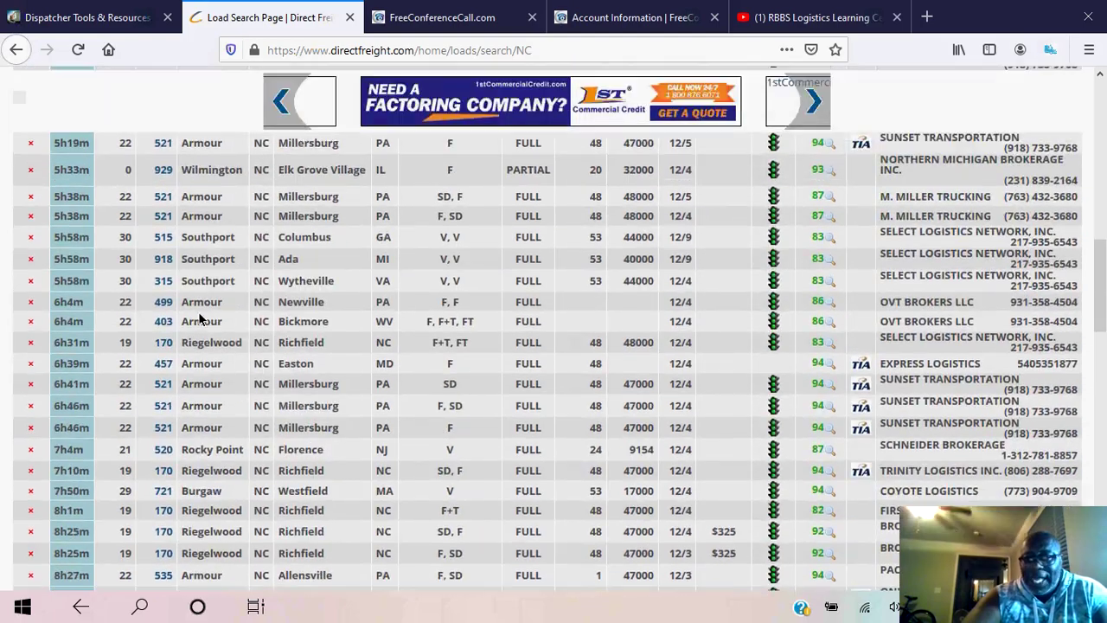
{"action": "scroll", "coordinate": [199, 319], "scroll_direction": "down", "scroll_amount": 5}
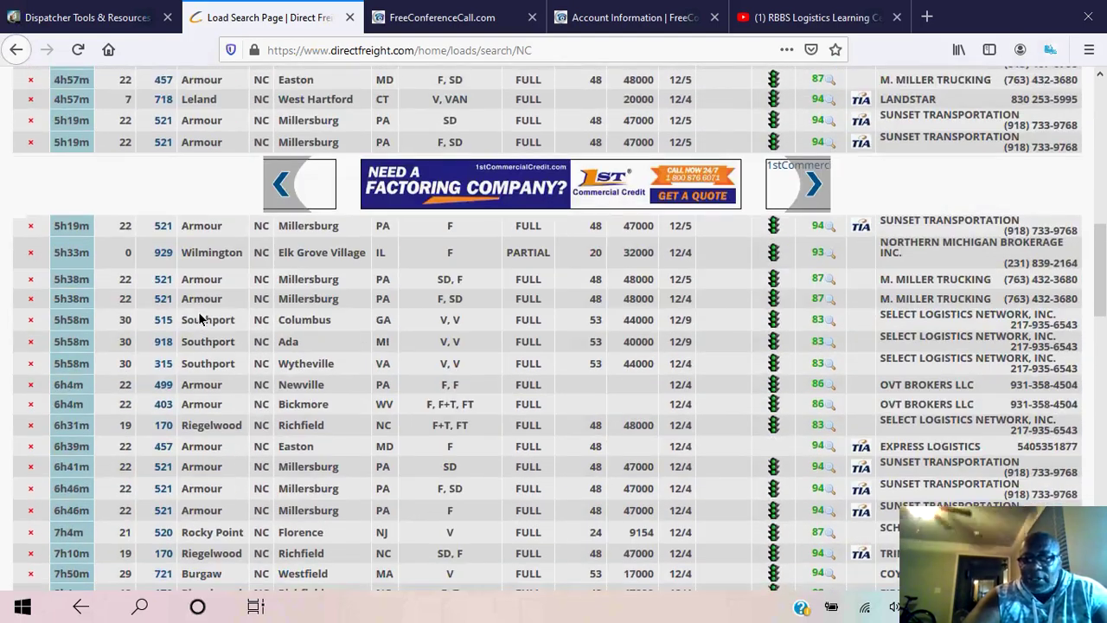
{"action": "scroll", "coordinate": [259, 316], "scroll_direction": "up", "scroll_amount": 2}
{"action": "scroll", "coordinate": [305, 320], "scroll_direction": "up", "scroll_amount": 8}
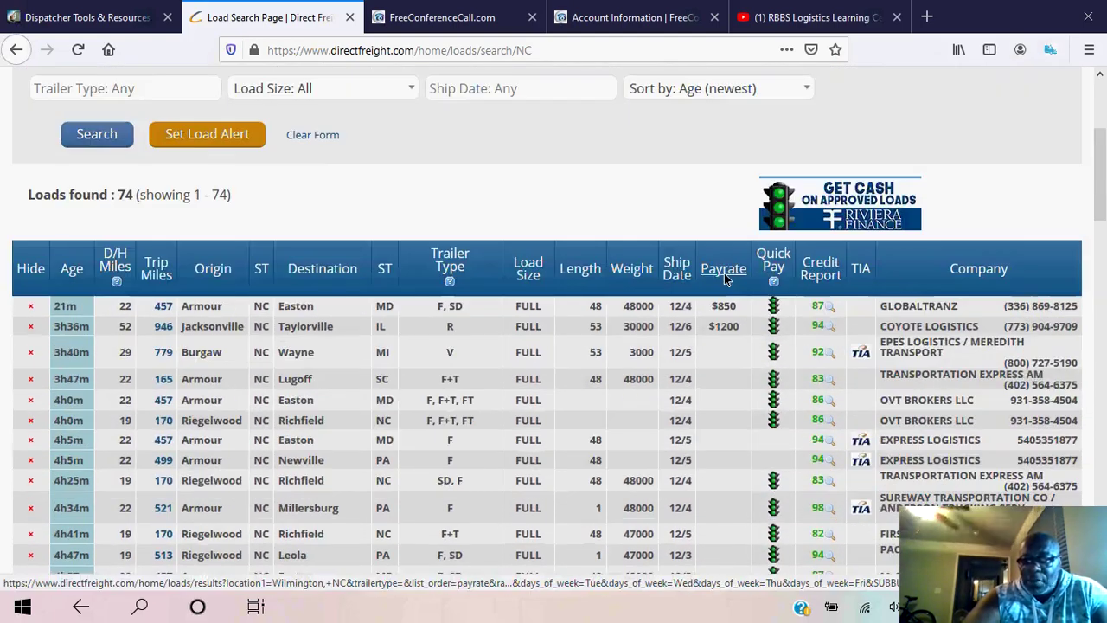
{"action": "left_click", "coordinate": [724, 274]}
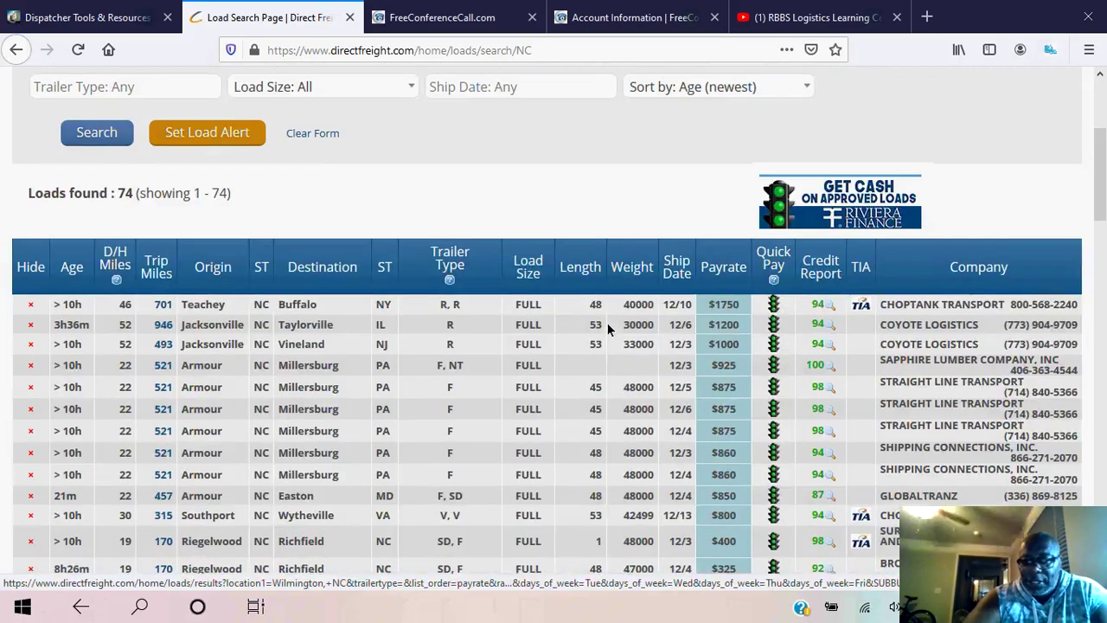
Examine the payrate-sorted Wilmington loads, comparing their deadhead miles, trip miles and payrates
{"action": "scroll", "coordinate": [607, 323], "scroll_direction": "down", "scroll_amount": 5}
{"action": "scroll", "coordinate": [606, 329], "scroll_direction": "down", "scroll_amount": 10}
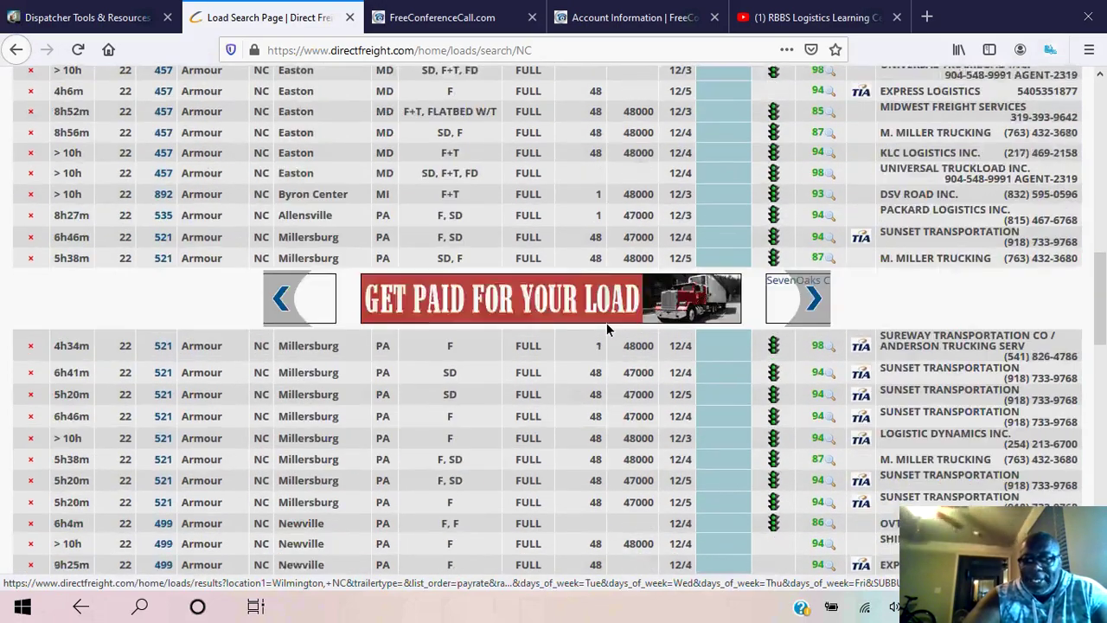
{"action": "scroll", "coordinate": [606, 329], "scroll_direction": "down", "scroll_amount": 10}
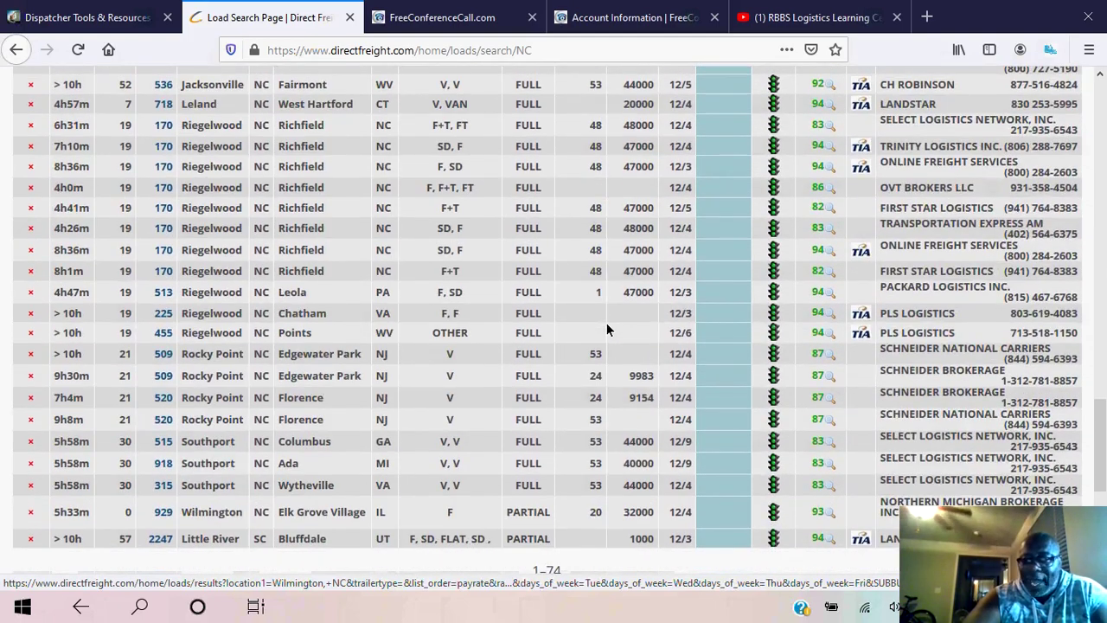
{"action": "scroll", "coordinate": [607, 323], "scroll_direction": "down", "scroll_amount": 3}
{"action": "scroll", "coordinate": [580, 347], "scroll_direction": "up", "scroll_amount": 3}
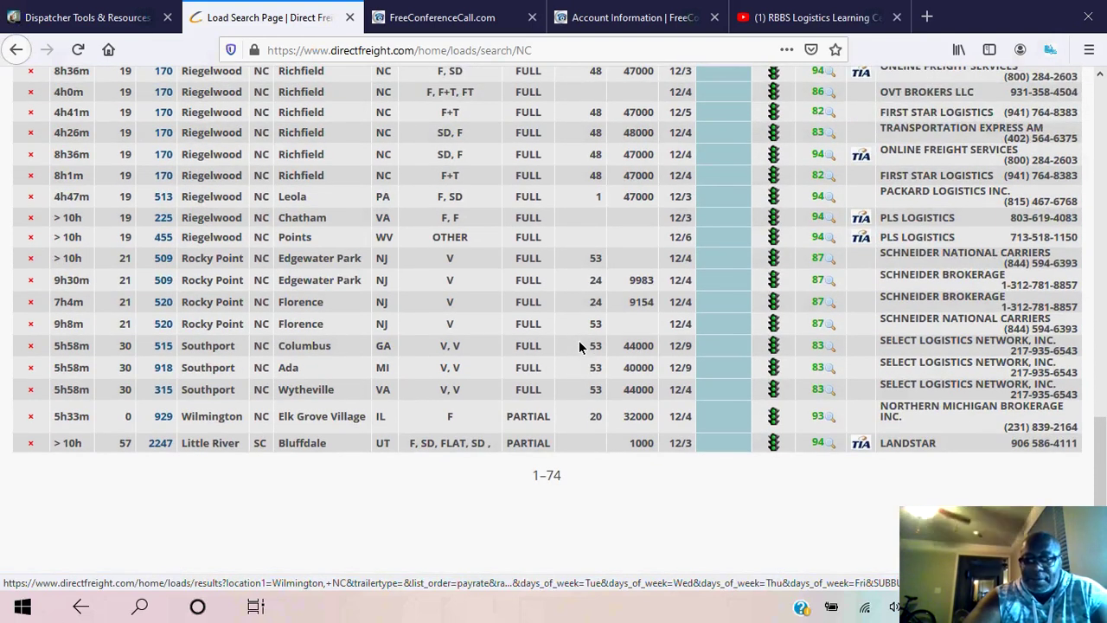
{"action": "scroll", "coordinate": [578, 346], "scroll_direction": "up", "scroll_amount": 1}
{"action": "scroll", "coordinate": [578, 349], "scroll_direction": "up", "scroll_amount": 2}
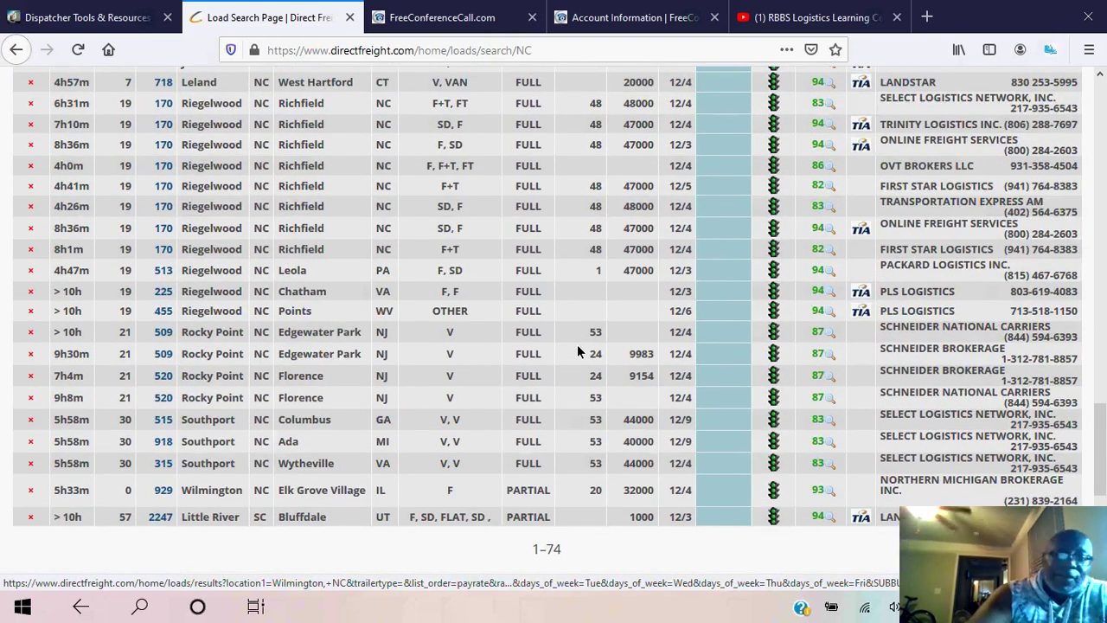
{"action": "scroll", "coordinate": [577, 344], "scroll_direction": "up", "scroll_amount": 4}
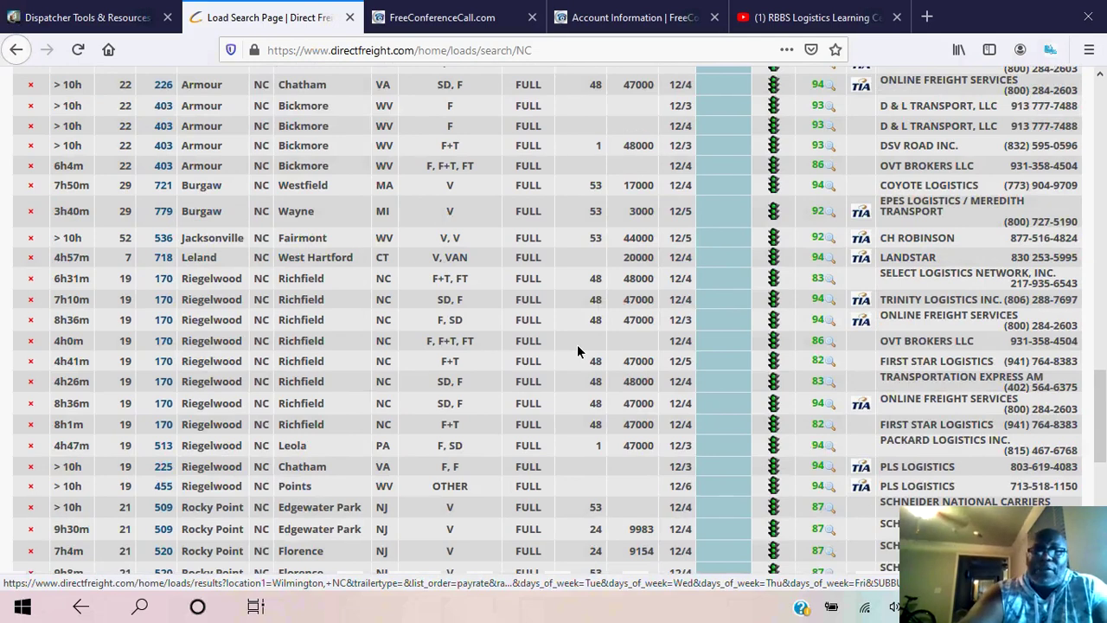
{"action": "scroll", "coordinate": [577, 344], "scroll_direction": "up", "scroll_amount": 2}
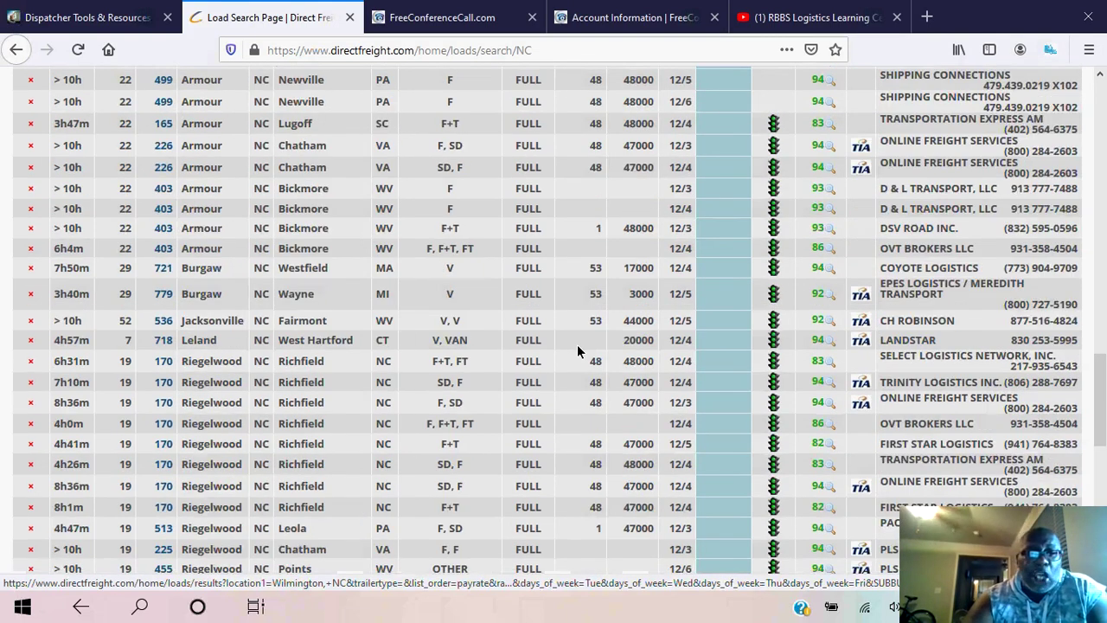
{"action": "scroll", "coordinate": [576, 344], "scroll_direction": "up", "scroll_amount": 6}
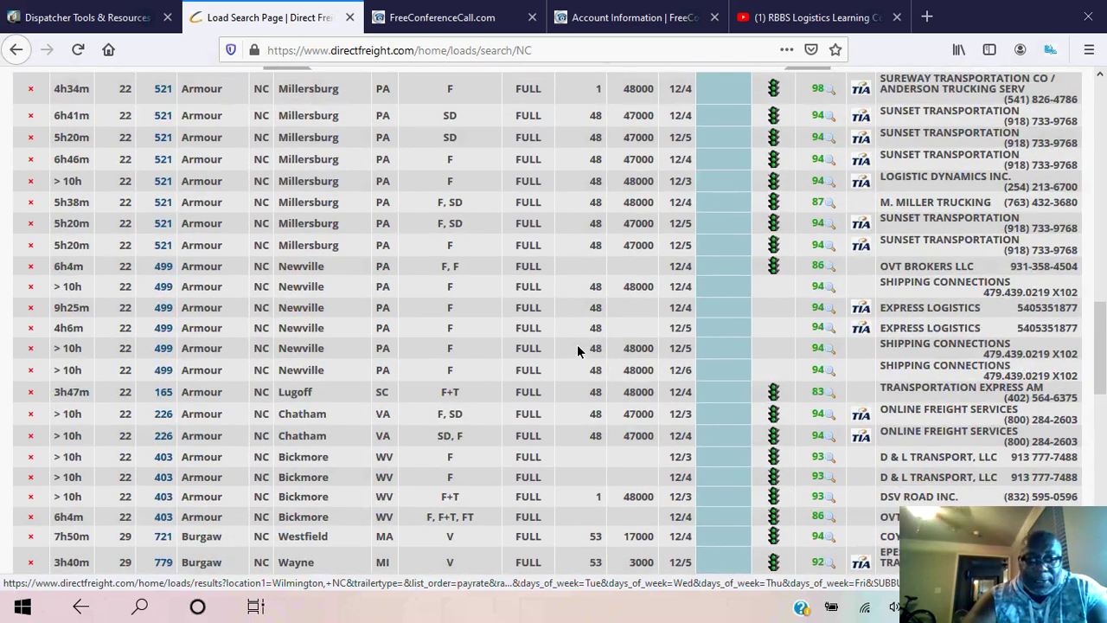
{"action": "scroll", "coordinate": [577, 349], "scroll_direction": "up", "scroll_amount": 2}
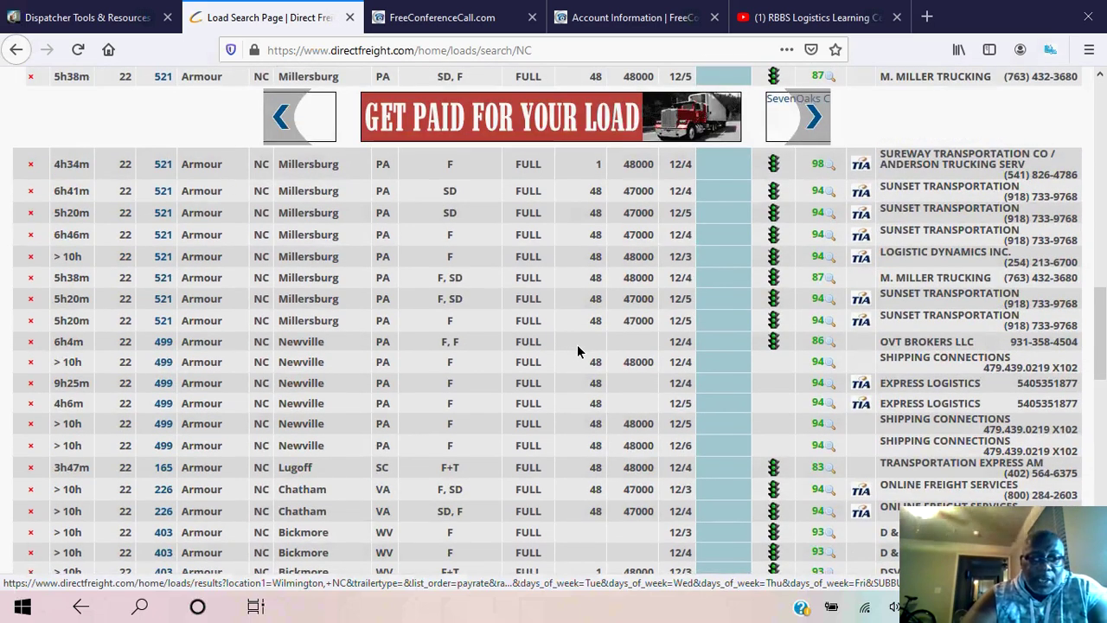
{"action": "scroll", "coordinate": [577, 344], "scroll_direction": "up", "scroll_amount": 10}
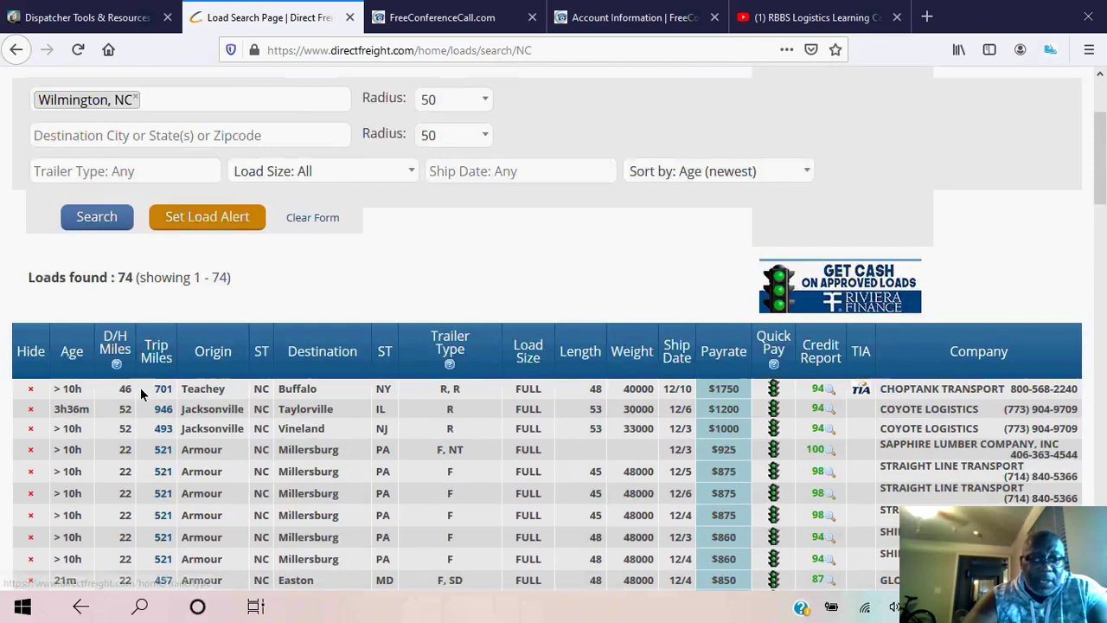
{"action": "scroll", "coordinate": [140, 387], "scroll_direction": "down", "scroll_amount": 2}
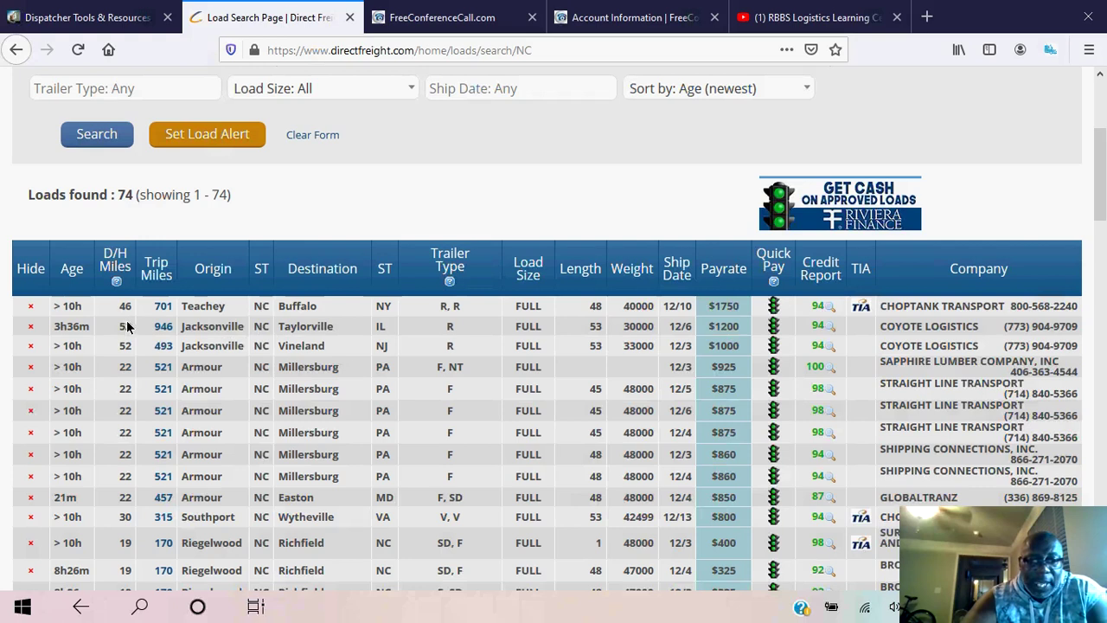
Set the STR8 Dispatch minimum cost per mile to 2.25, keeping origin deadhead miles included, and save the settings
{"action": "mouse_move", "coordinate": [128, 314]}
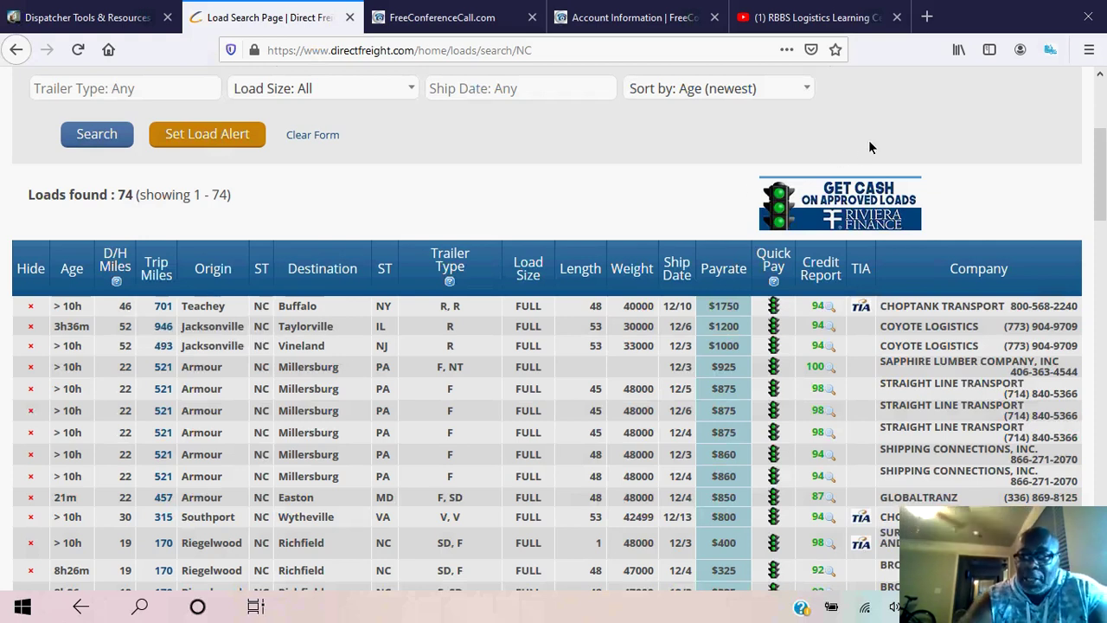
{"action": "left_click", "coordinate": [1055, 54]}
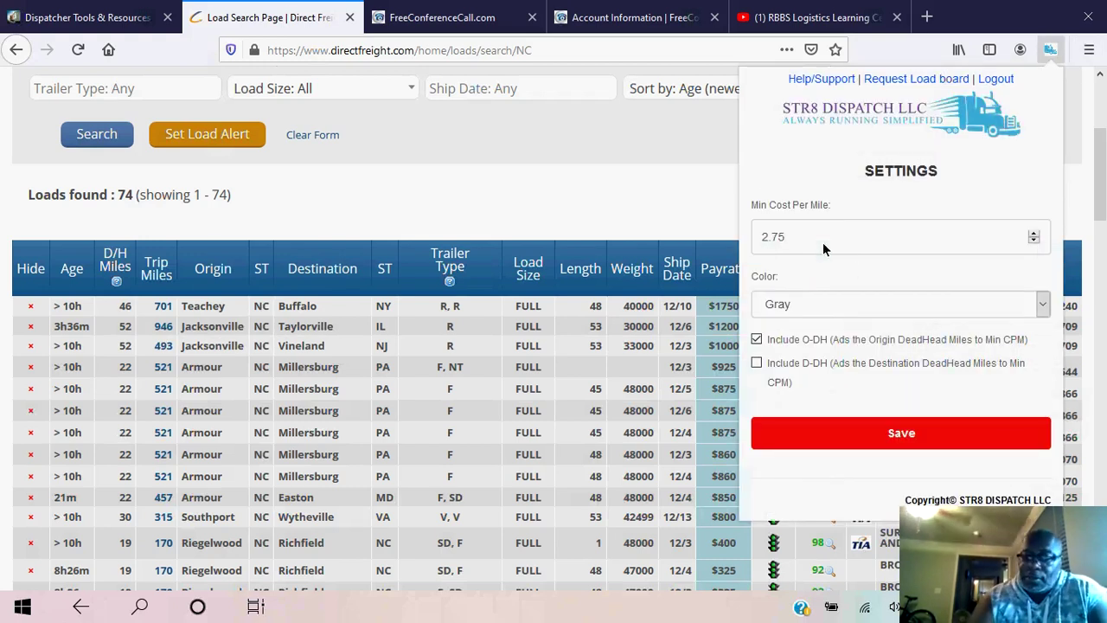
{"action": "key", "text": "BackSpace"}
{"action": "key", "text": "BackSpace"}
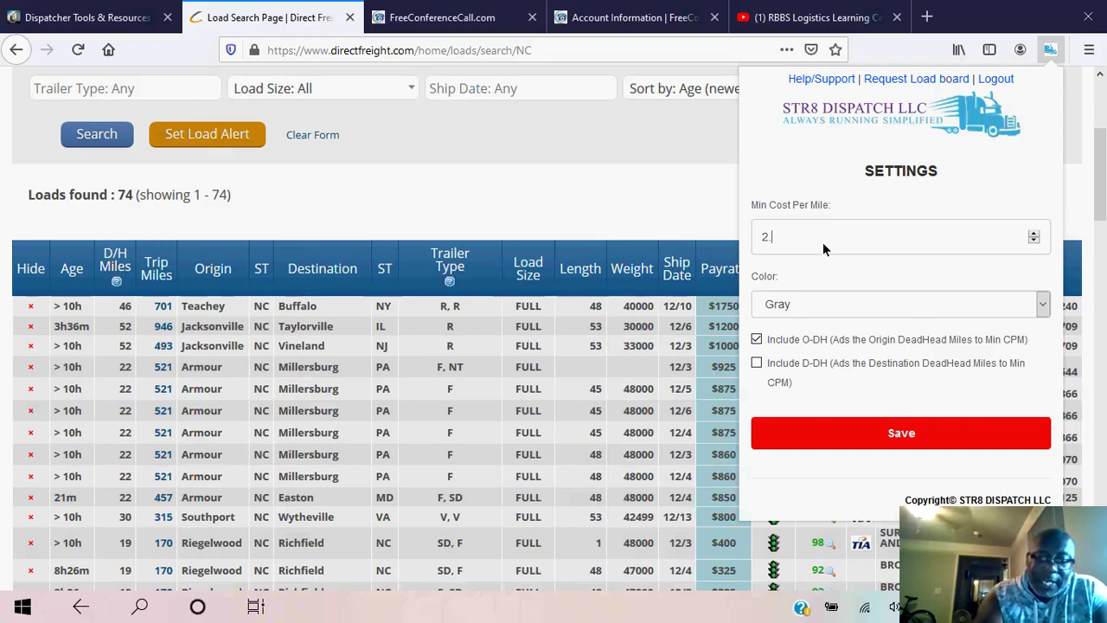
{"action": "type", "text": "25"}
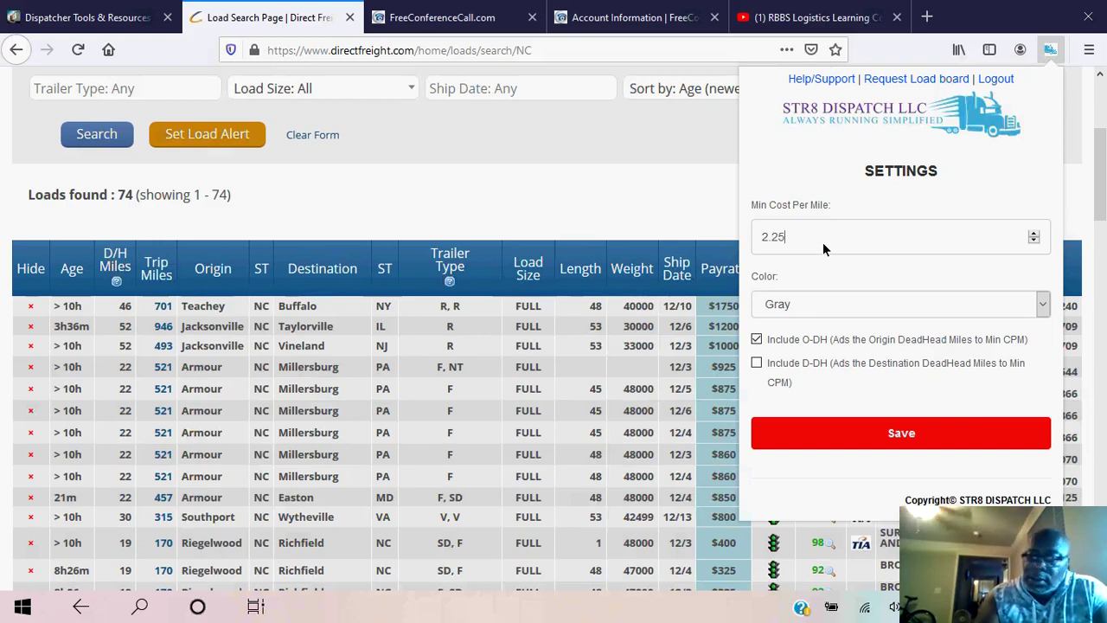
{"action": "left_click", "coordinate": [902, 435]}
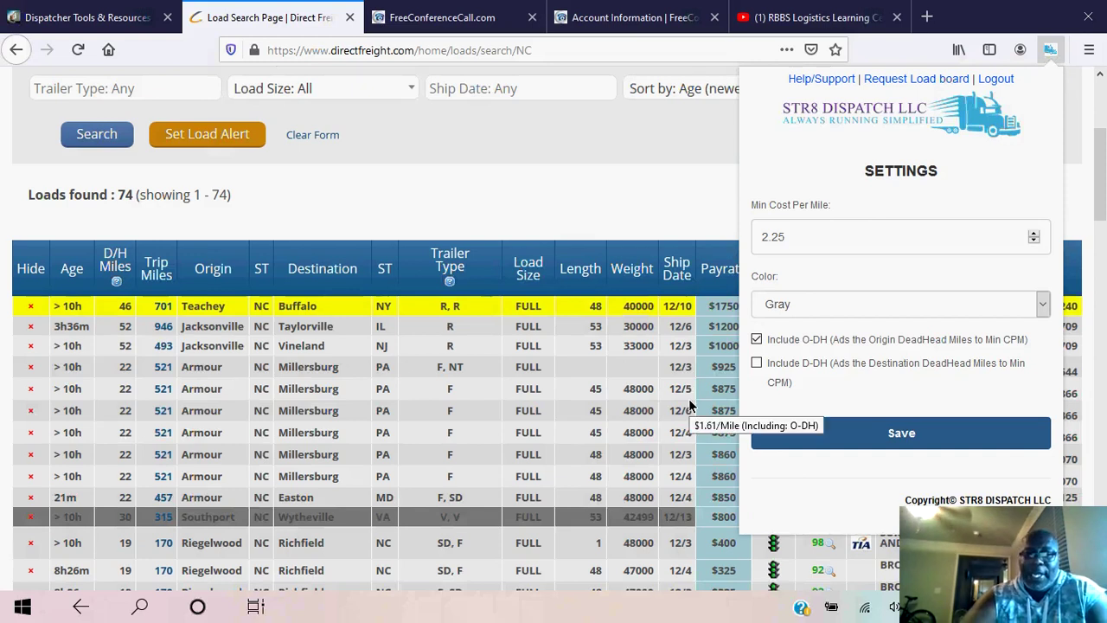
Look through the Wilmington results for loads highlighted at the 2.25 minimum and close the extension settings
{"action": "scroll", "coordinate": [691, 407], "scroll_direction": "down", "scroll_amount": 2}
{"action": "scroll", "coordinate": [690, 407], "scroll_direction": "down", "scroll_amount": 2}
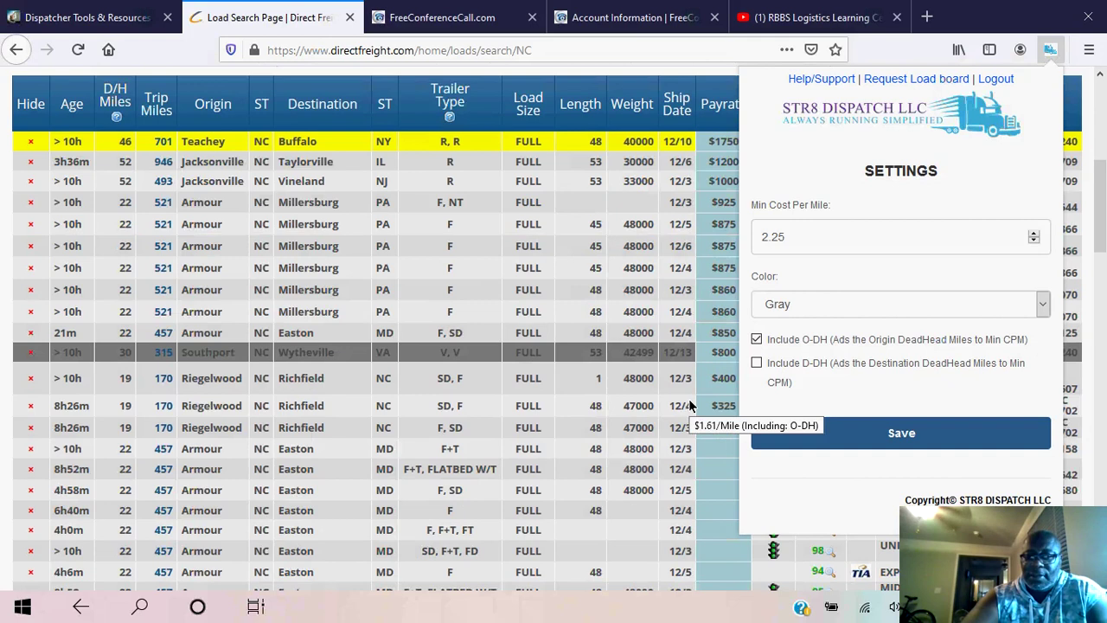
{"action": "scroll", "coordinate": [691, 407], "scroll_direction": "down", "scroll_amount": 6}
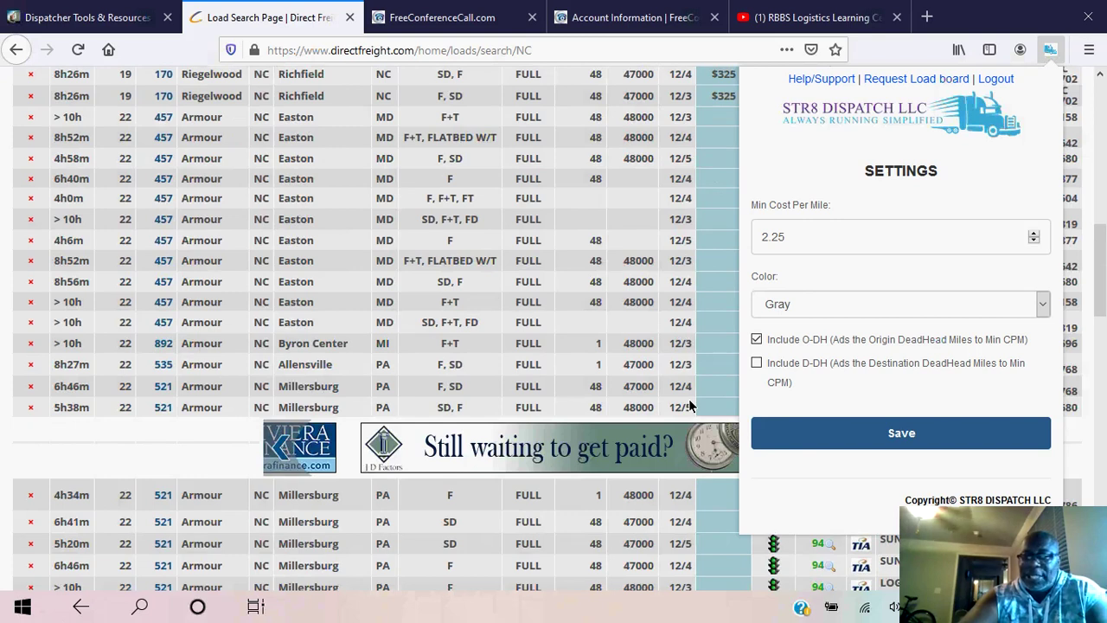
{"action": "scroll", "coordinate": [691, 407], "scroll_direction": "down", "scroll_amount": 4}
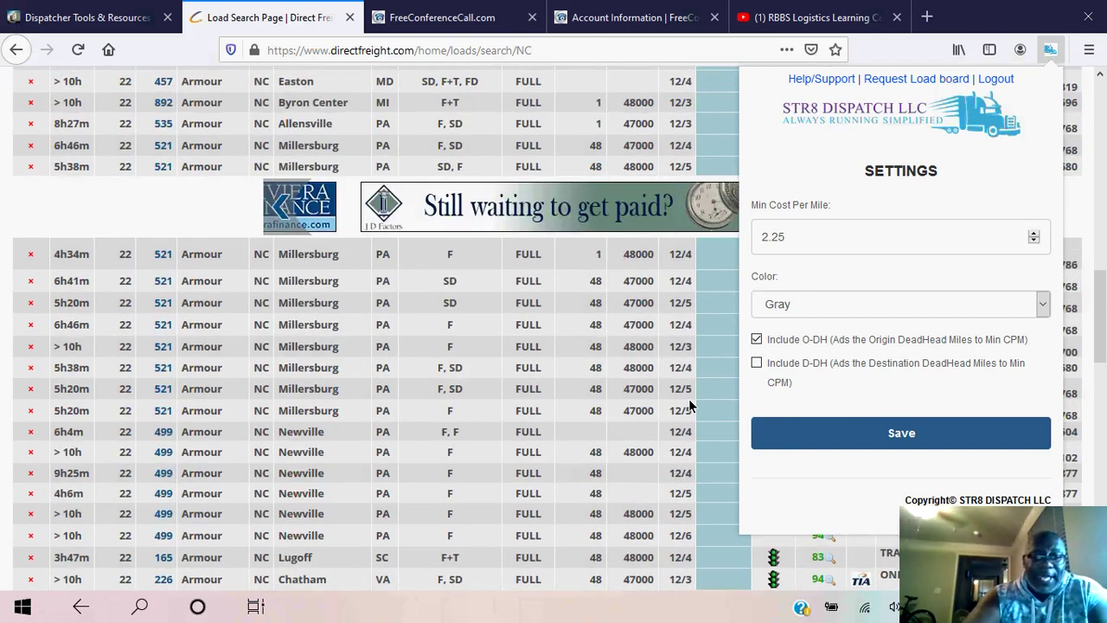
{"action": "scroll", "coordinate": [691, 406], "scroll_direction": "down", "scroll_amount": 1}
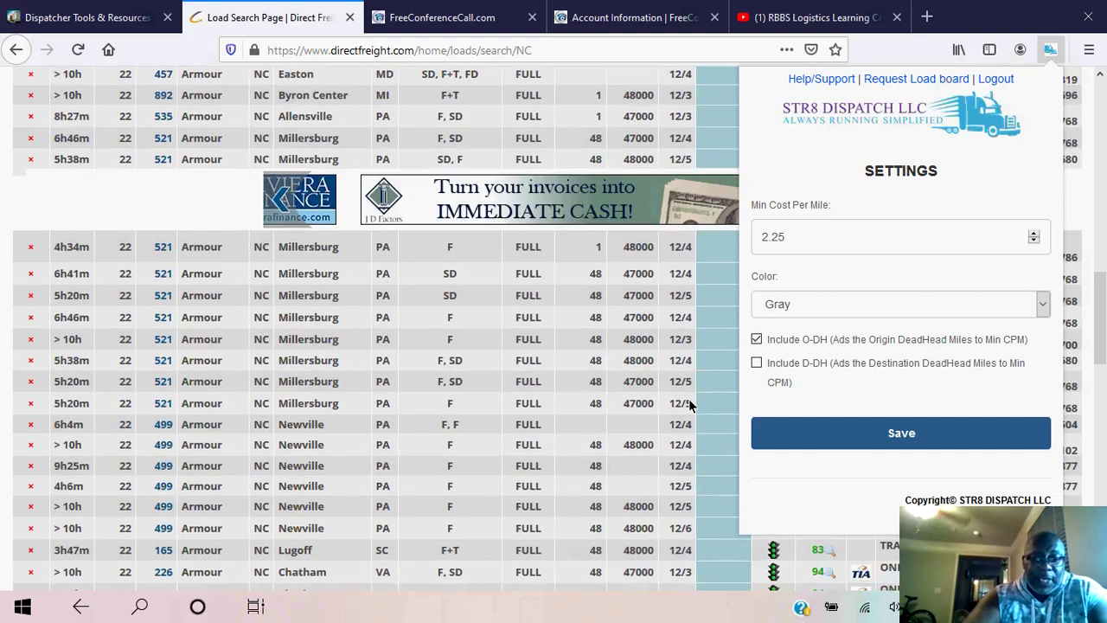
{"action": "scroll", "coordinate": [690, 406], "scroll_direction": "down", "scroll_amount": 1}
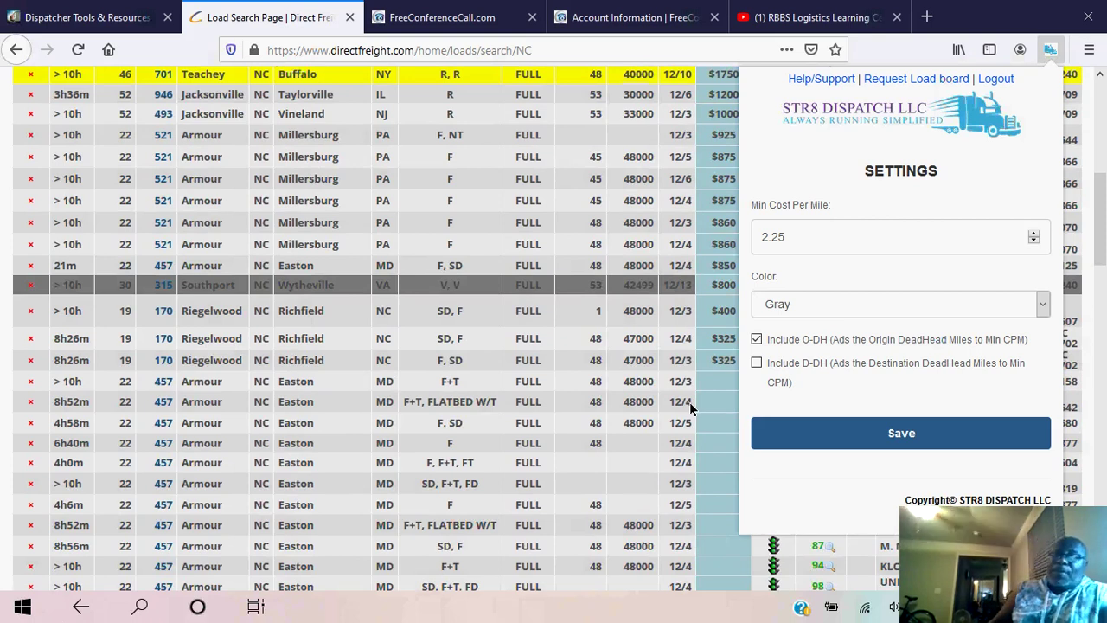
{"action": "scroll", "coordinate": [691, 407], "scroll_direction": "up", "scroll_amount": 2}
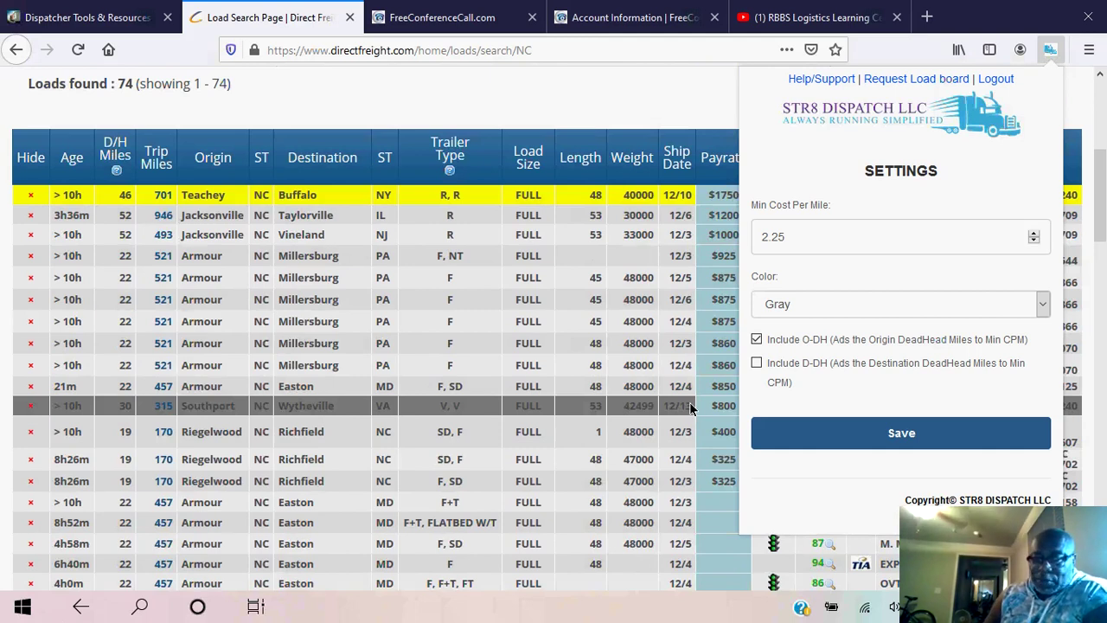
{"action": "scroll", "coordinate": [691, 407], "scroll_direction": "up", "scroll_amount": 3}
{"action": "left_click", "coordinate": [689, 275]}
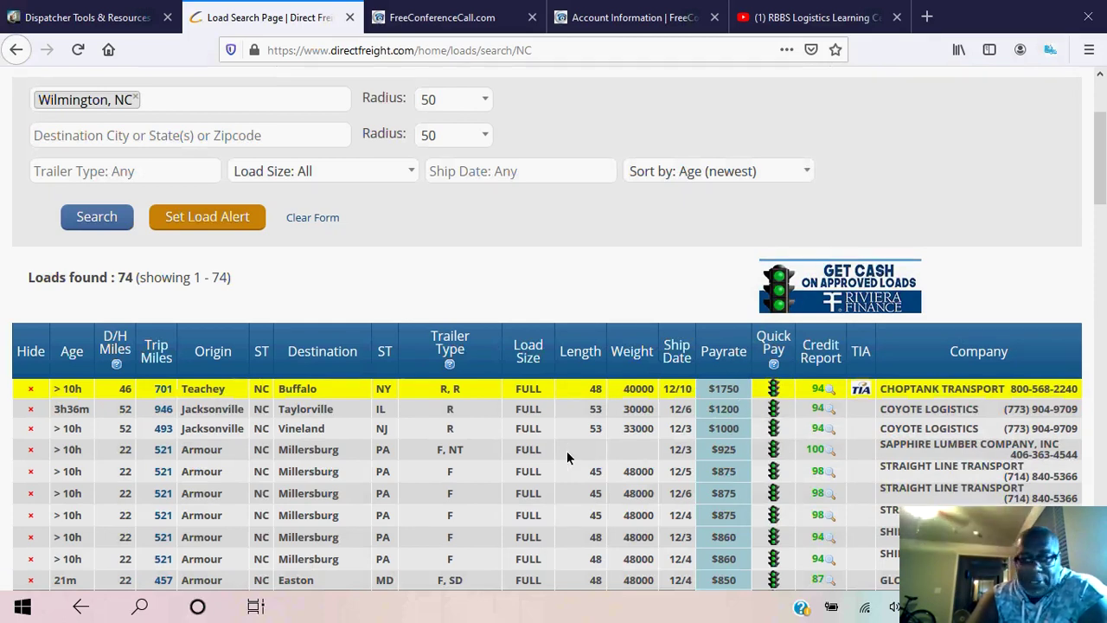
Examine the highlighted and remaining Wilmington loads row by row, comparing their payrates and trip miles
{"action": "scroll", "coordinate": [567, 450], "scroll_direction": "down", "scroll_amount": 3}
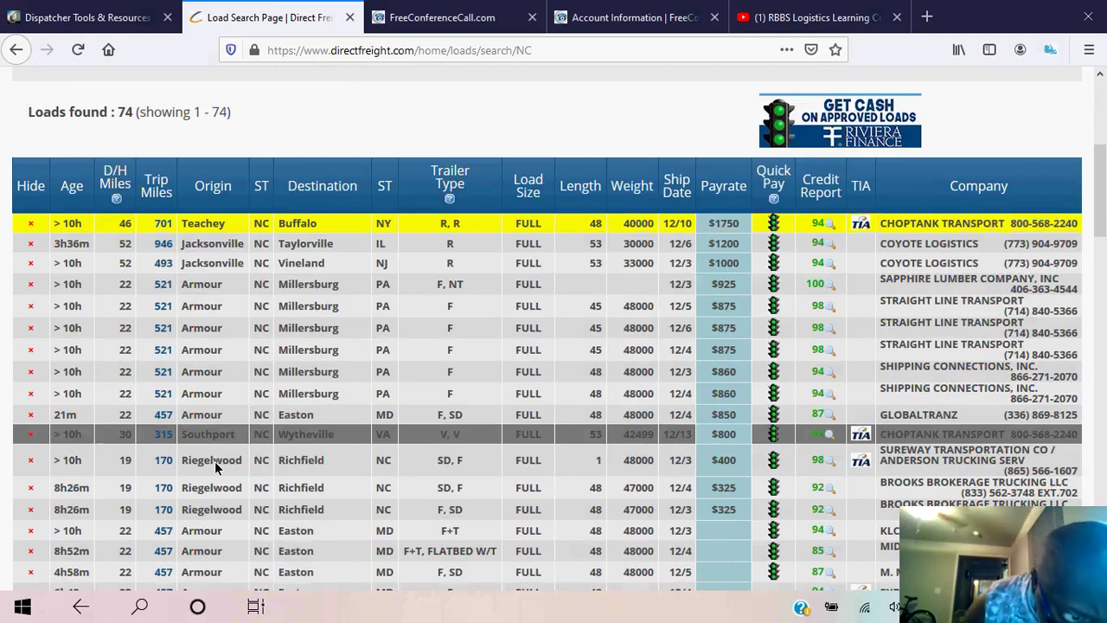
{"action": "scroll", "coordinate": [215, 466], "scroll_direction": "down", "scroll_amount": 2}
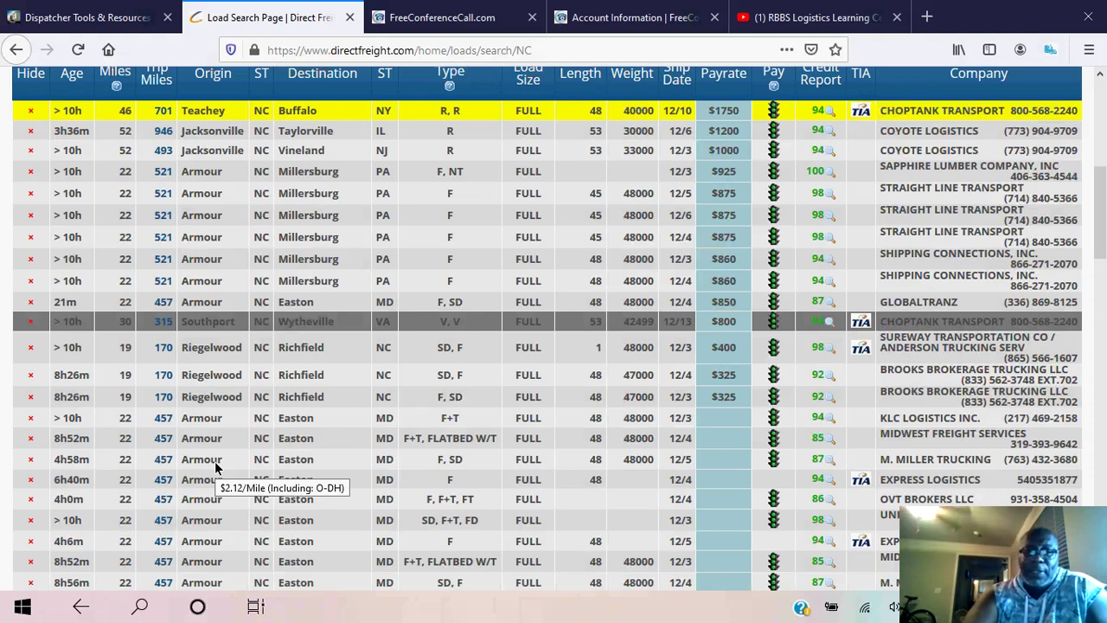
{"action": "scroll", "coordinate": [216, 466], "scroll_direction": "down", "scroll_amount": 2}
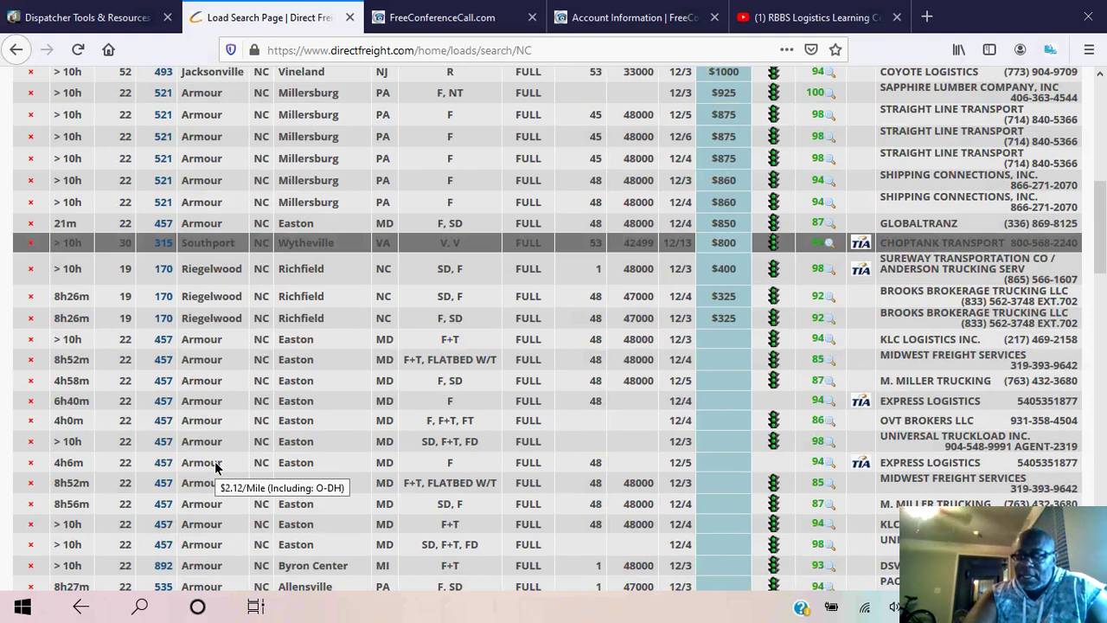
{"action": "scroll", "coordinate": [215, 466], "scroll_direction": "down", "scroll_amount": 1}
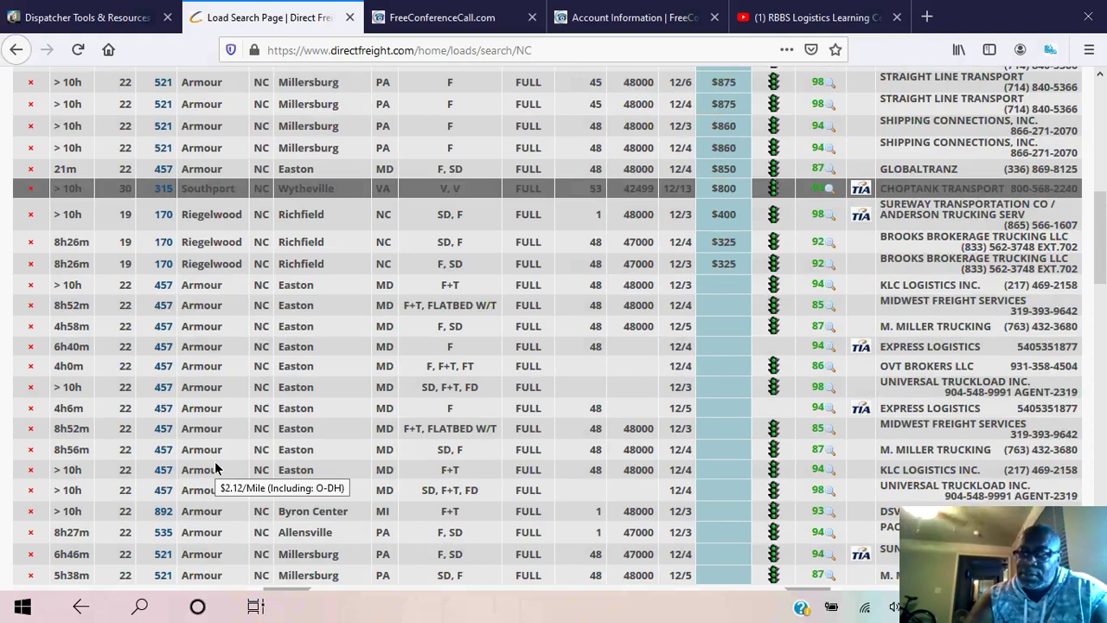
{"action": "scroll", "coordinate": [215, 464], "scroll_direction": "down", "scroll_amount": 1}
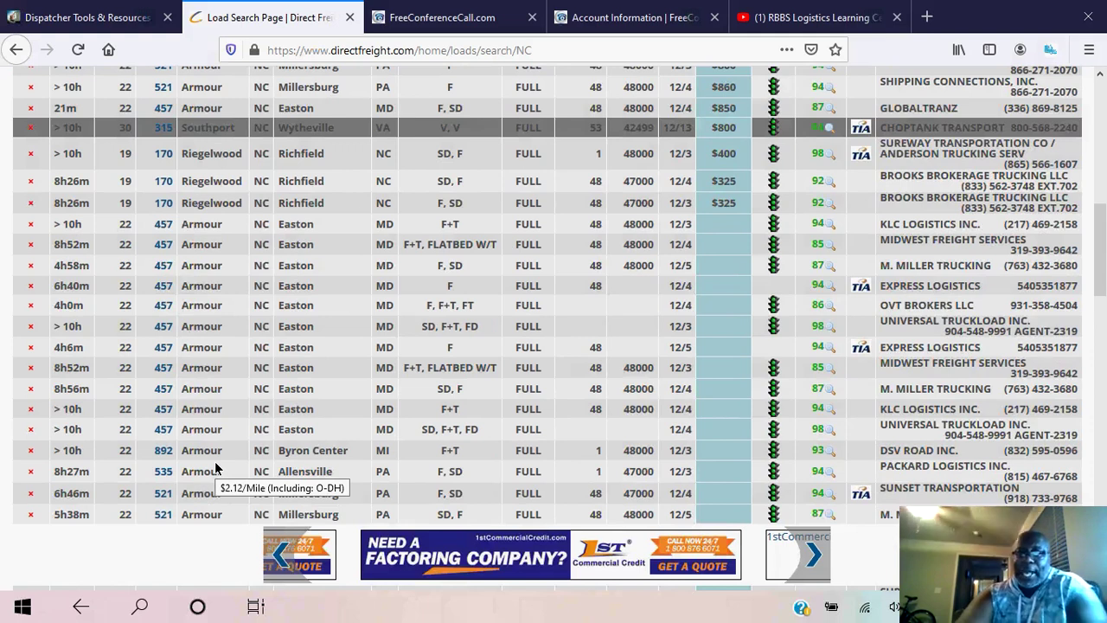
{"action": "scroll", "coordinate": [216, 466], "scroll_direction": "down", "scroll_amount": 1}
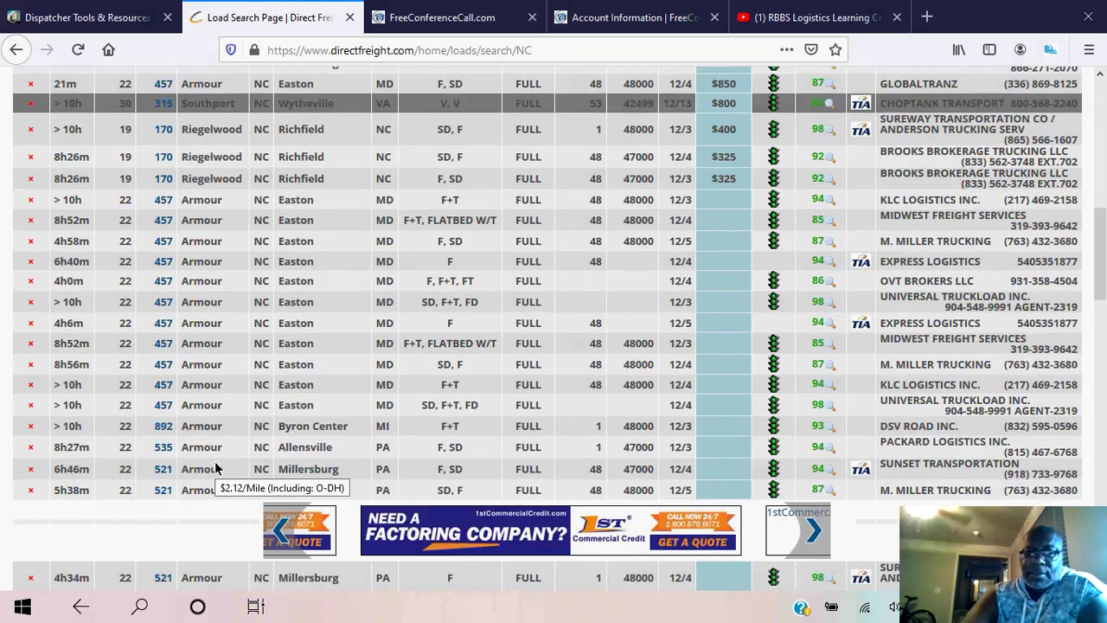
{"action": "scroll", "coordinate": [215, 468], "scroll_direction": "down", "scroll_amount": 1}
{"action": "scroll", "coordinate": [216, 468], "scroll_direction": "down", "scroll_amount": 1}
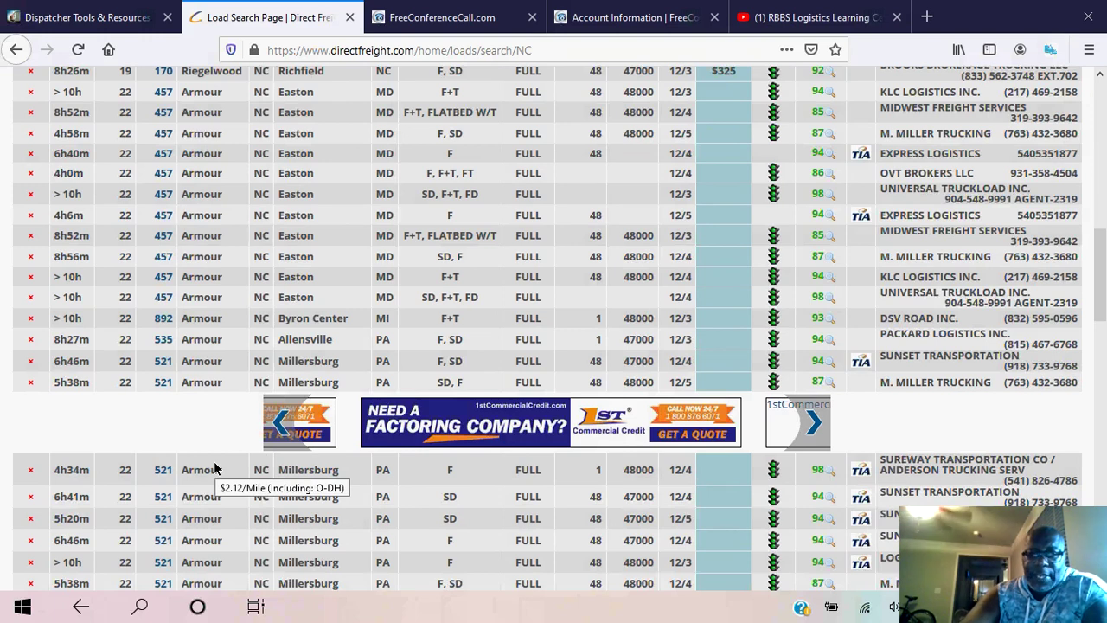
{"action": "scroll", "coordinate": [214, 468], "scroll_direction": "down", "scroll_amount": 1}
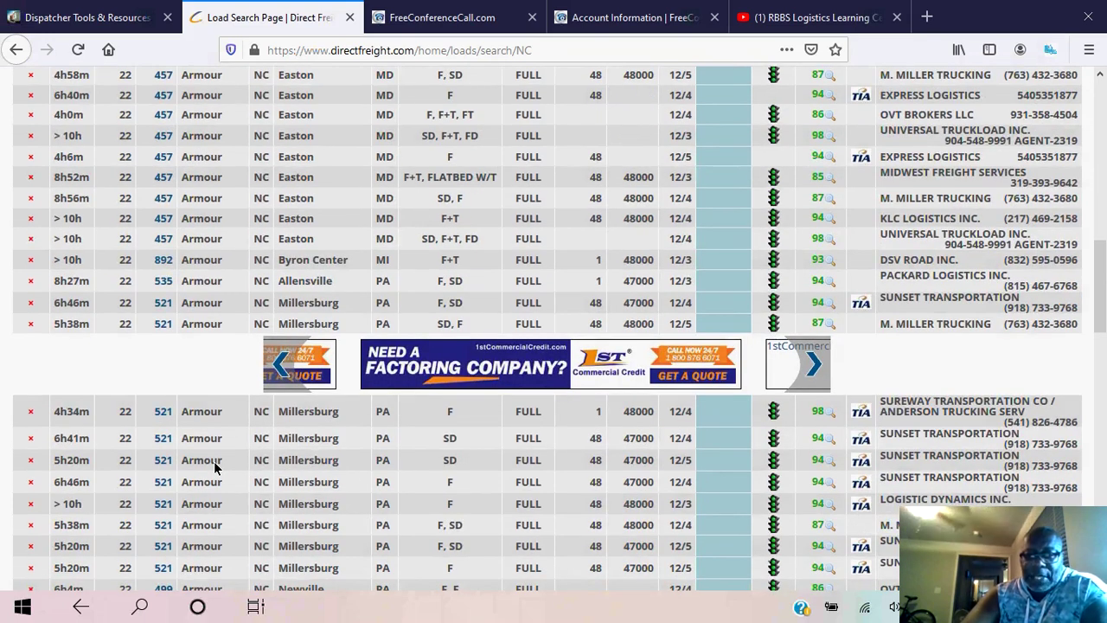
{"action": "scroll", "coordinate": [214, 468], "scroll_direction": "down", "scroll_amount": 2}
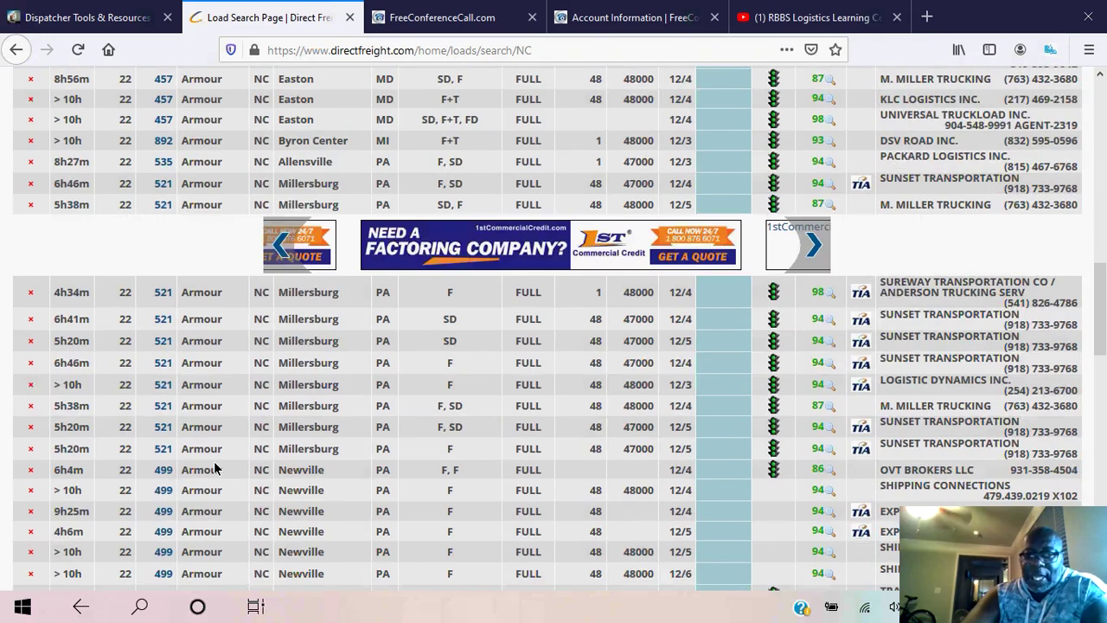
Check the STR8 Dispatch extension's current settings against the highest-paying loads, and close the settings
{"action": "scroll", "coordinate": [215, 468], "scroll_direction": "up", "scroll_amount": 2}
{"action": "left_click", "coordinate": [1050, 50]}
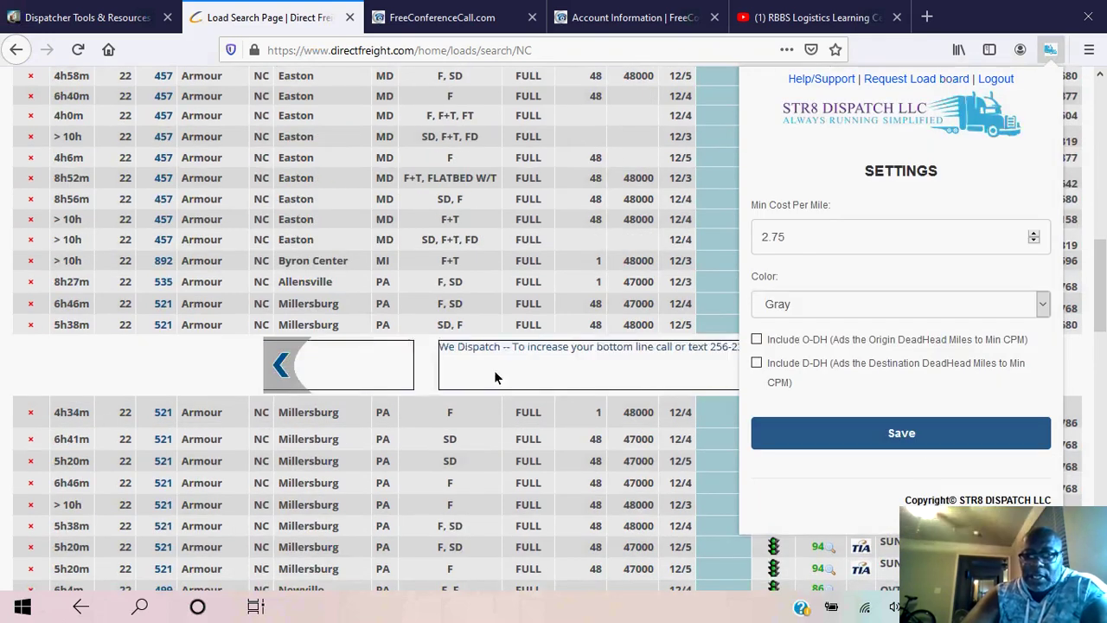
{"action": "scroll", "coordinate": [506, 345], "scroll_direction": "up", "scroll_amount": 1}
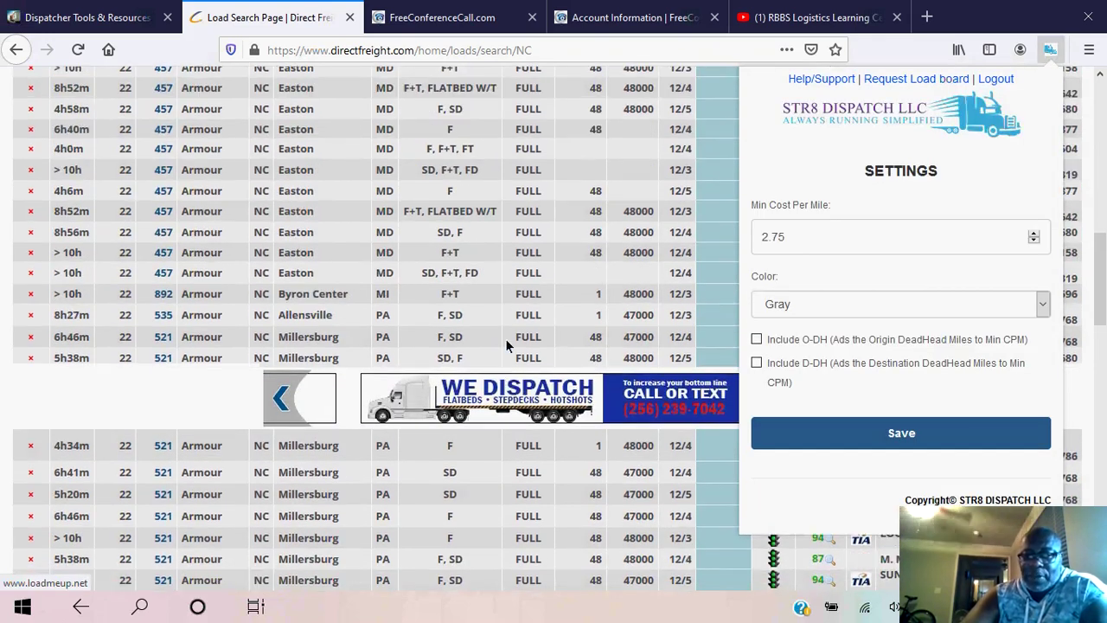
{"action": "scroll", "coordinate": [507, 345], "scroll_direction": "up", "scroll_amount": 2}
{"action": "scroll", "coordinate": [493, 324], "scroll_direction": "up", "scroll_amount": 3}
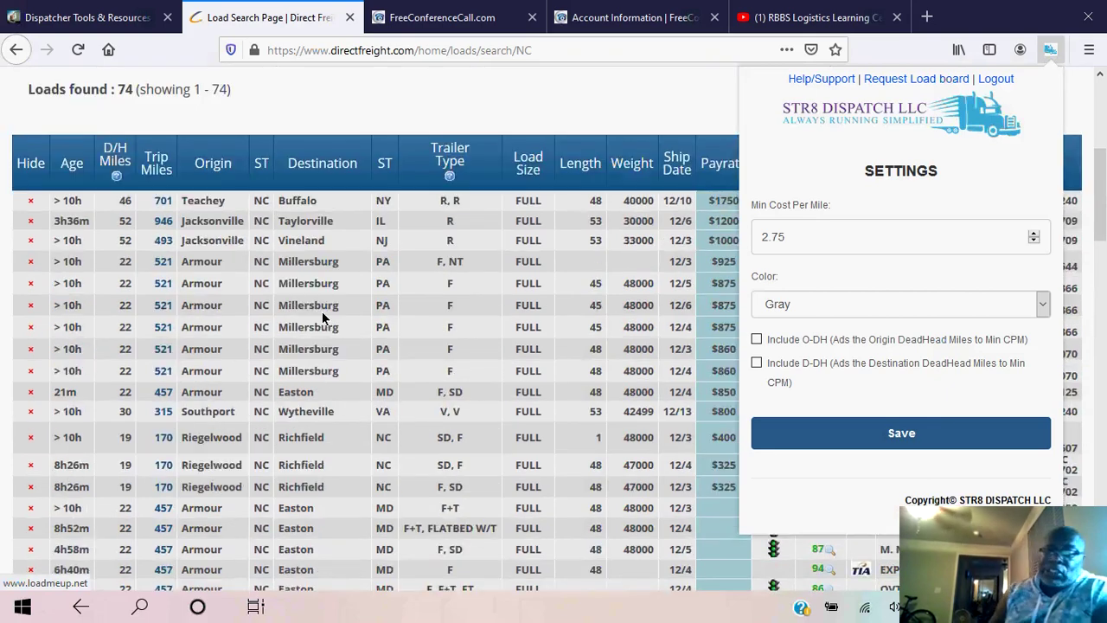
{"action": "left_click", "coordinate": [322, 312]}
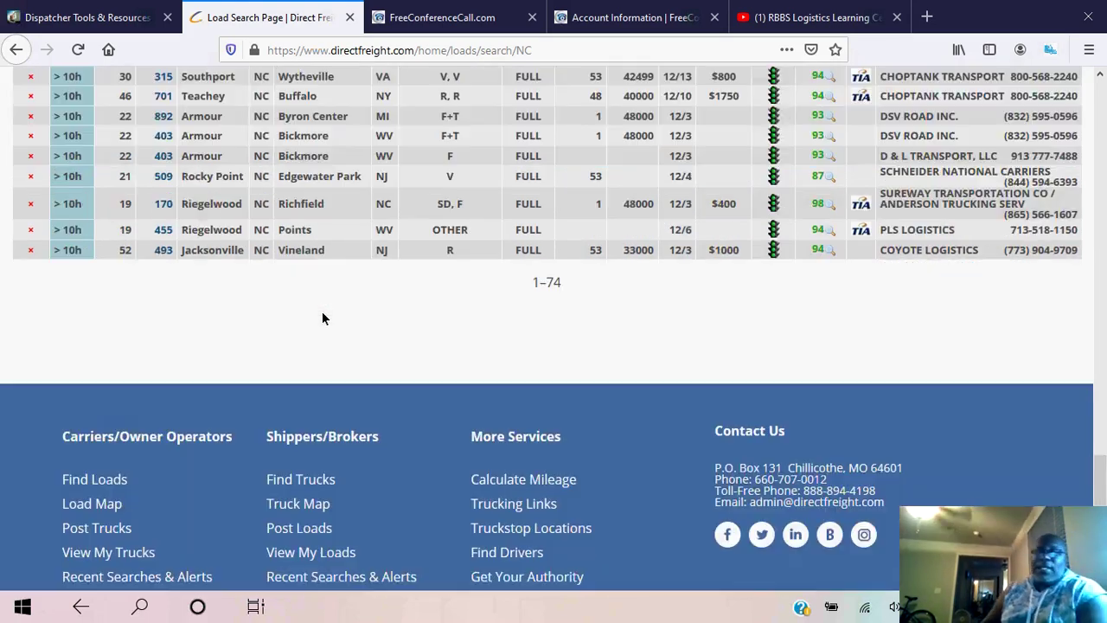
Sort the refreshed Wilmington loads by payrate again and look through the whole list
{"action": "key", "text": "End"}
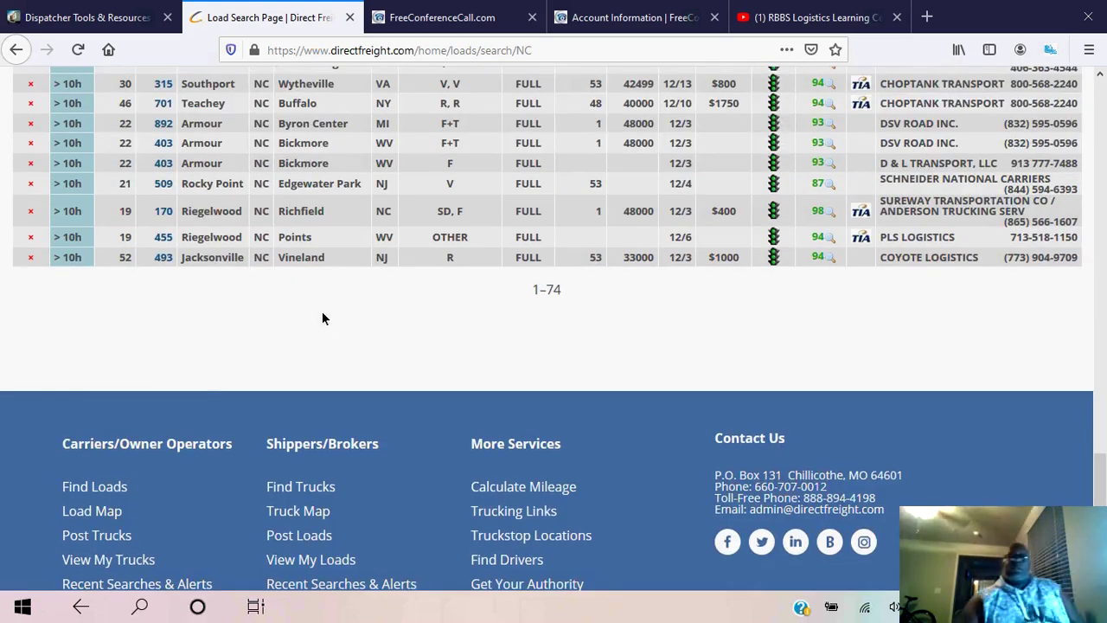
{"action": "key", "text": "Page_Up"}
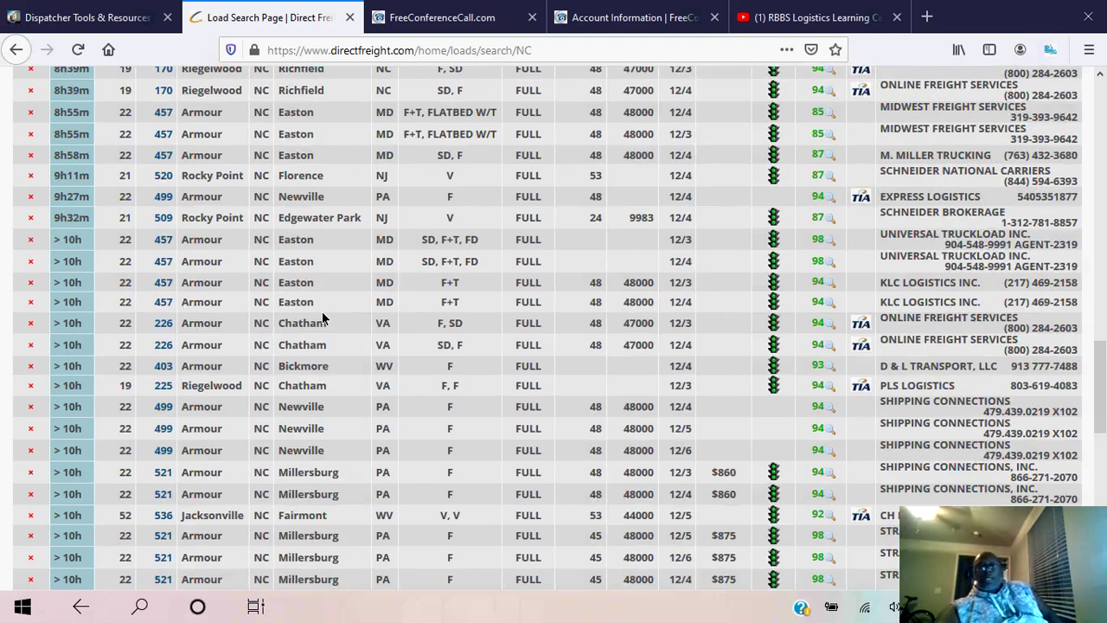
{"action": "scroll", "coordinate": [321, 316], "scroll_direction": "up", "scroll_amount": 1}
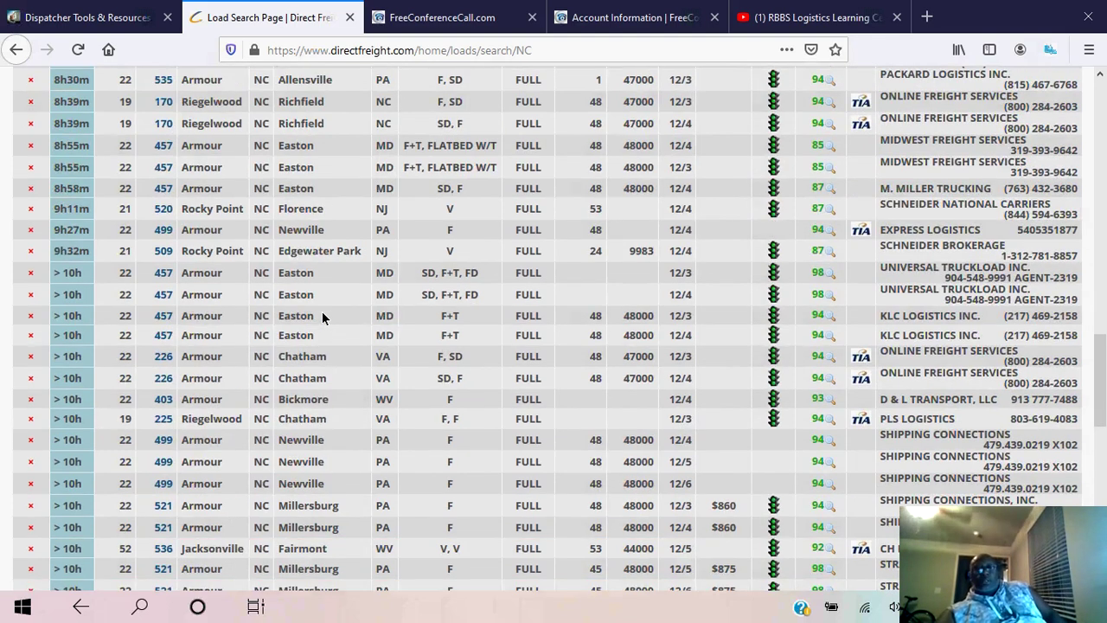
{"action": "scroll", "coordinate": [322, 317], "scroll_direction": "up", "scroll_amount": 5}
{"action": "left_click", "coordinate": [734, 183]}
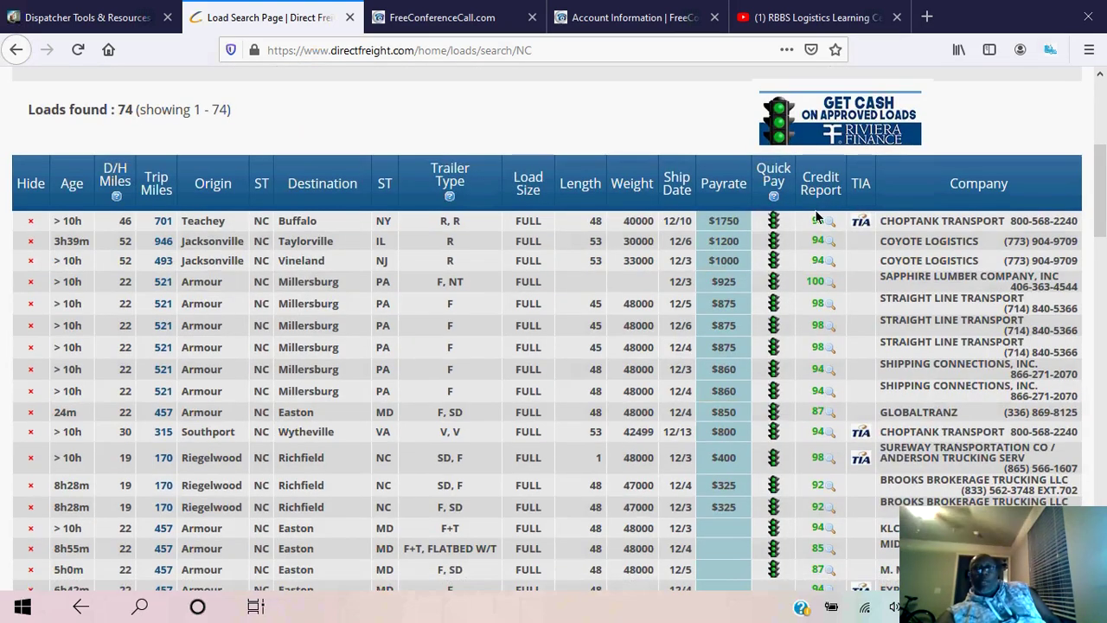
{"action": "scroll", "coordinate": [817, 216], "scroll_direction": "down", "scroll_amount": 1}
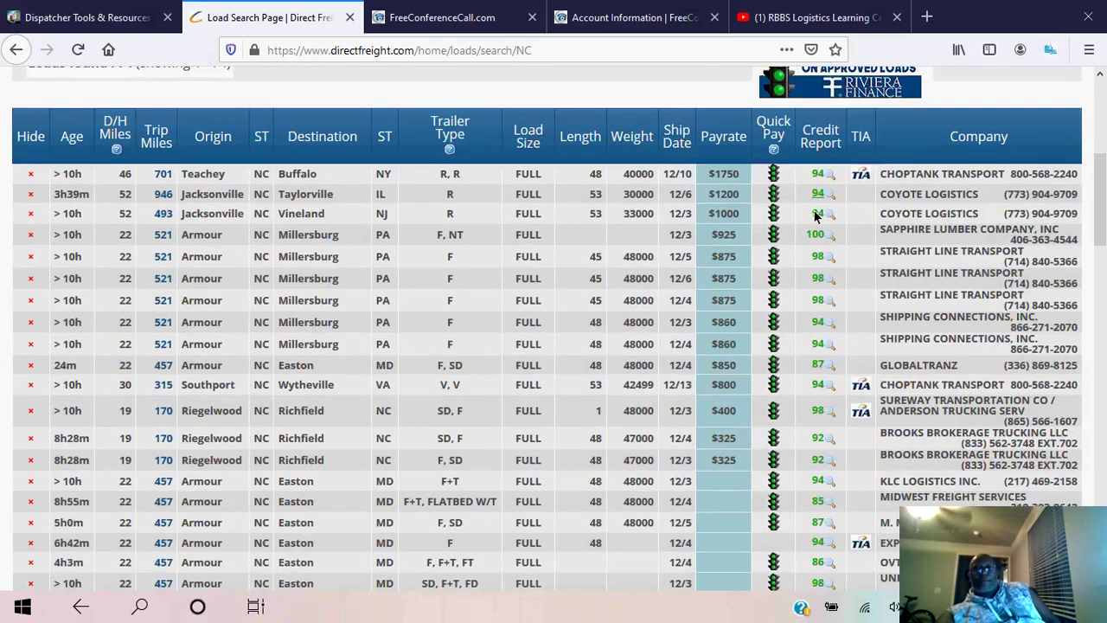
{"action": "scroll", "coordinate": [817, 216], "scroll_direction": "down", "scroll_amount": 7}
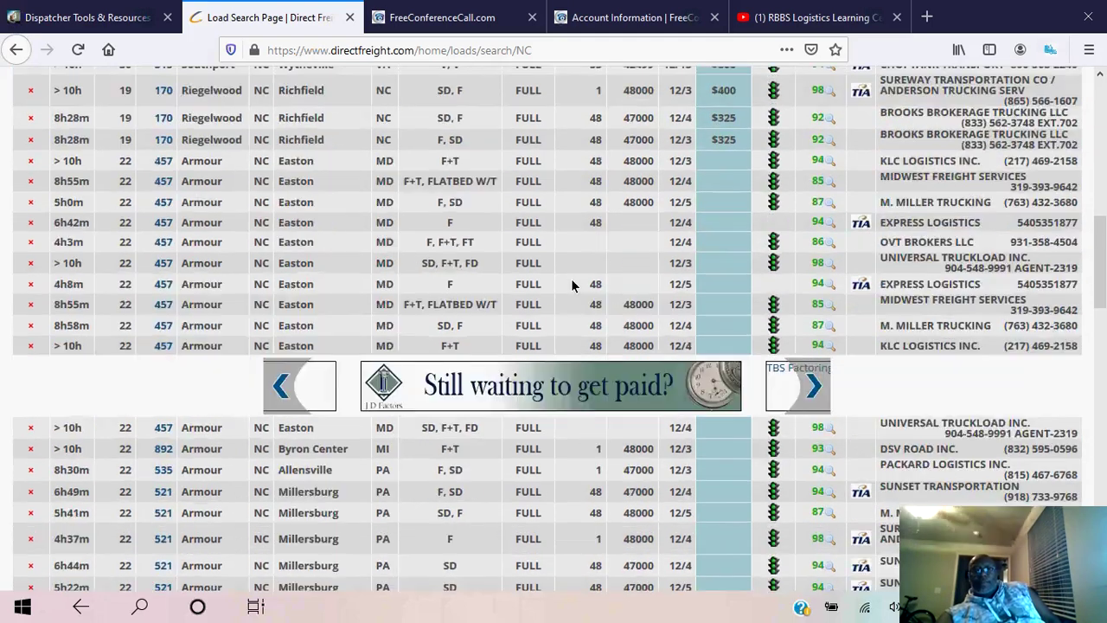
{"action": "scroll", "coordinate": [572, 285], "scroll_direction": "down", "scroll_amount": 5}
{"action": "scroll", "coordinate": [571, 285], "scroll_direction": "down", "scroll_amount": 7}
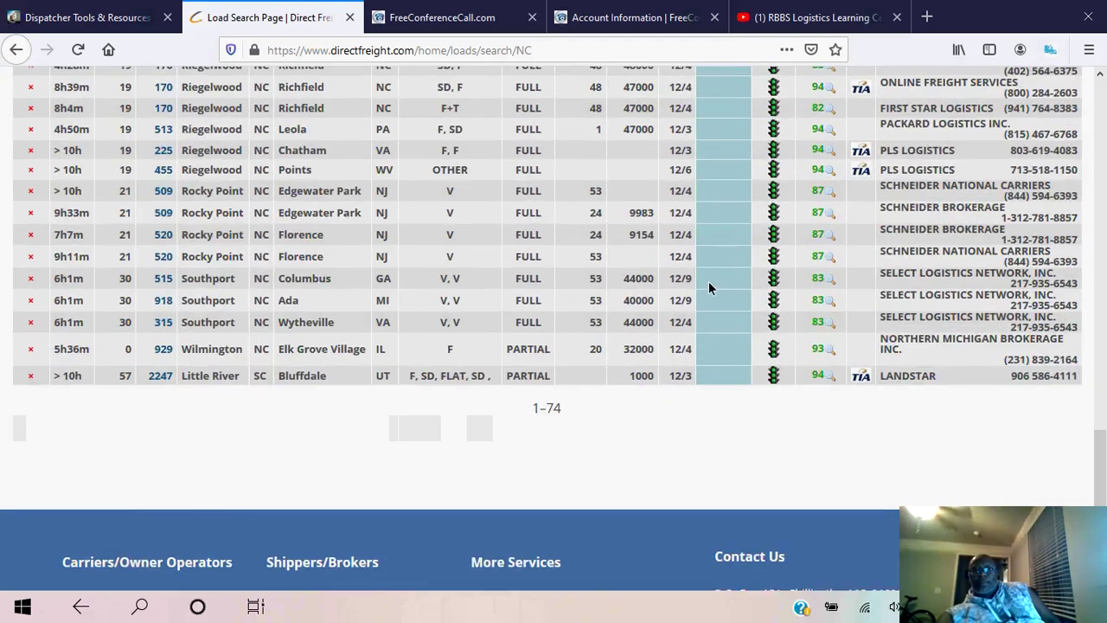
{"action": "scroll", "coordinate": [709, 288], "scroll_direction": "up", "scroll_amount": 7}
{"action": "scroll", "coordinate": [710, 281], "scroll_direction": "up", "scroll_amount": 10}
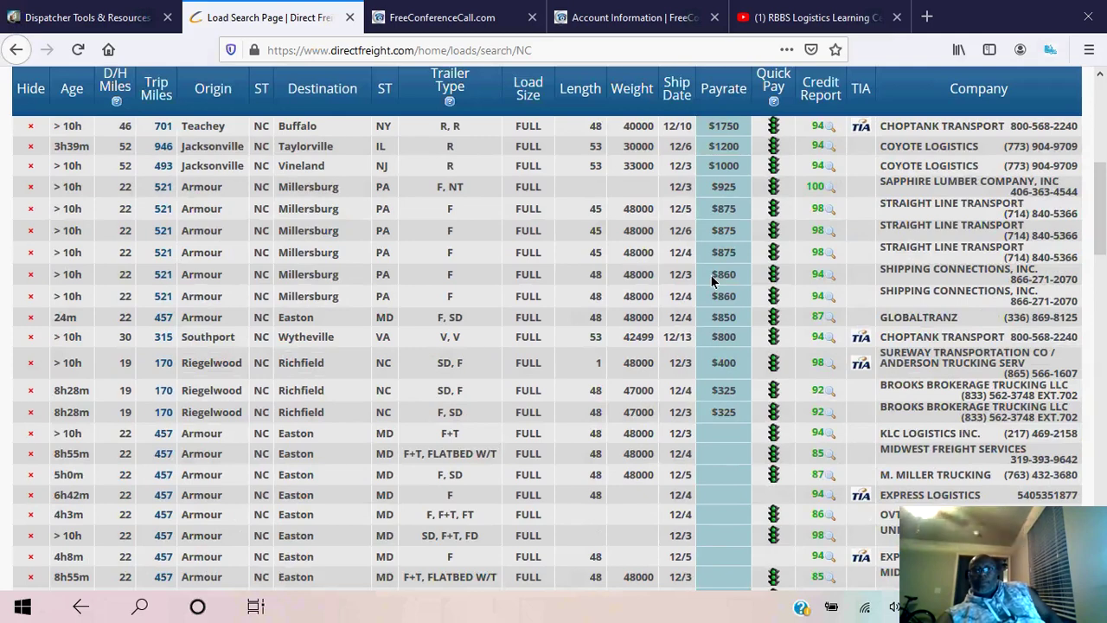
Set the STR8 Dispatch extension's minimum cost per mile to 2.25 and save the settings
{"action": "scroll", "coordinate": [697, 276], "scroll_direction": "down", "scroll_amount": 3}
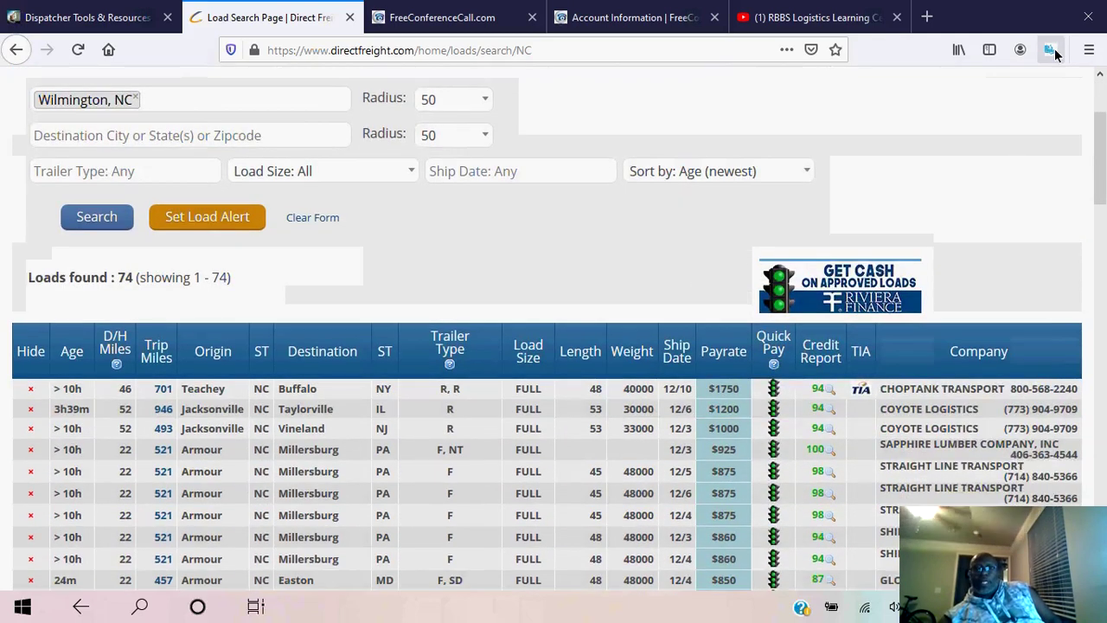
{"action": "left_click", "coordinate": [1050, 51]}
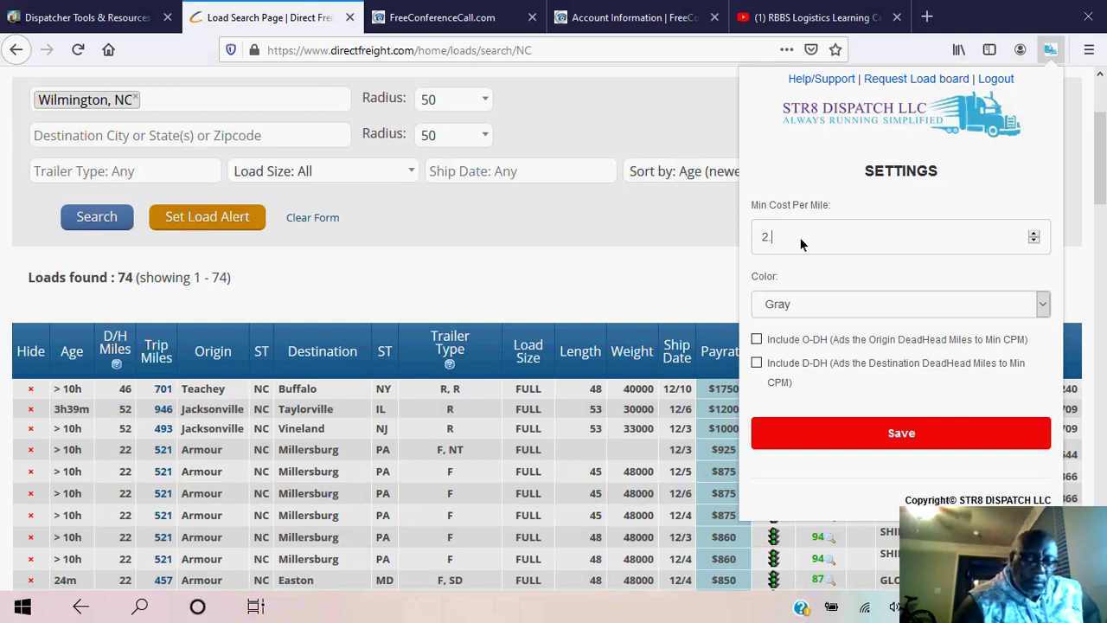
{"action": "type", "text": "2"}
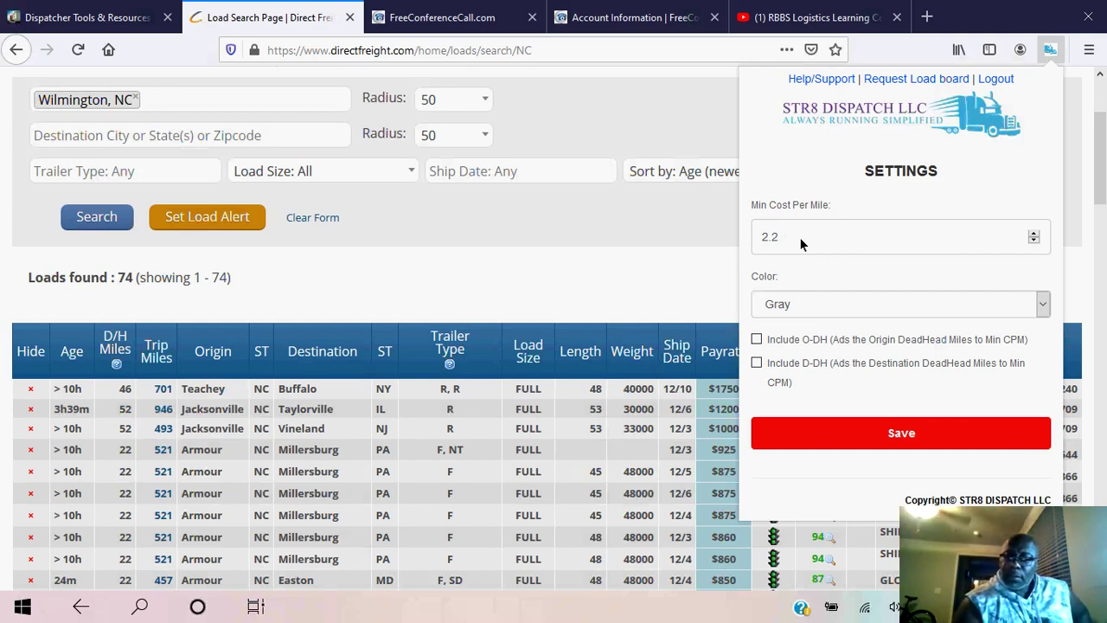
{"action": "type", "text": "5"}
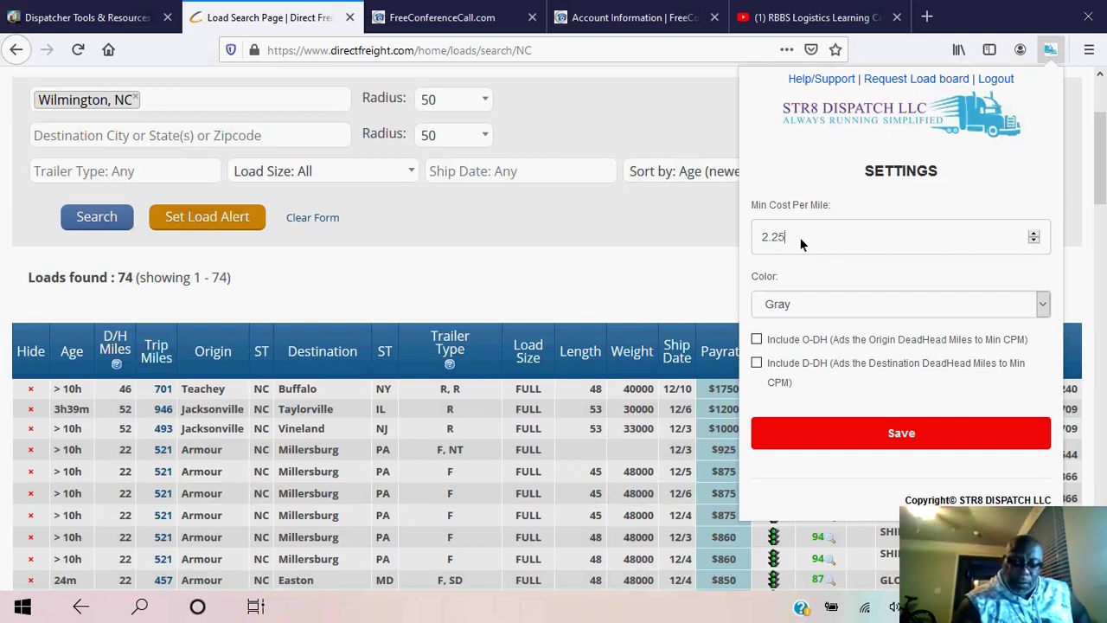
{"action": "left_click", "coordinate": [901, 435]}
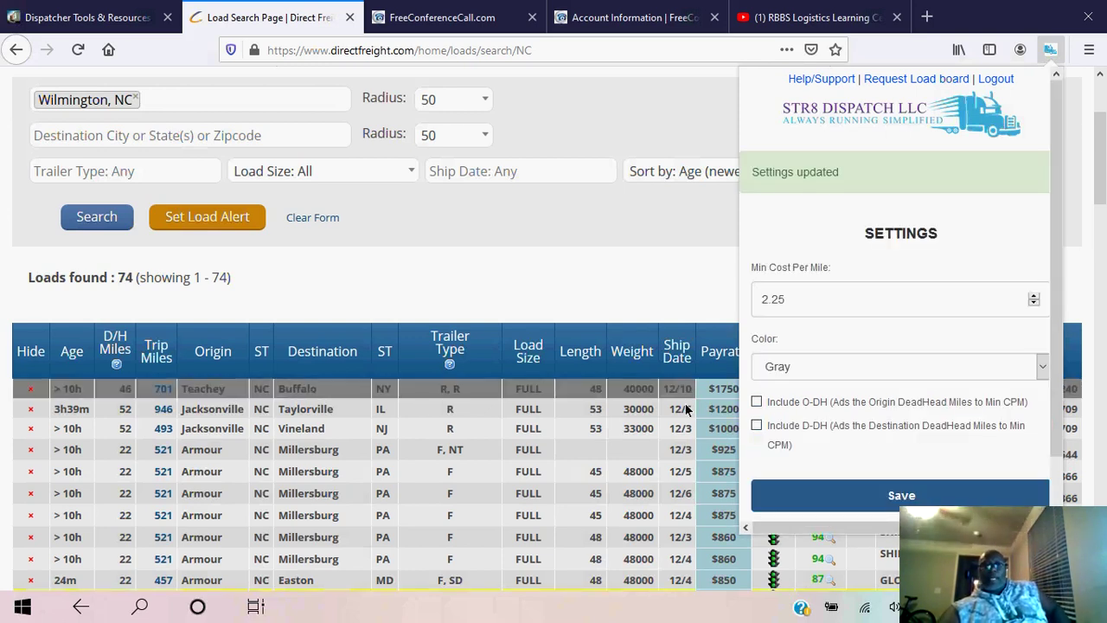
Look through the whole Wilmington load list for rows highlighted at the saved minimum, and close the extension settings
{"action": "scroll", "coordinate": [686, 409], "scroll_direction": "down", "scroll_amount": 2}
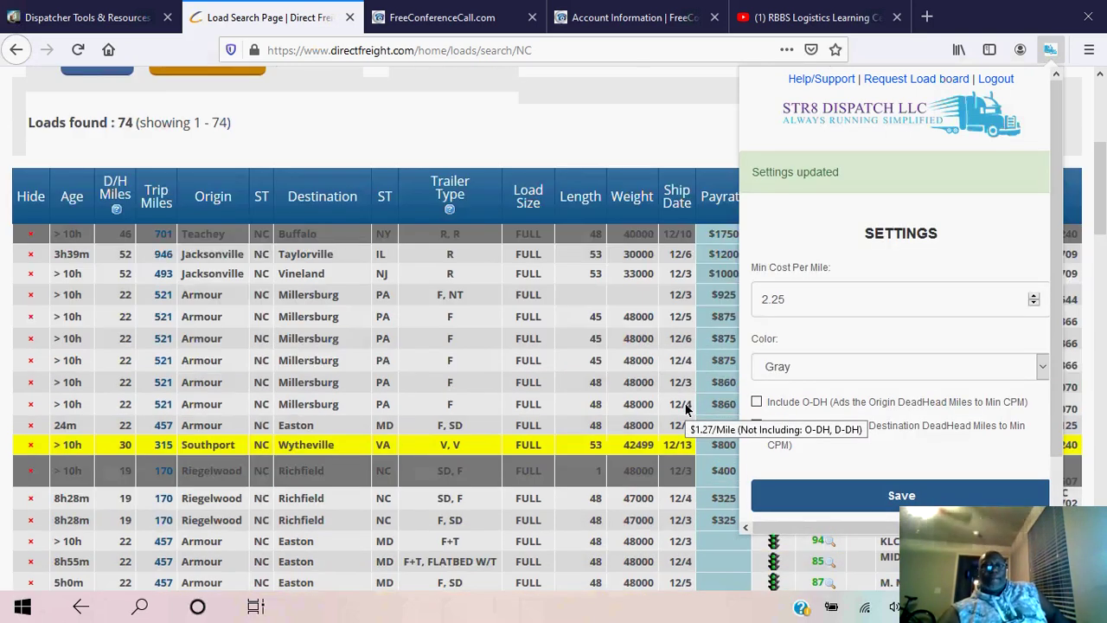
{"action": "scroll", "coordinate": [685, 408], "scroll_direction": "down", "scroll_amount": 5}
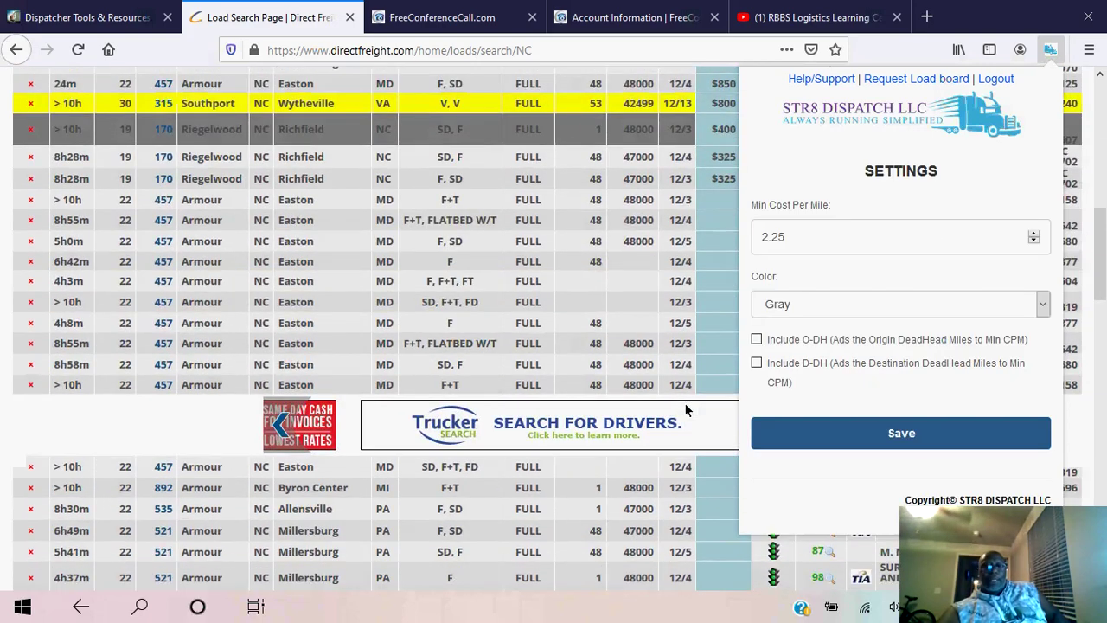
{"action": "scroll", "coordinate": [686, 408], "scroll_direction": "down", "scroll_amount": 1}
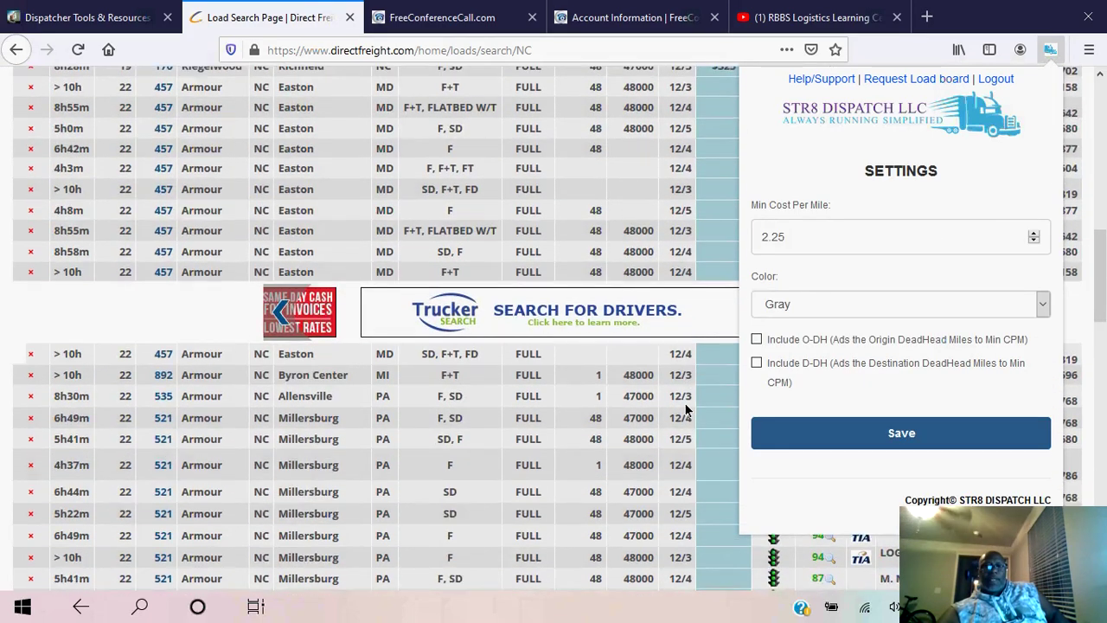
{"action": "scroll", "coordinate": [685, 408], "scroll_direction": "down", "scroll_amount": 10}
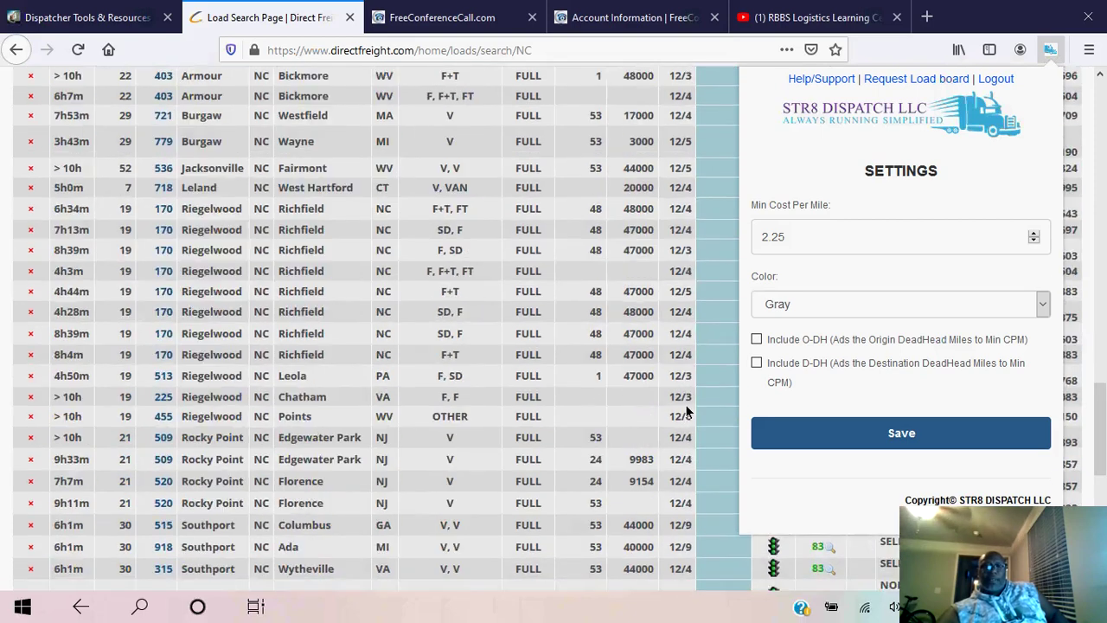
{"action": "scroll", "coordinate": [686, 410], "scroll_direction": "up", "scroll_amount": 1}
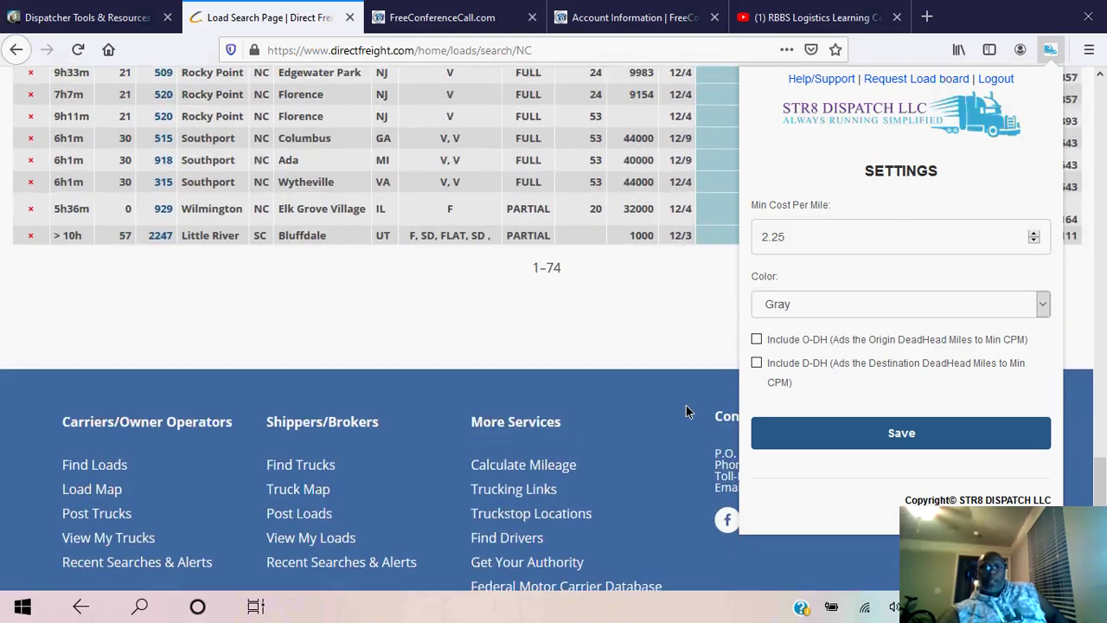
{"action": "scroll", "coordinate": [686, 411], "scroll_direction": "up", "scroll_amount": 15}
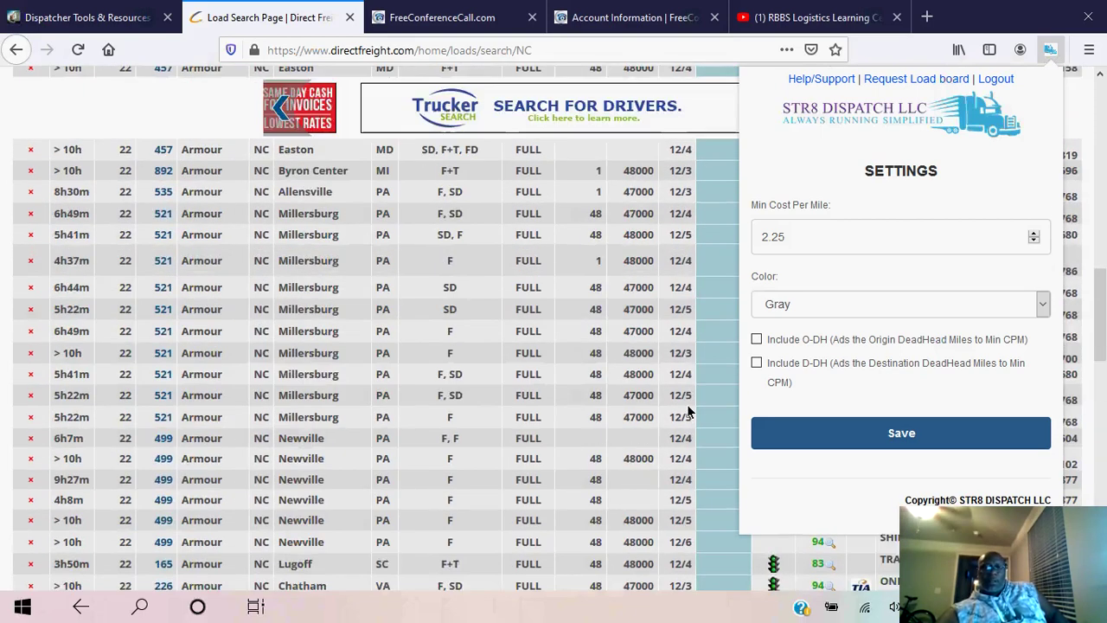
{"action": "scroll", "coordinate": [617, 327], "scroll_direction": "up", "scroll_amount": 1}
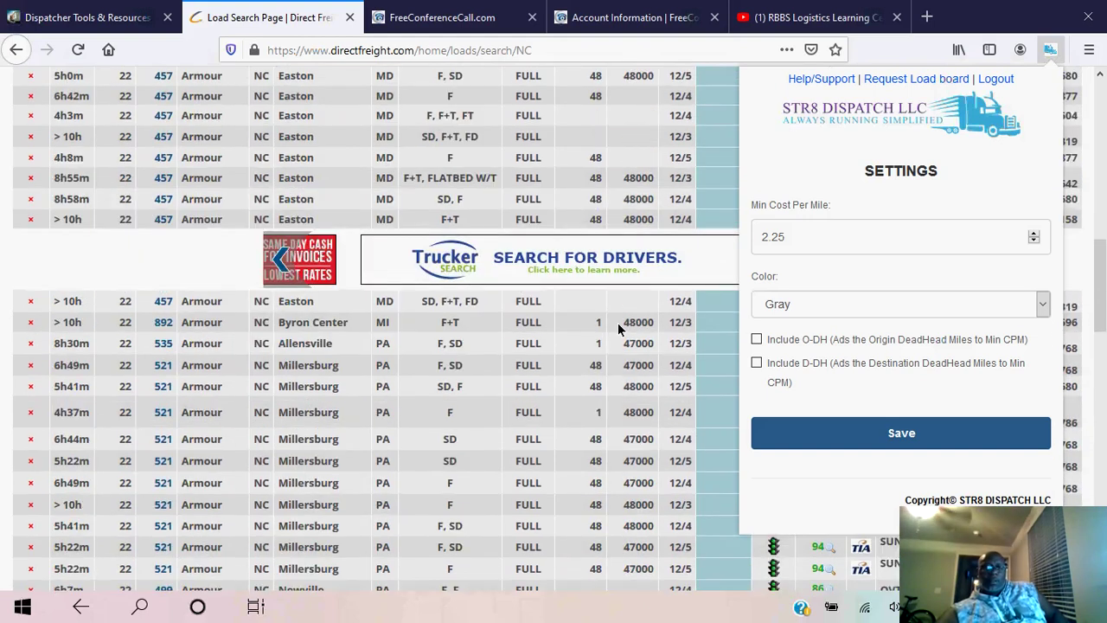
{"action": "scroll", "coordinate": [618, 322], "scroll_direction": "up", "scroll_amount": 6}
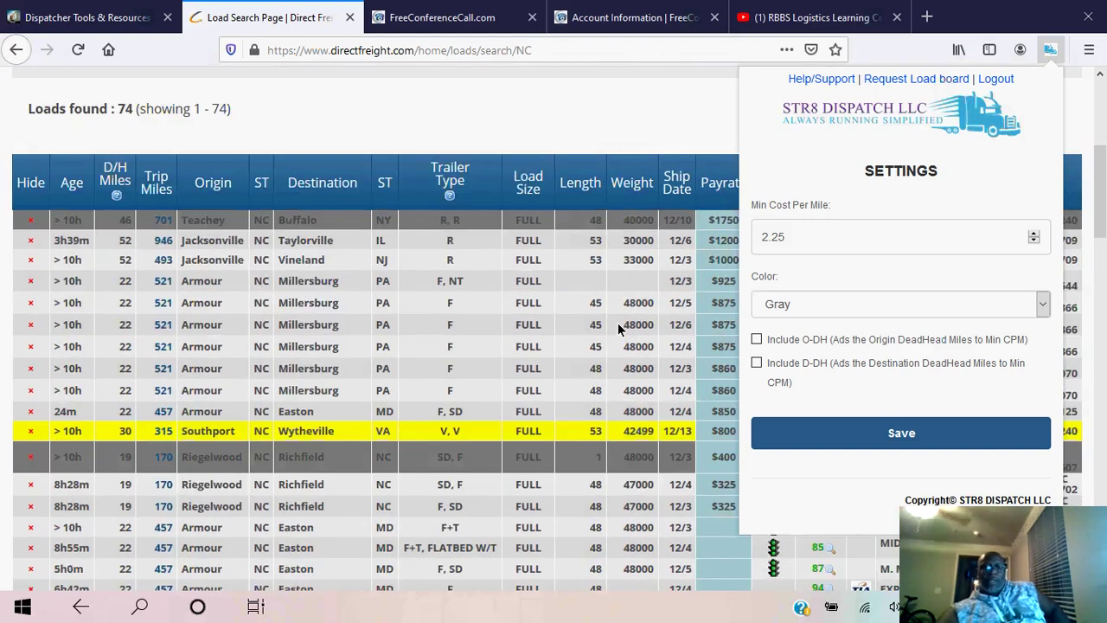
{"action": "scroll", "coordinate": [617, 322], "scroll_direction": "up", "scroll_amount": 1}
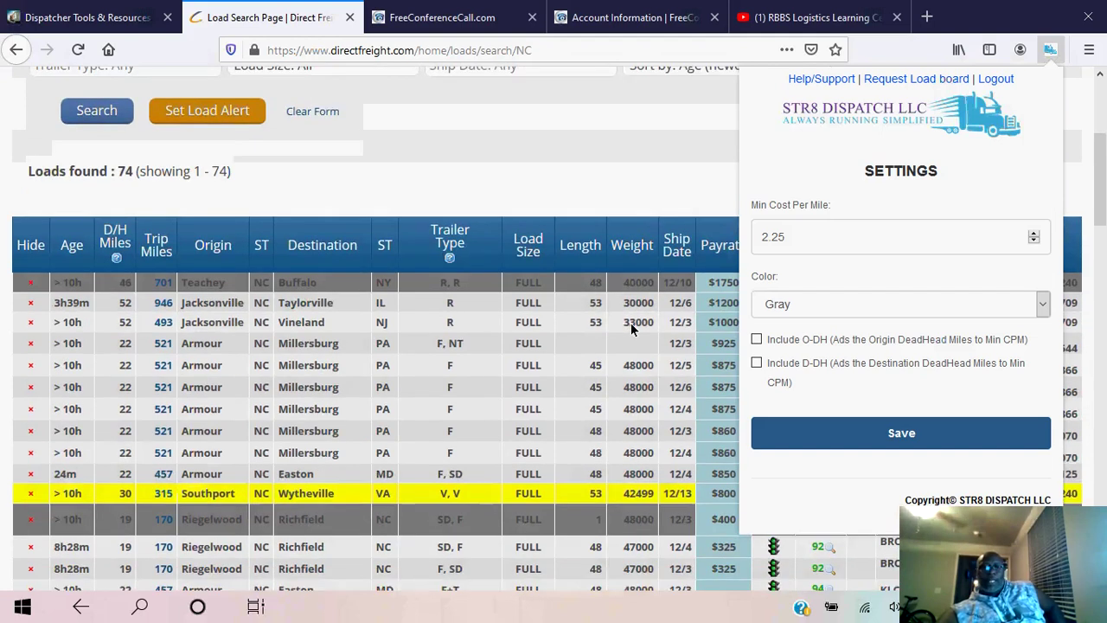
{"action": "scroll", "coordinate": [621, 173], "scroll_direction": "down", "scroll_amount": 1}
{"action": "left_click", "coordinate": [620, 131]}
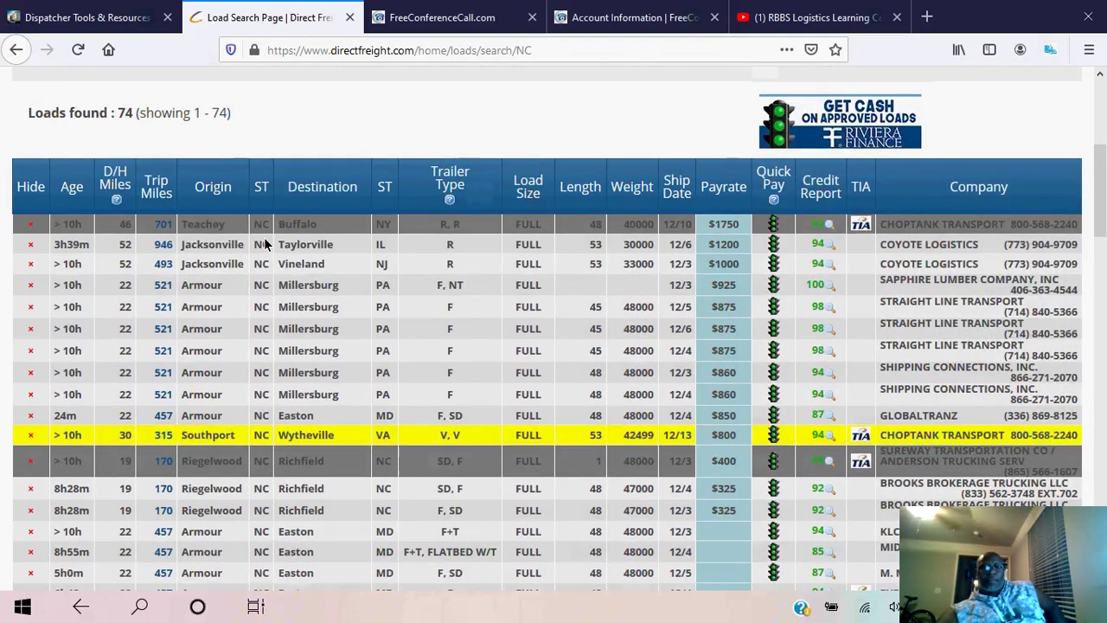
Rerun the Wilmington load search and look through the newest-first results for highlighted loads
{"action": "scroll", "coordinate": [266, 244], "scroll_direction": "up", "scroll_amount": 1}
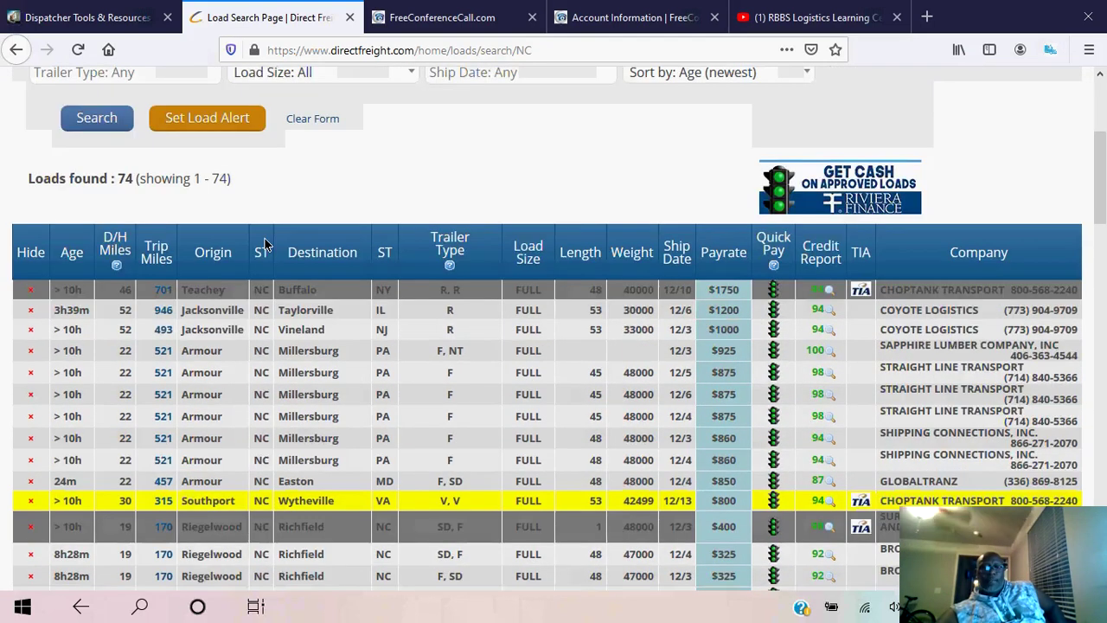
{"action": "scroll", "coordinate": [266, 245], "scroll_direction": "up", "scroll_amount": 3}
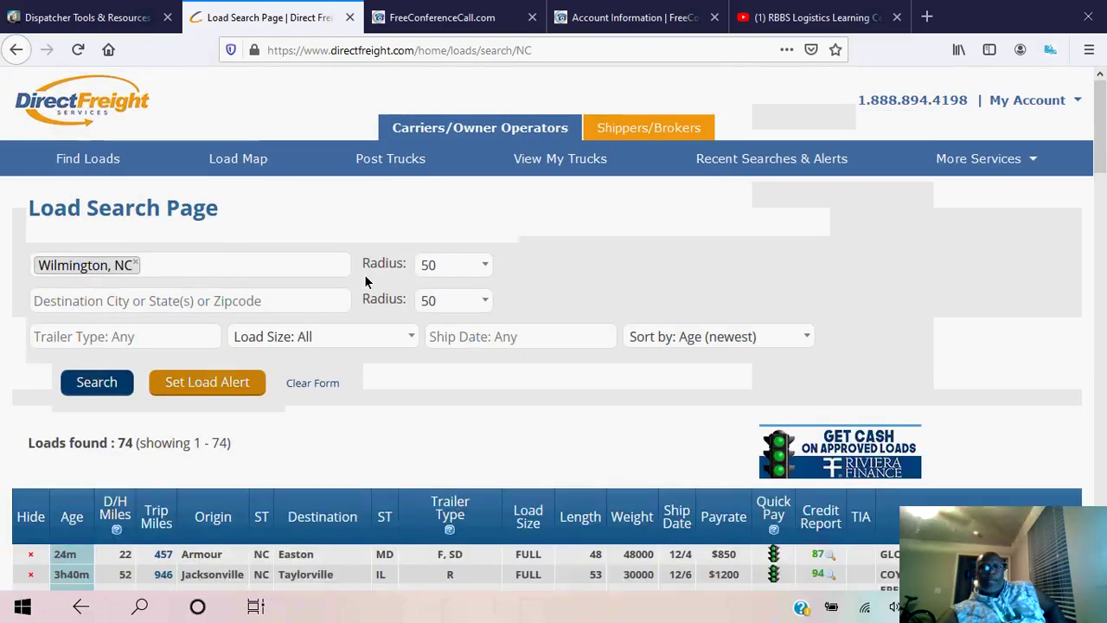
{"action": "scroll", "coordinate": [365, 282], "scroll_direction": "down", "scroll_amount": 5}
{"action": "scroll", "coordinate": [365, 282], "scroll_direction": "down", "scroll_amount": 2}
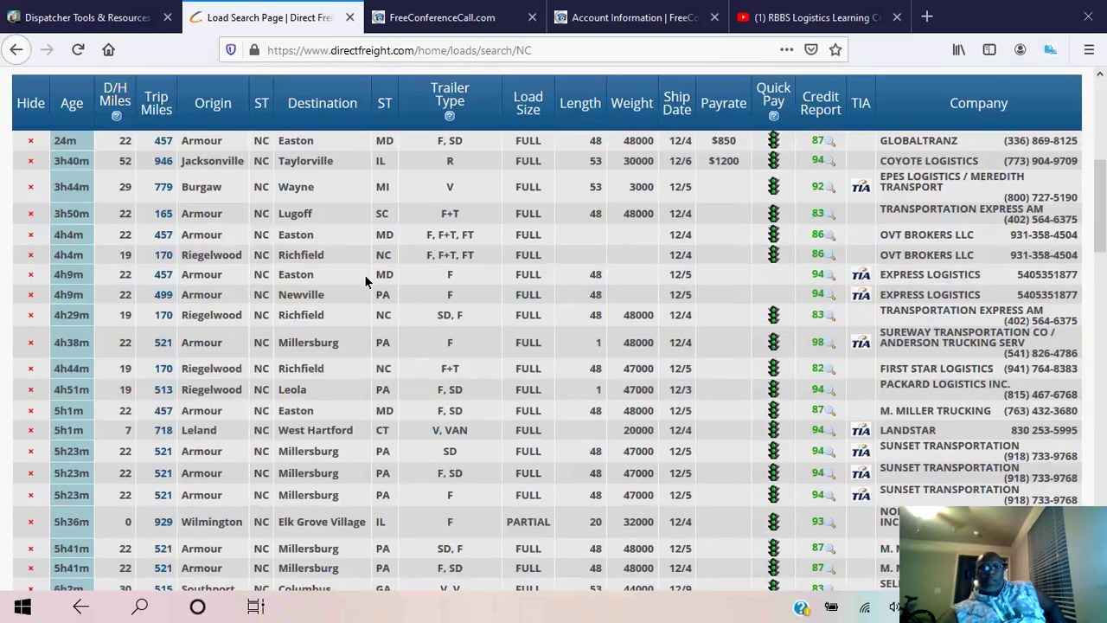
{"action": "scroll", "coordinate": [365, 282], "scroll_direction": "up", "scroll_amount": 4}
{"action": "scroll", "coordinate": [365, 282], "scroll_direction": "down", "scroll_amount": 20}
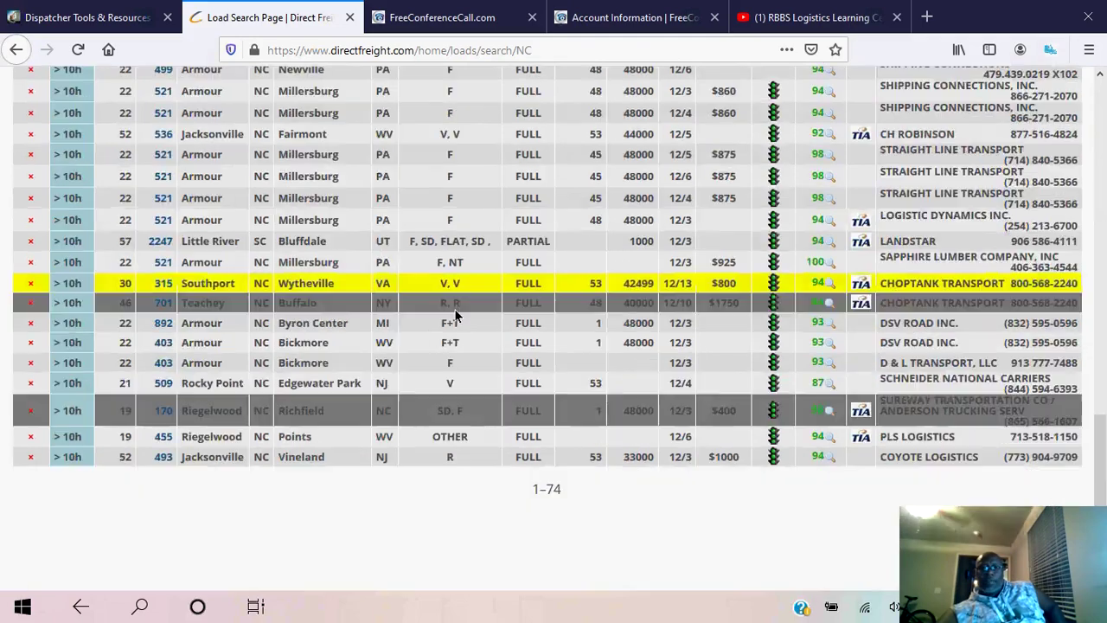
{"action": "scroll", "coordinate": [452, 305], "scroll_direction": "up", "scroll_amount": 20}
{"action": "scroll", "coordinate": [454, 313], "scroll_direction": "down", "scroll_amount": 8}
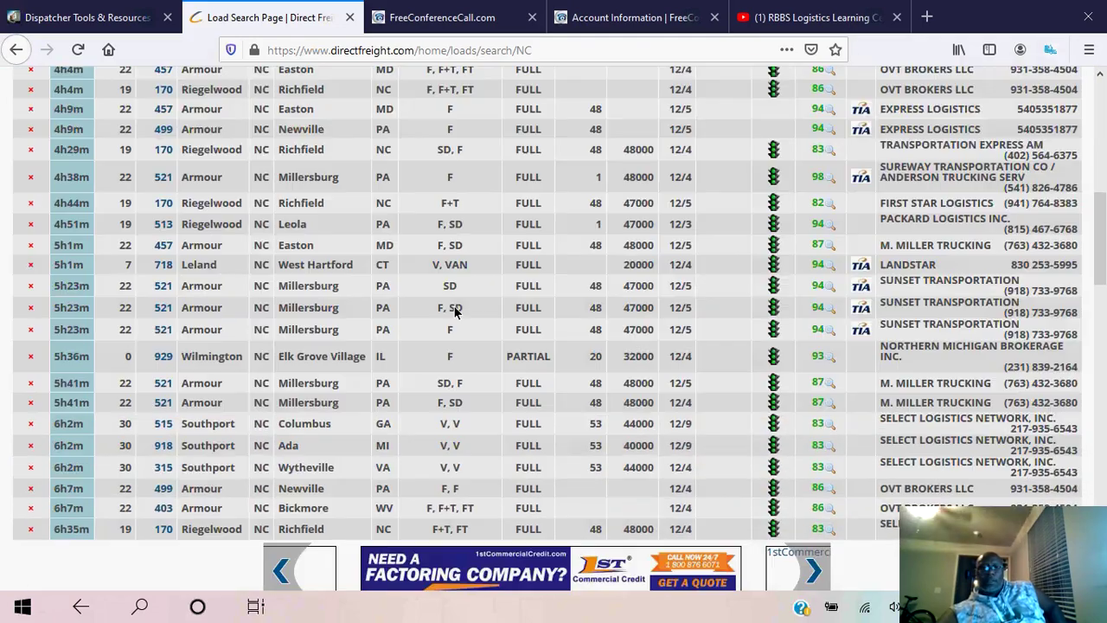
Sort the Wilmington loads by payrate and check the rate per mile of the highlighted Riegelwood to Richfield load
{"action": "scroll", "coordinate": [620, 323], "scroll_direction": "down", "scroll_amount": 9}
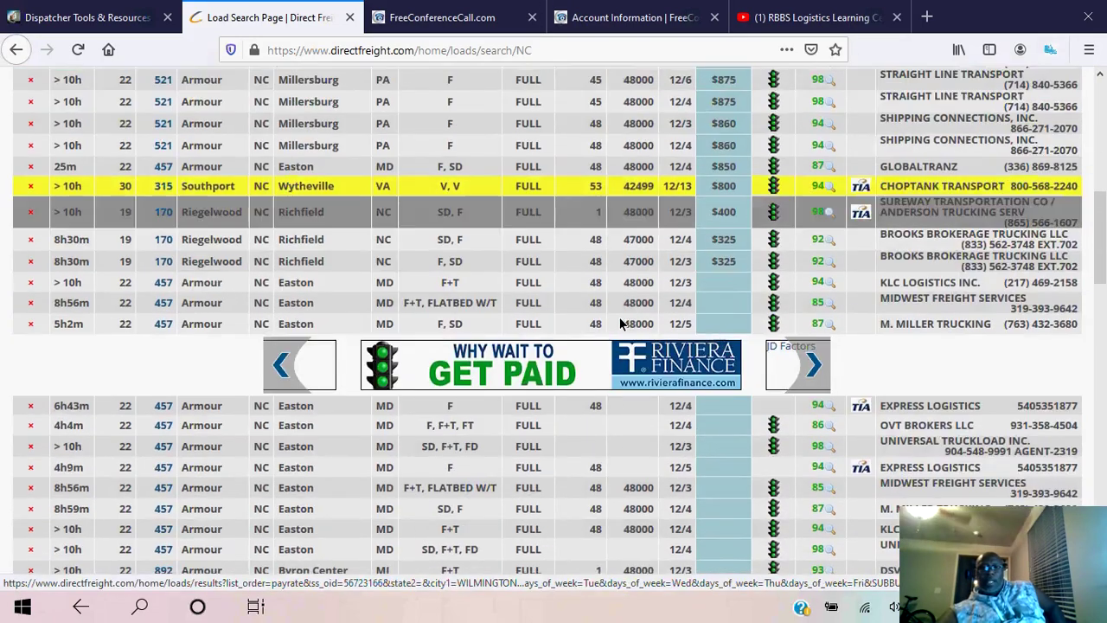
{"action": "scroll", "coordinate": [620, 323], "scroll_direction": "down", "scroll_amount": 3}
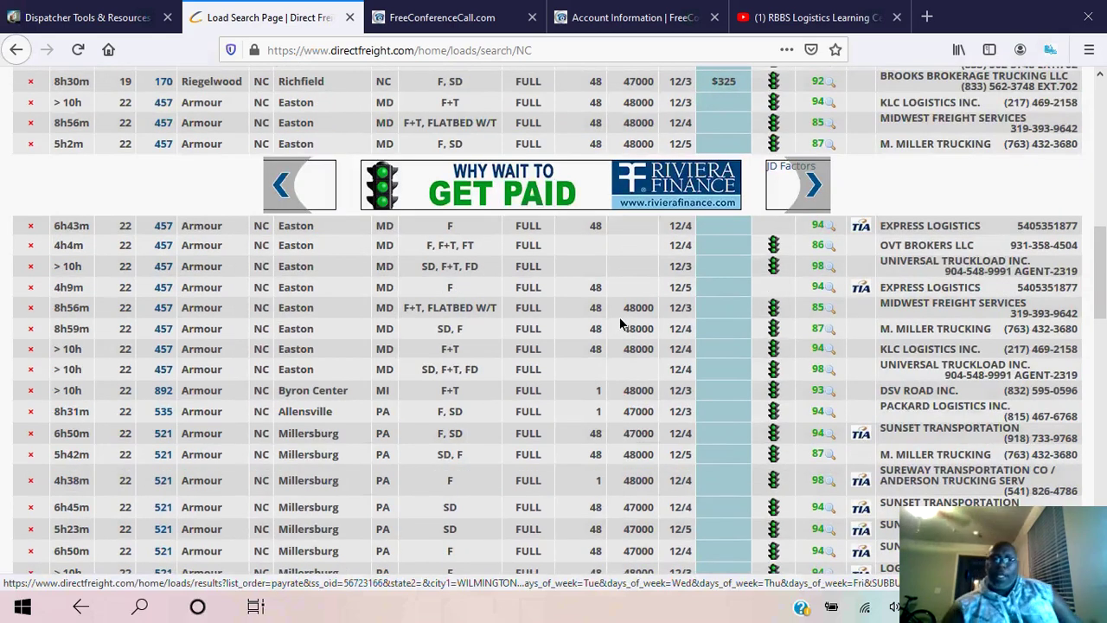
{"action": "scroll", "coordinate": [620, 323], "scroll_direction": "down", "scroll_amount": 3}
{"action": "scroll", "coordinate": [606, 294], "scroll_direction": "up", "scroll_amount": 7}
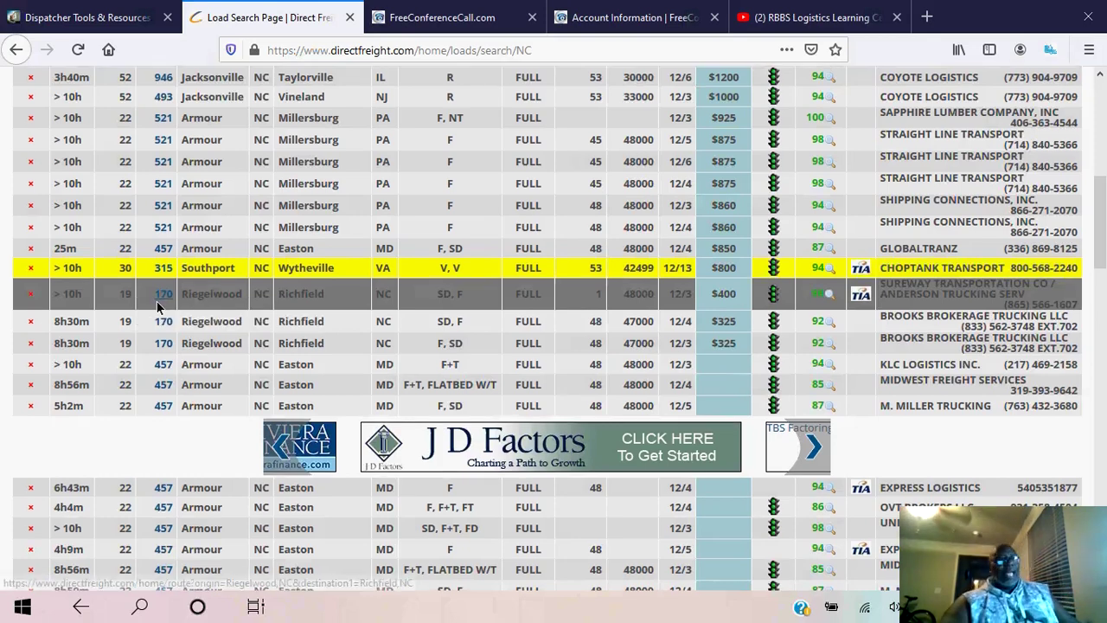
{"action": "scroll", "coordinate": [157, 307], "scroll_direction": "down", "scroll_amount": 3}
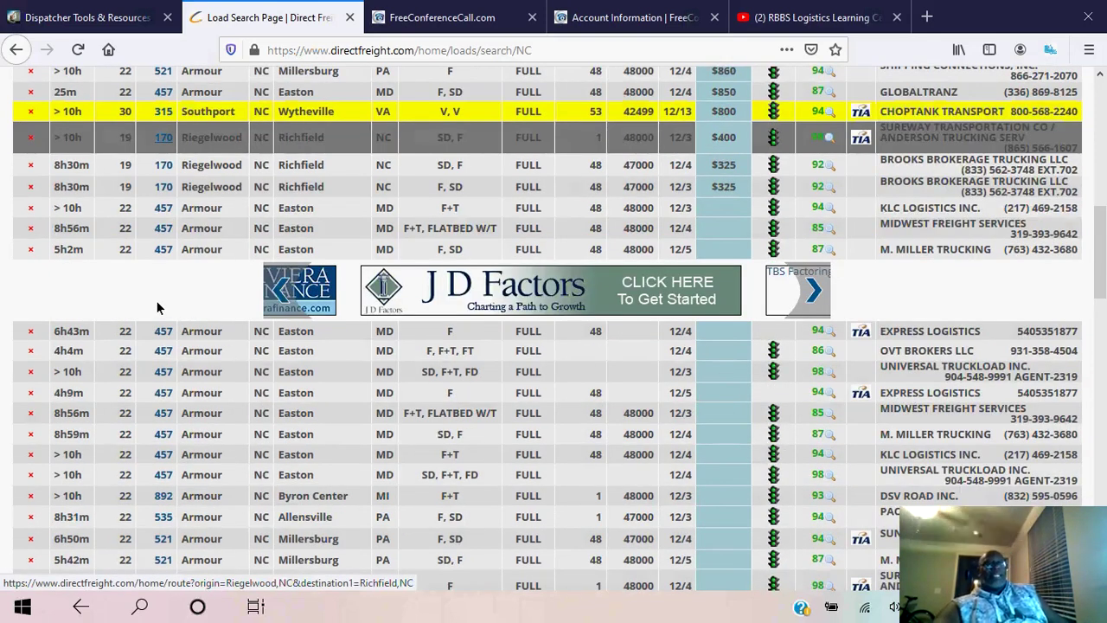
{"action": "scroll", "coordinate": [157, 307], "scroll_direction": "down", "scroll_amount": 2}
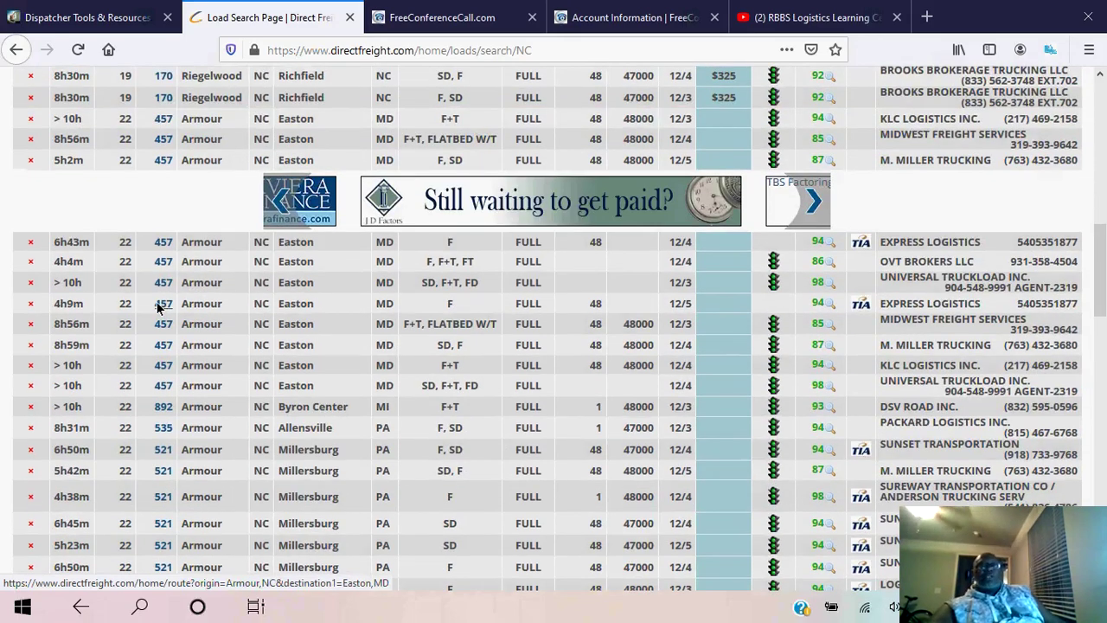
{"action": "scroll", "coordinate": [157, 307], "scroll_direction": "up", "scroll_amount": 4}
{"action": "scroll", "coordinate": [354, 127], "scroll_direction": "down", "scroll_amount": 3}
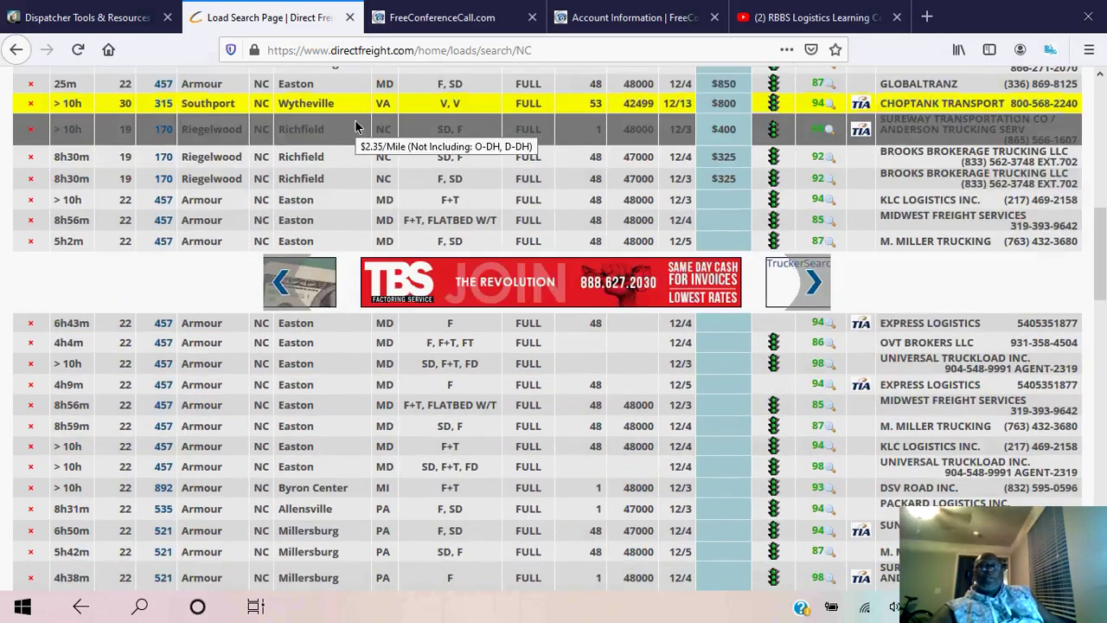
Examine the entire payrate-sorted Wilmington list, comparing the highlighted loads with those that have no payrate
{"action": "scroll", "coordinate": [370, 161], "scroll_direction": "down", "scroll_amount": 10}
{"action": "scroll", "coordinate": [368, 165], "scroll_direction": "down", "scroll_amount": 8}
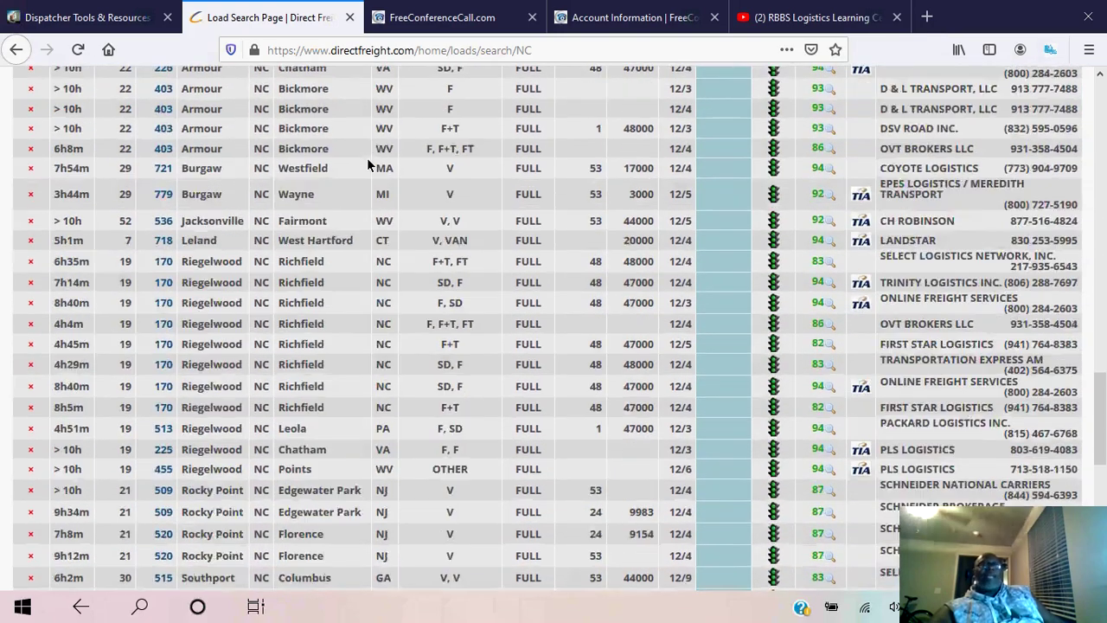
{"action": "scroll", "coordinate": [369, 164], "scroll_direction": "down", "scroll_amount": 9}
{"action": "scroll", "coordinate": [371, 165], "scroll_direction": "up", "scroll_amount": 20}
{"action": "scroll", "coordinate": [449, 197], "scroll_direction": "up", "scroll_amount": 8}
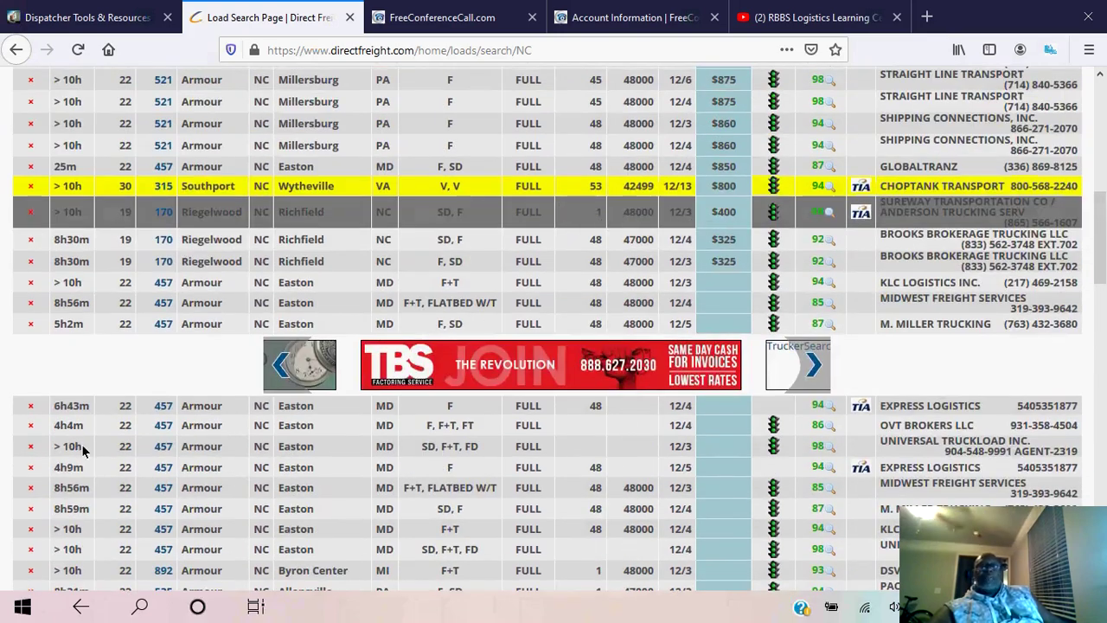
{"action": "scroll", "coordinate": [299, 410], "scroll_direction": "up", "scroll_amount": 3}
{"action": "scroll", "coordinate": [300, 410], "scroll_direction": "up", "scroll_amount": 6}
{"action": "scroll", "coordinate": [300, 410], "scroll_direction": "down", "scroll_amount": 4}
{"action": "scroll", "coordinate": [301, 410], "scroll_direction": "up", "scroll_amount": 5}
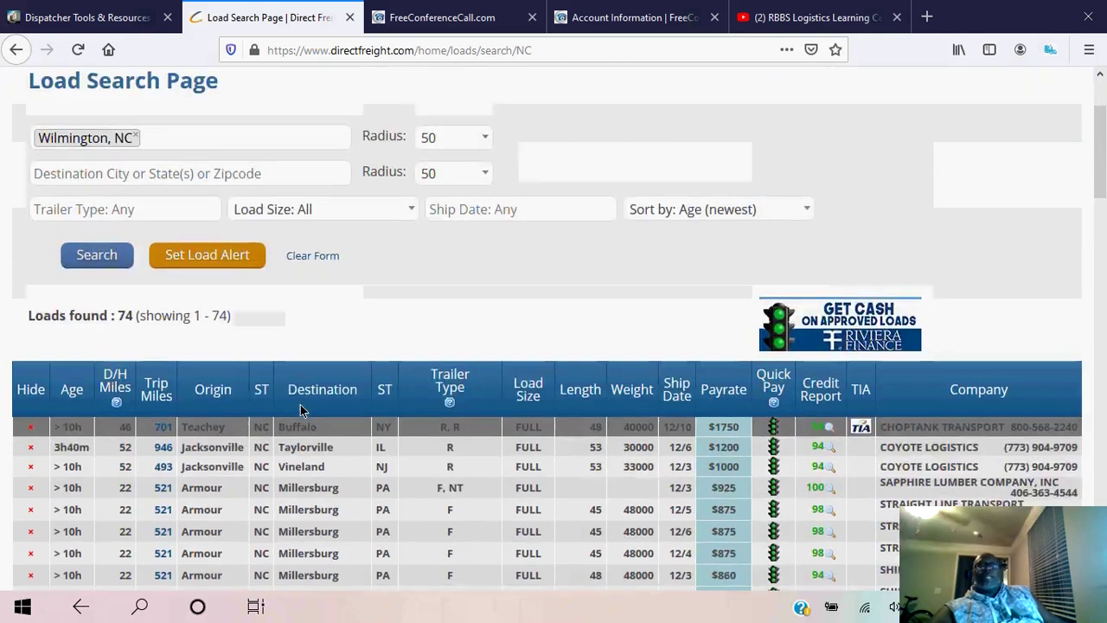
{"action": "scroll", "coordinate": [301, 407], "scroll_direction": "down", "scroll_amount": 7}
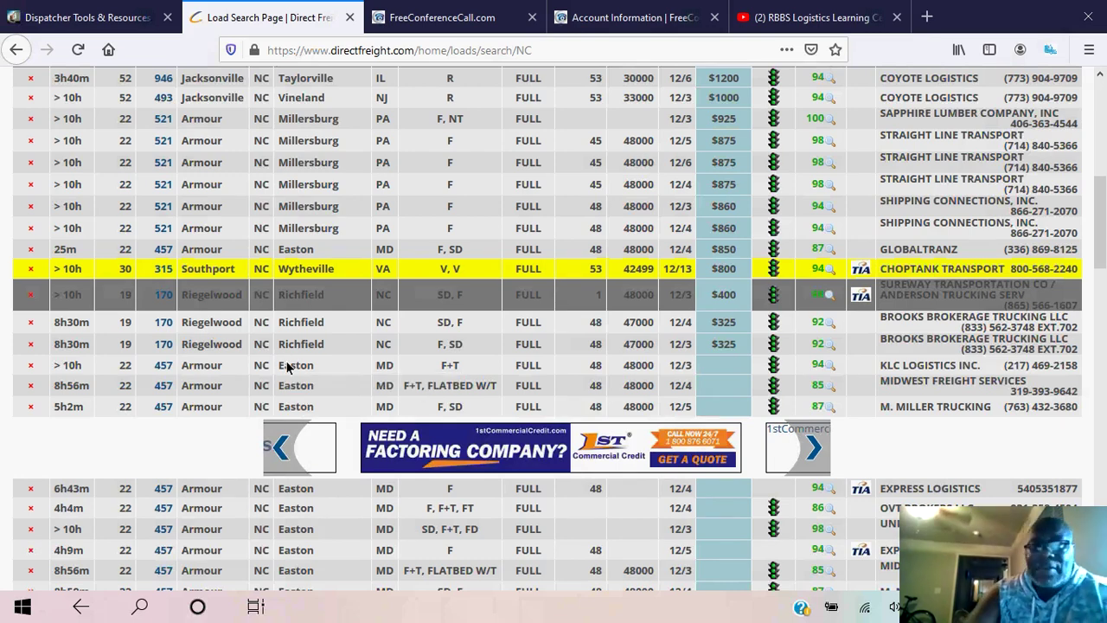
Replace the Wilmington, NC origin with OH and run the load search
{"action": "scroll", "coordinate": [288, 367], "scroll_direction": "up", "scroll_amount": 5}
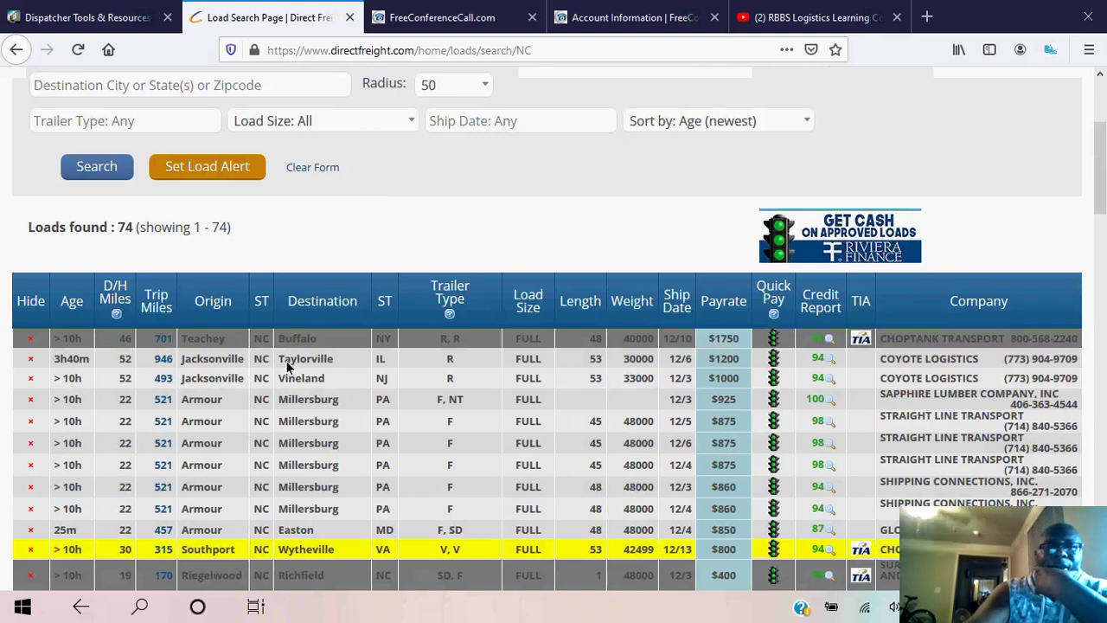
{"action": "scroll", "coordinate": [288, 367], "scroll_direction": "up", "scroll_amount": 1}
{"action": "scroll", "coordinate": [292, 363], "scroll_direction": "up", "scroll_amount": 3}
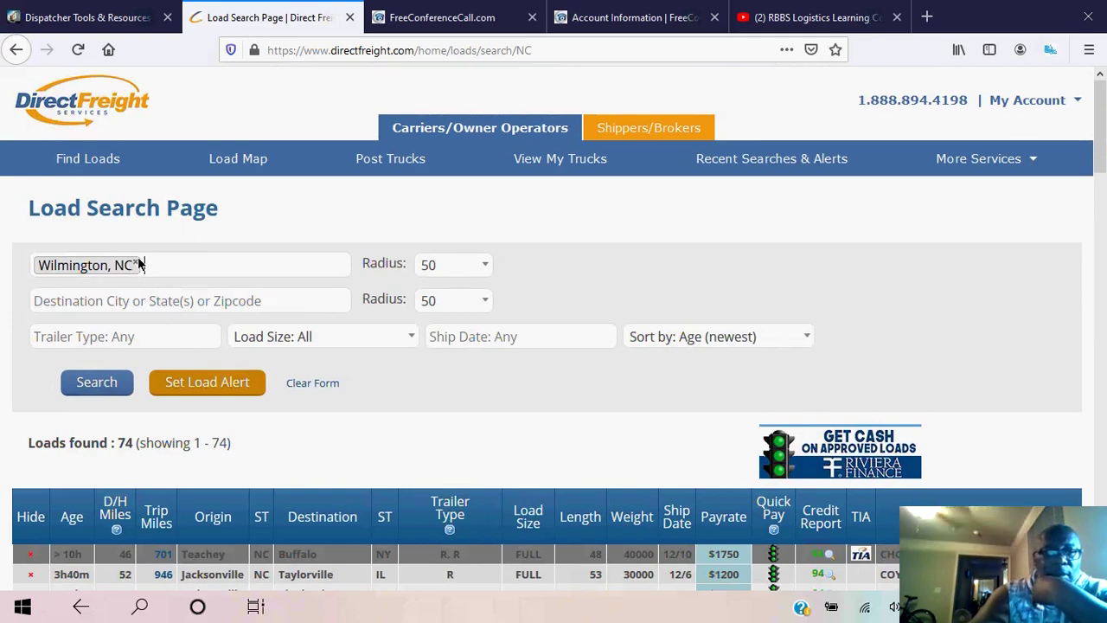
{"action": "left_click", "coordinate": [139, 265]}
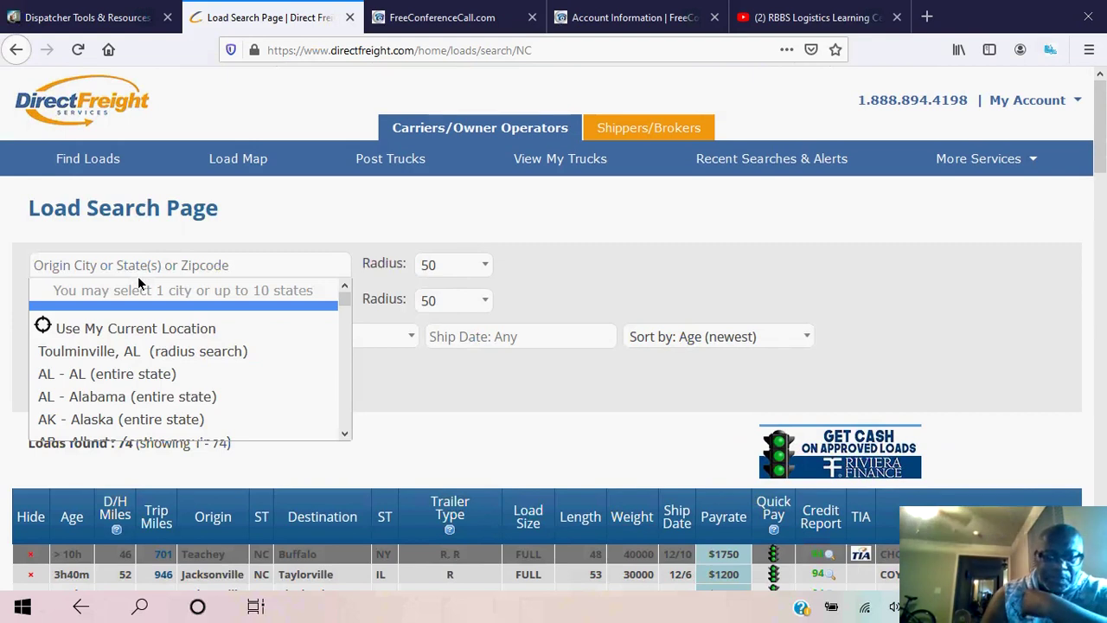
{"action": "type", "text": "o"}
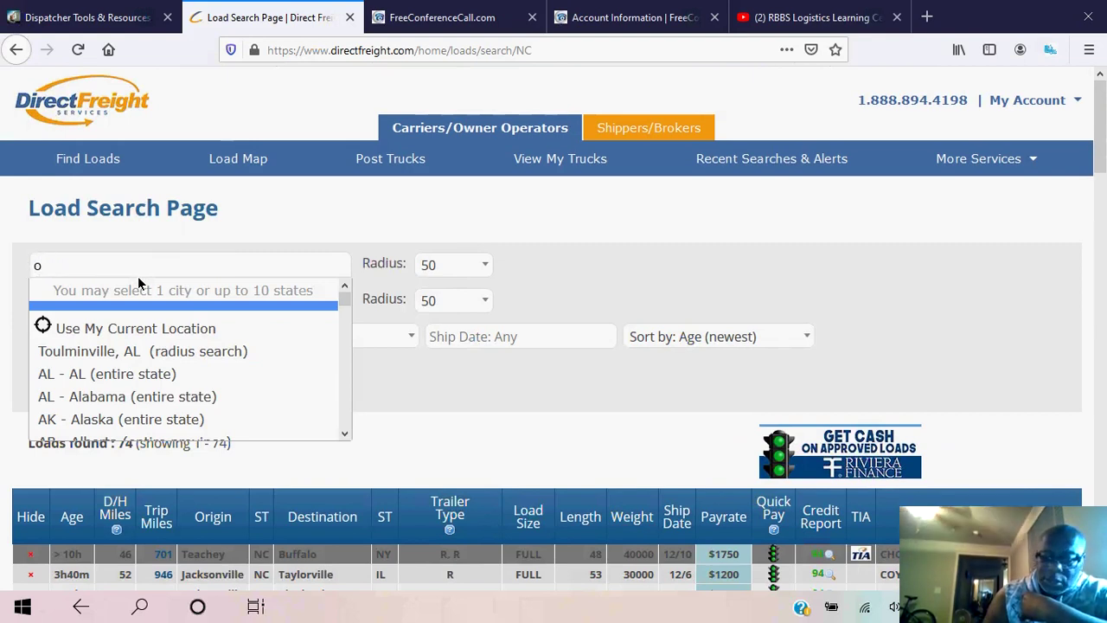
{"action": "left_click", "coordinate": [118, 394]}
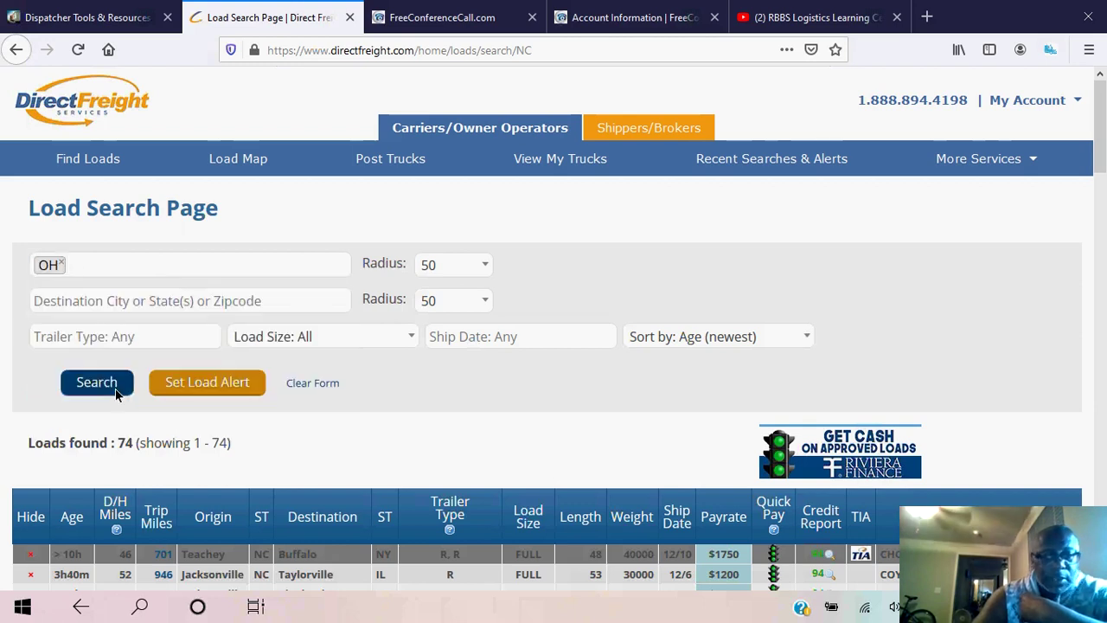
Run the load search for the whole state of Ohio and look over the first results
{"action": "left_click", "coordinate": [101, 386]}
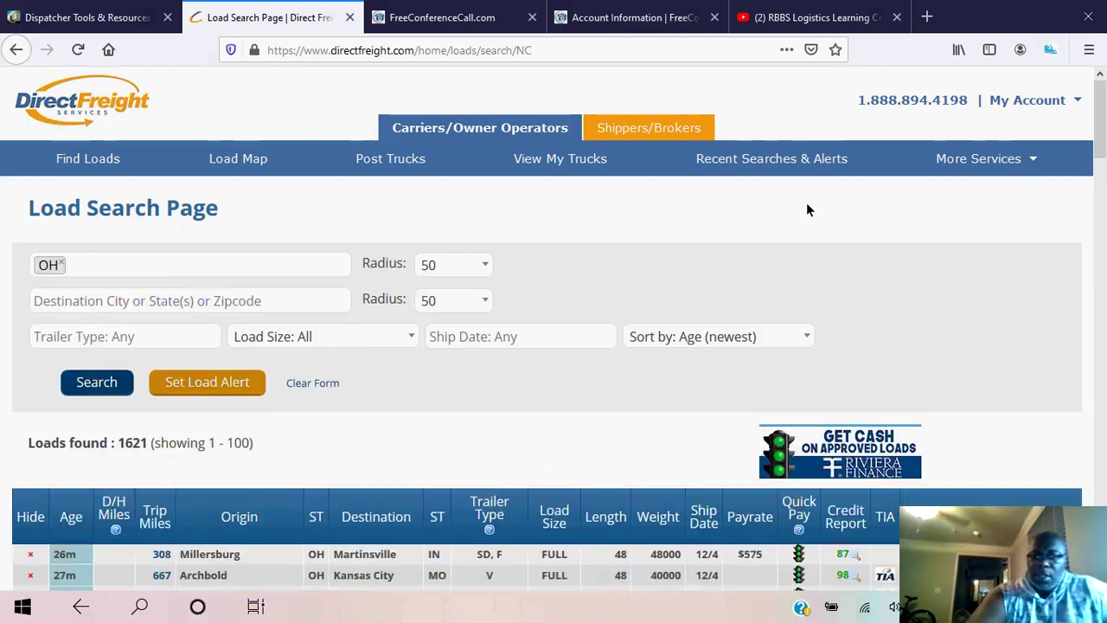
{"action": "scroll", "coordinate": [806, 207], "scroll_direction": "down", "scroll_amount": 2}
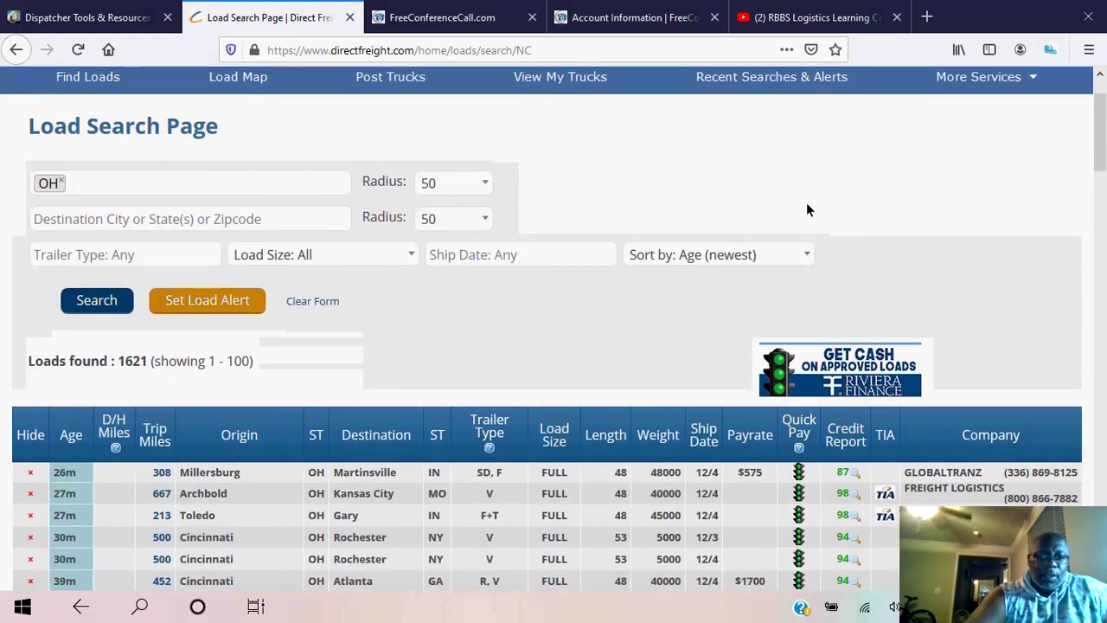
{"action": "scroll", "coordinate": [807, 207], "scroll_direction": "up", "scroll_amount": 2}
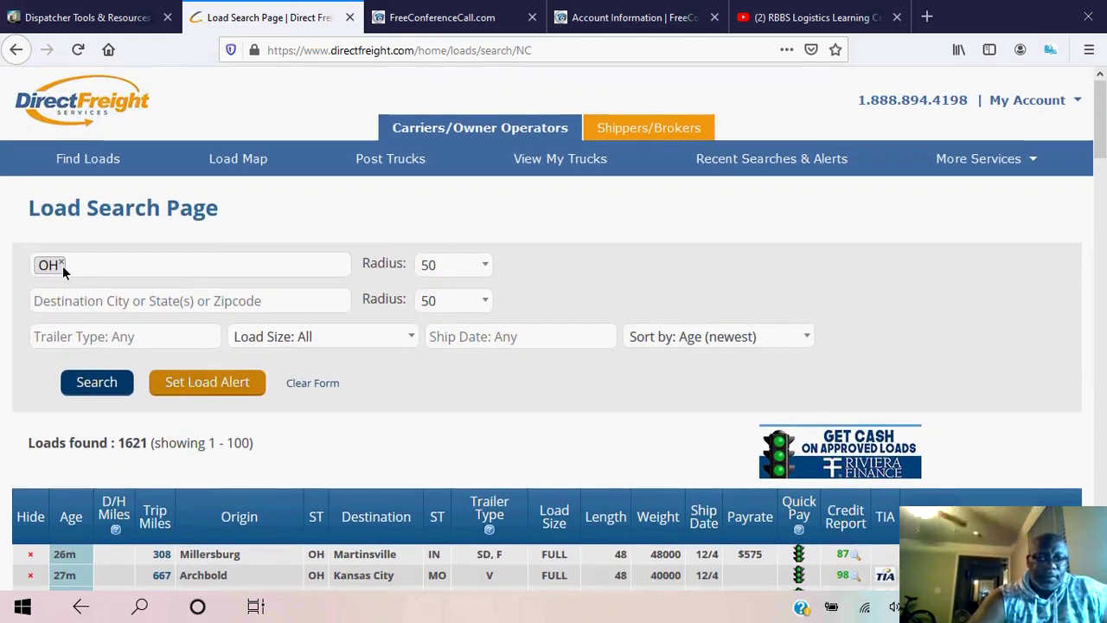
Replace the OH origin with the Toledo, OH radius search
{"action": "left_click", "coordinate": [62, 264]}
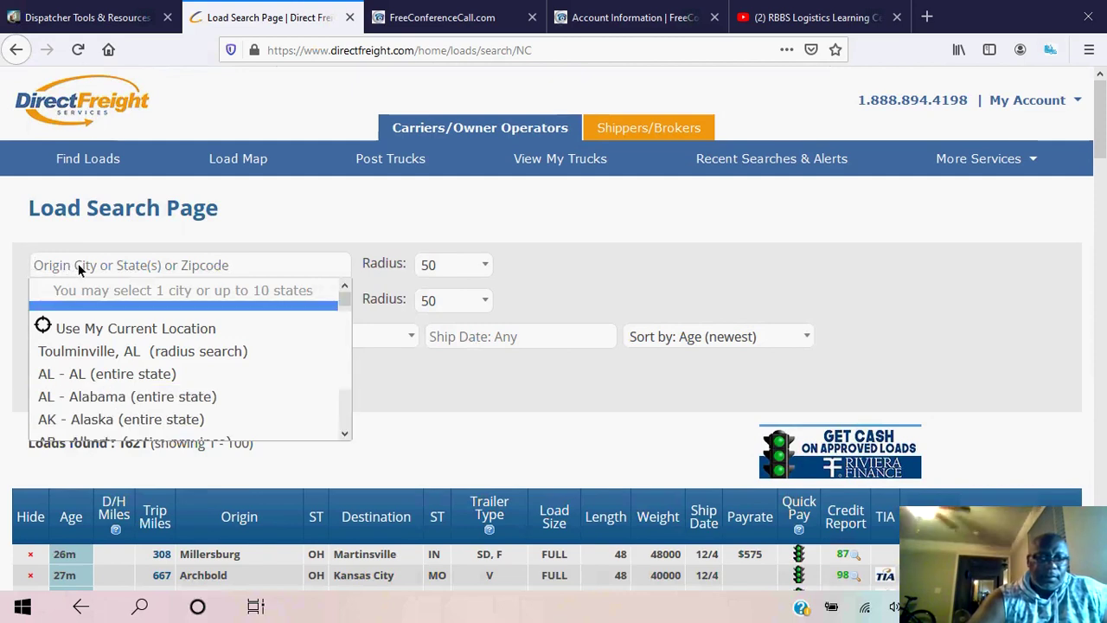
{"action": "type", "text": "t"}
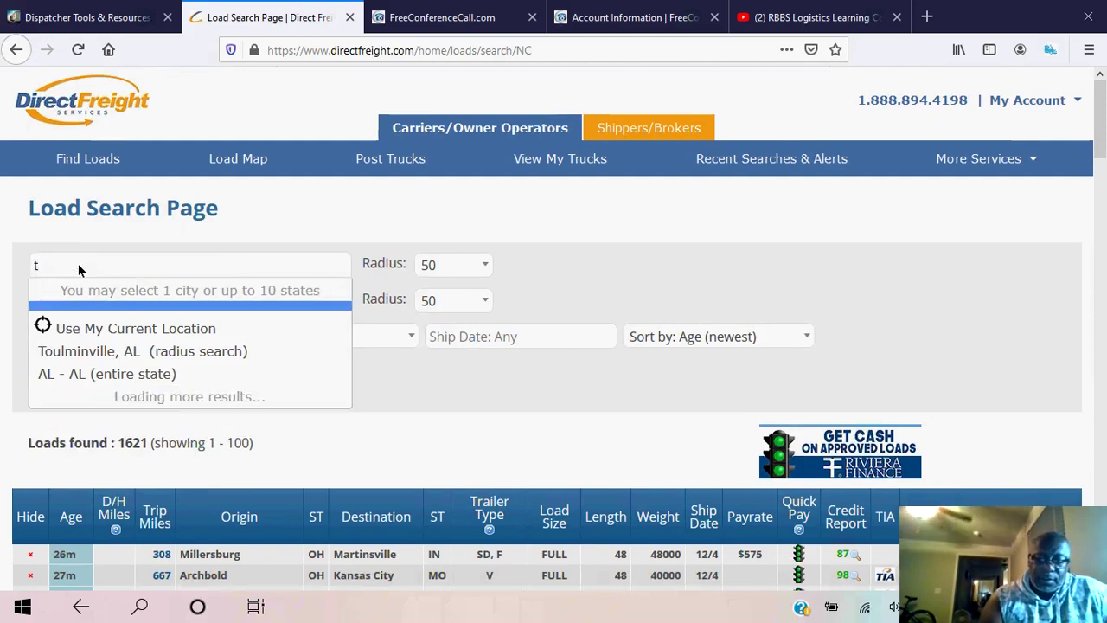
{"action": "type", "text": "o"}
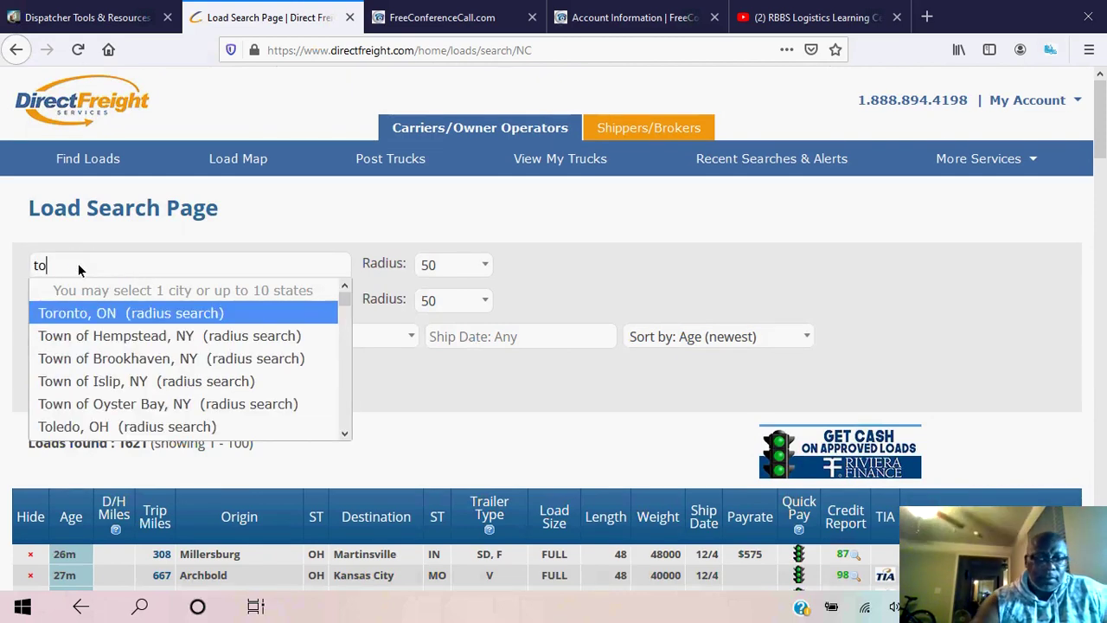
{"action": "scroll", "coordinate": [89, 366], "scroll_direction": "down", "scroll_amount": 2}
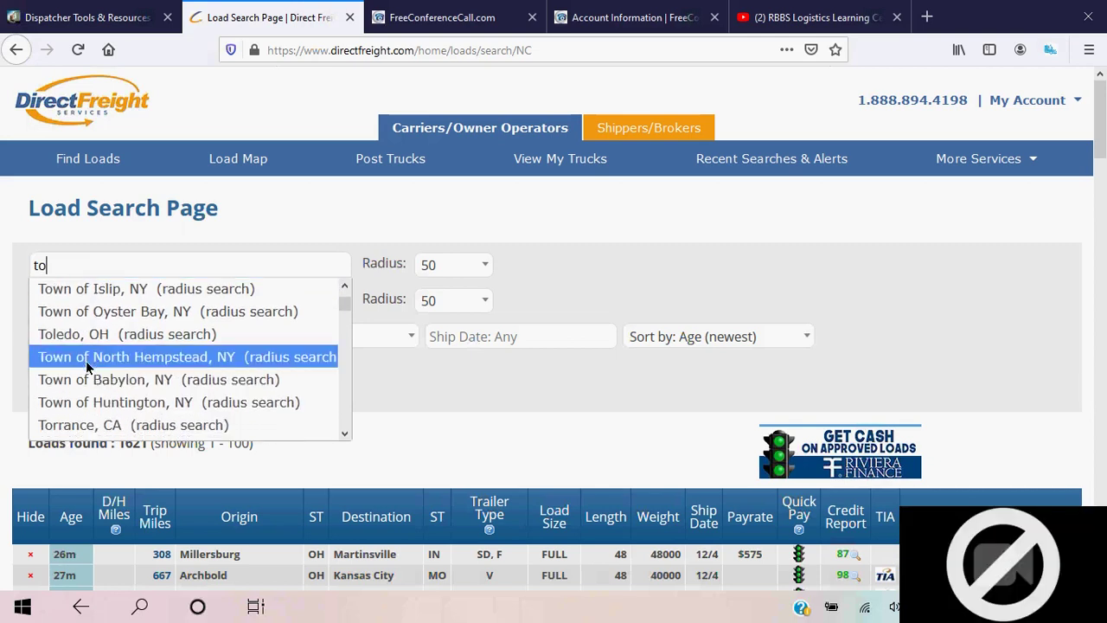
{"action": "left_click", "coordinate": [66, 334]}
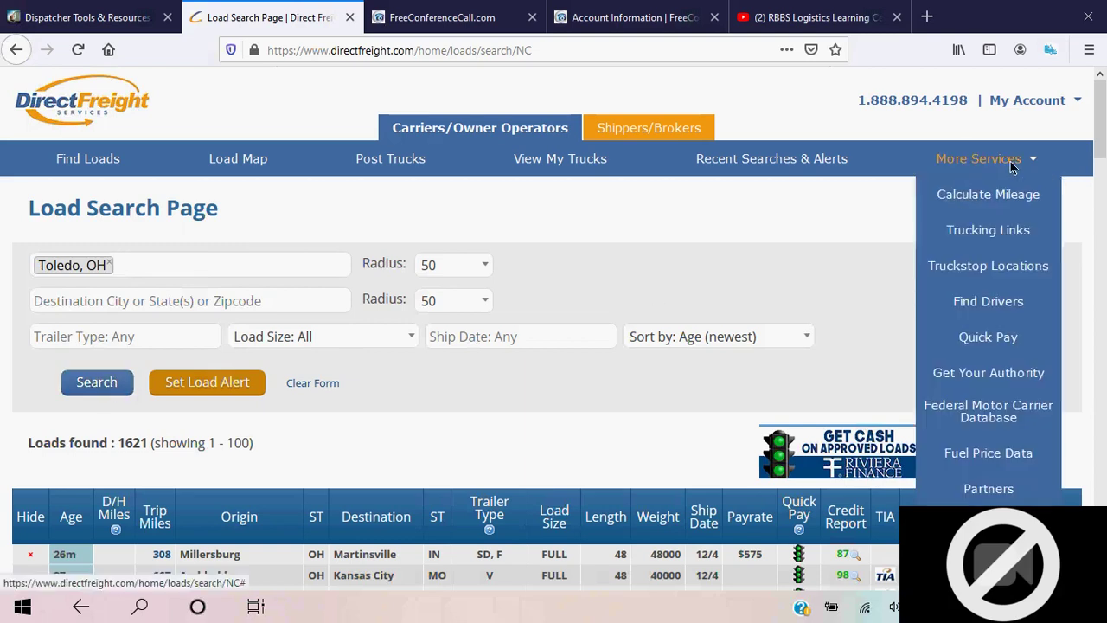
Check the STR8 Dispatch minimum cost per mile and color settings, and run the Toledo load search
{"action": "mouse_move", "coordinate": [932, 183]}
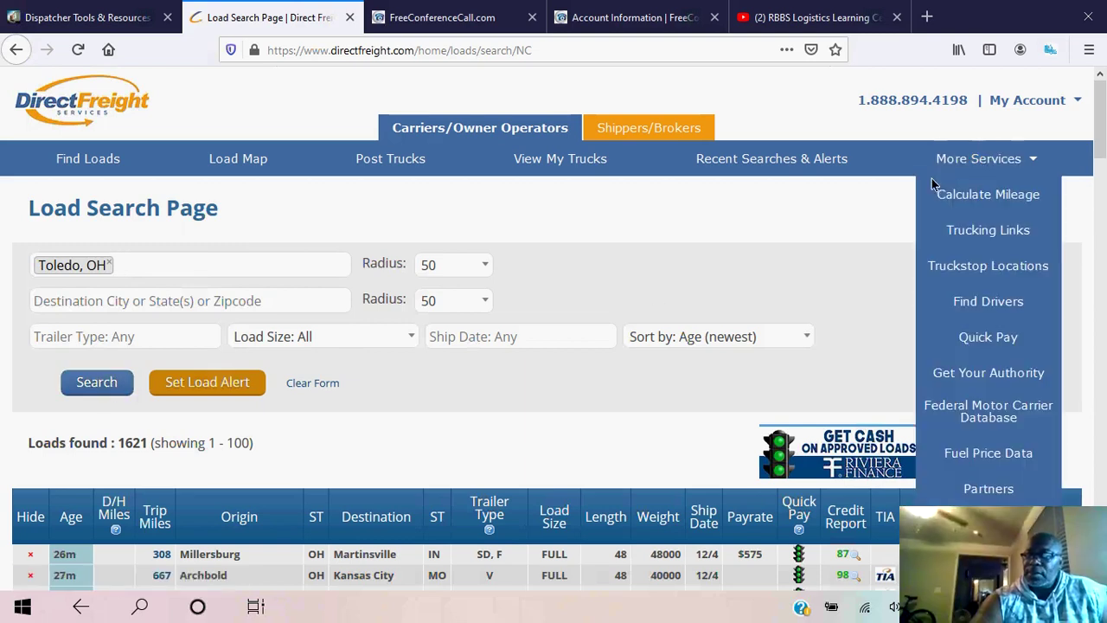
{"action": "left_click", "coordinate": [1050, 50]}
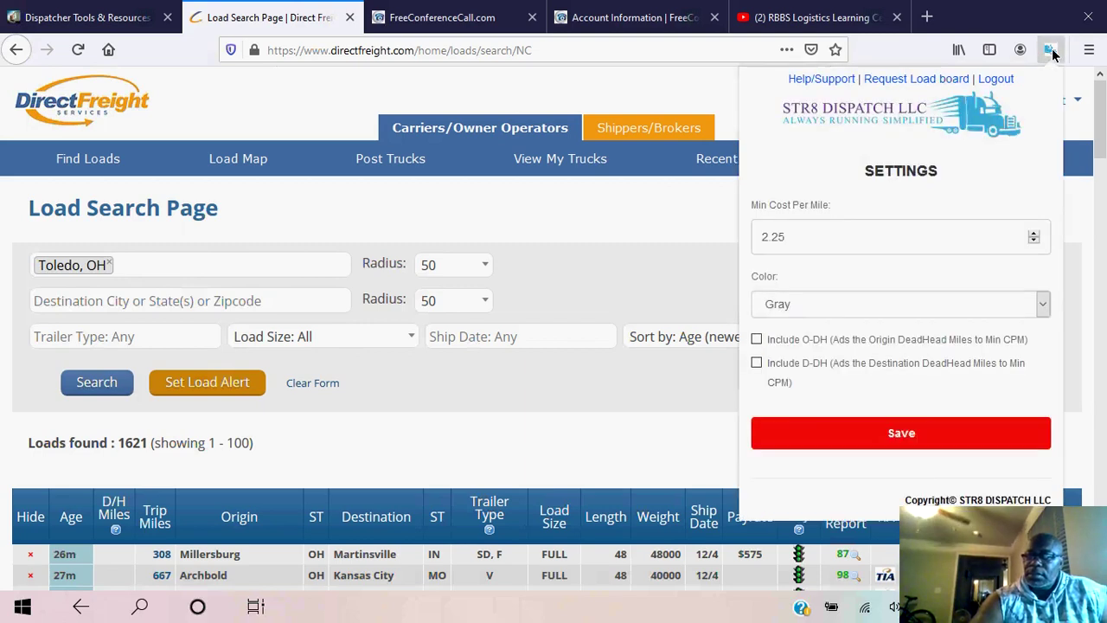
{"action": "left_click", "coordinate": [96, 386]}
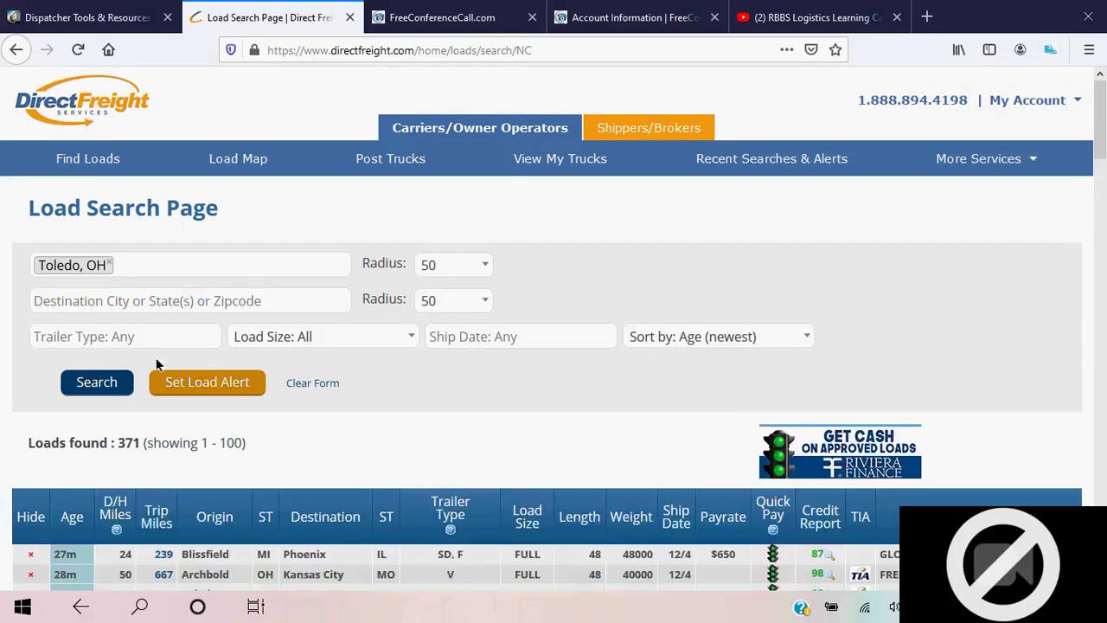
Examine the newest-first Toledo results for highlighted loads, checking the rate per mile of the Blissfield to Plymouth load
{"action": "scroll", "coordinate": [502, 294], "scroll_direction": "down", "scroll_amount": 1}
{"action": "scroll", "coordinate": [501, 296], "scroll_direction": "down", "scroll_amount": 10}
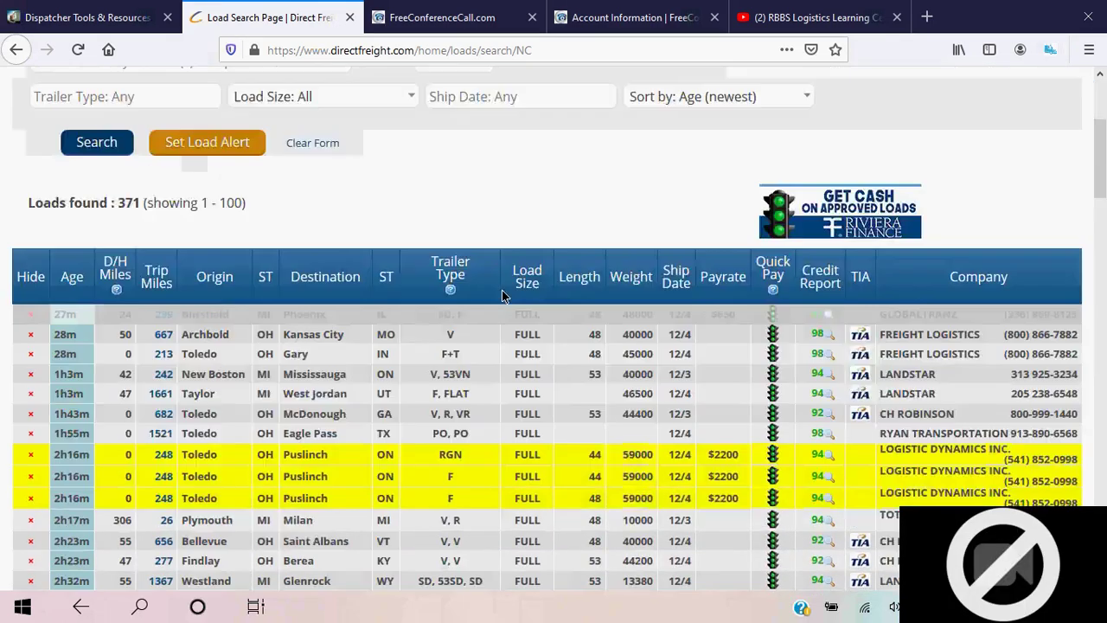
{"action": "scroll", "coordinate": [503, 296], "scroll_direction": "down", "scroll_amount": 10}
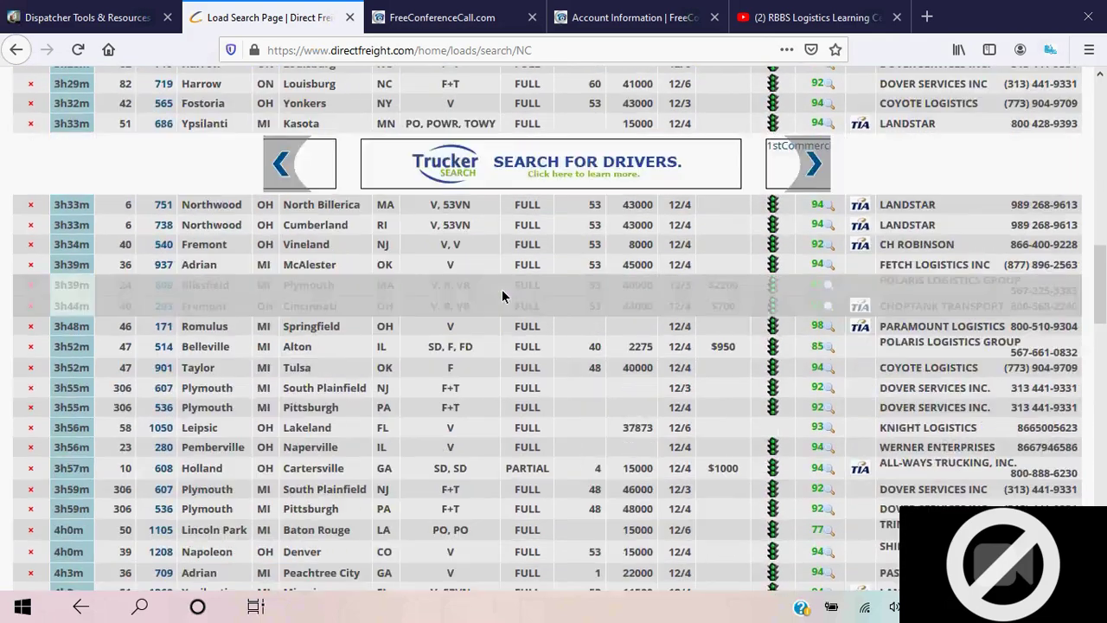
{"action": "scroll", "coordinate": [512, 296], "scroll_direction": "down", "scroll_amount": 6}
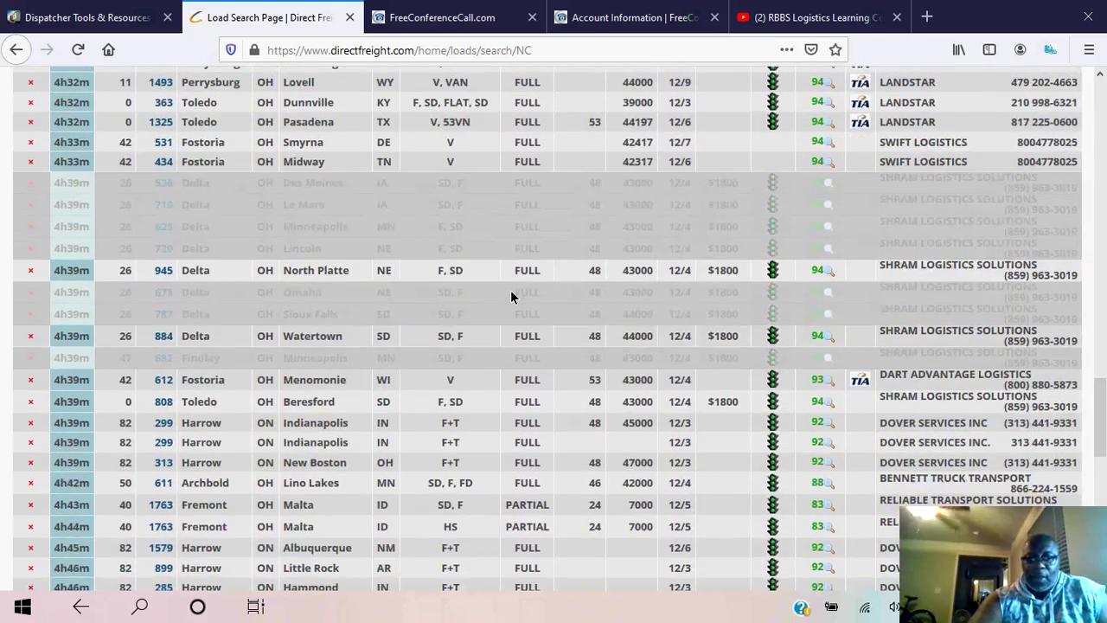
{"action": "scroll", "coordinate": [546, 154], "scroll_direction": "up", "scroll_amount": 4}
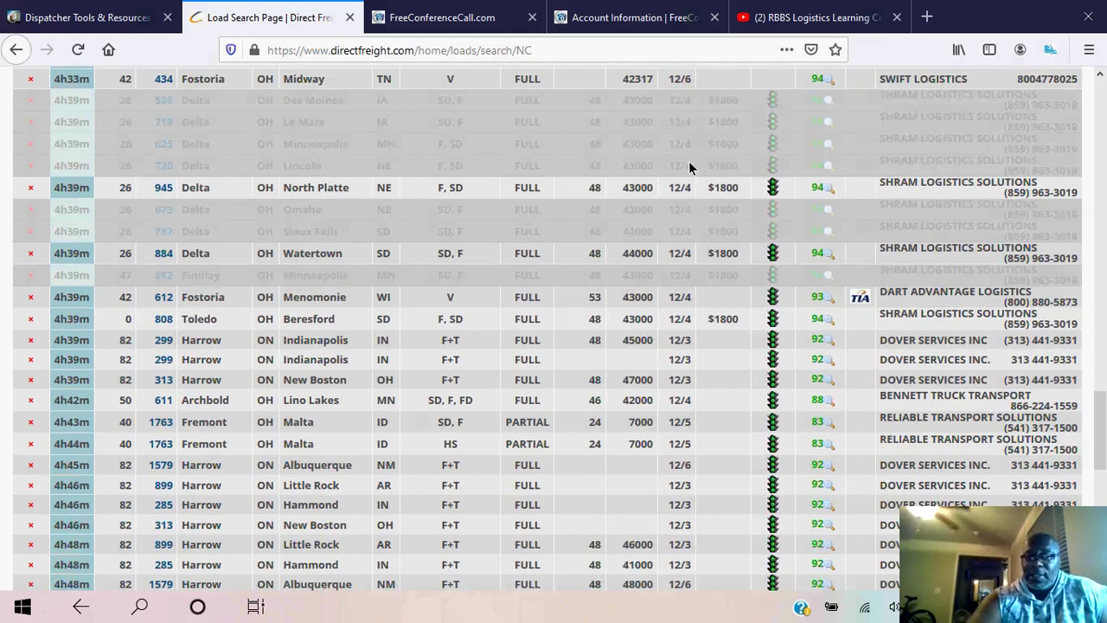
{"action": "scroll", "coordinate": [691, 165], "scroll_direction": "up", "scroll_amount": 3}
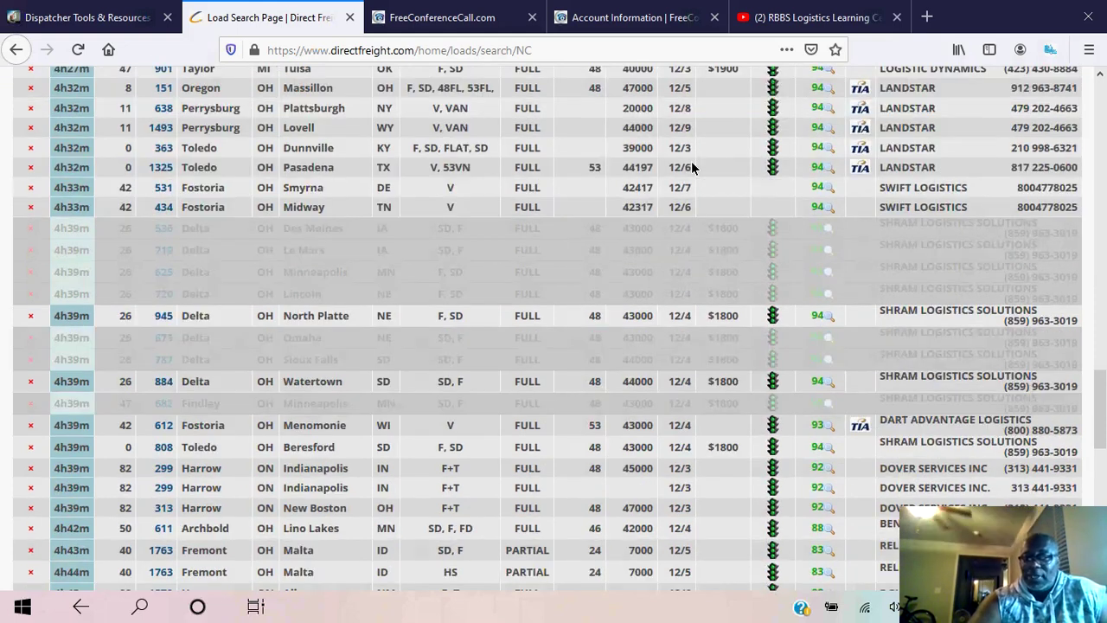
{"action": "scroll", "coordinate": [691, 167], "scroll_direction": "up", "scroll_amount": 3}
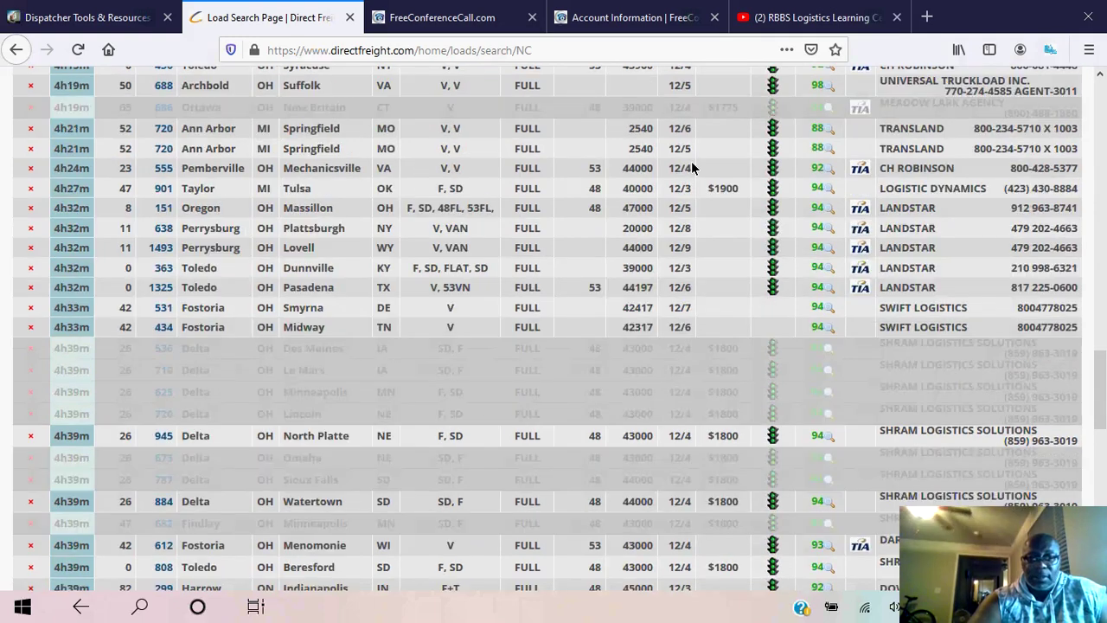
{"action": "scroll", "coordinate": [691, 166], "scroll_direction": "up", "scroll_amount": 1}
{"action": "scroll", "coordinate": [691, 167], "scroll_direction": "up", "scroll_amount": 4}
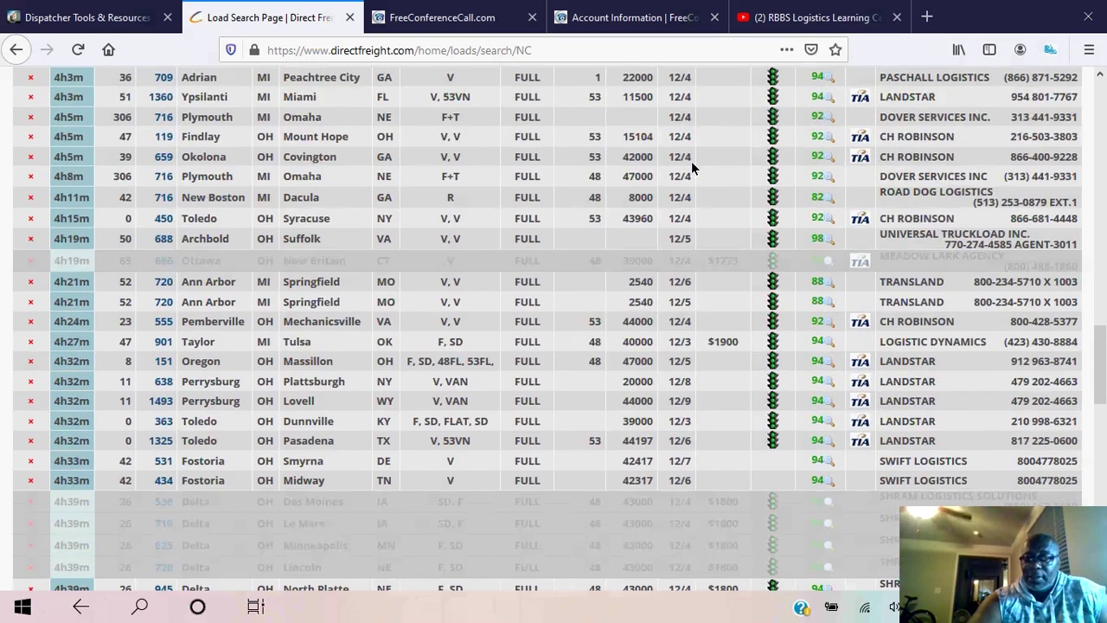
{"action": "scroll", "coordinate": [692, 167], "scroll_direction": "up", "scroll_amount": 10}
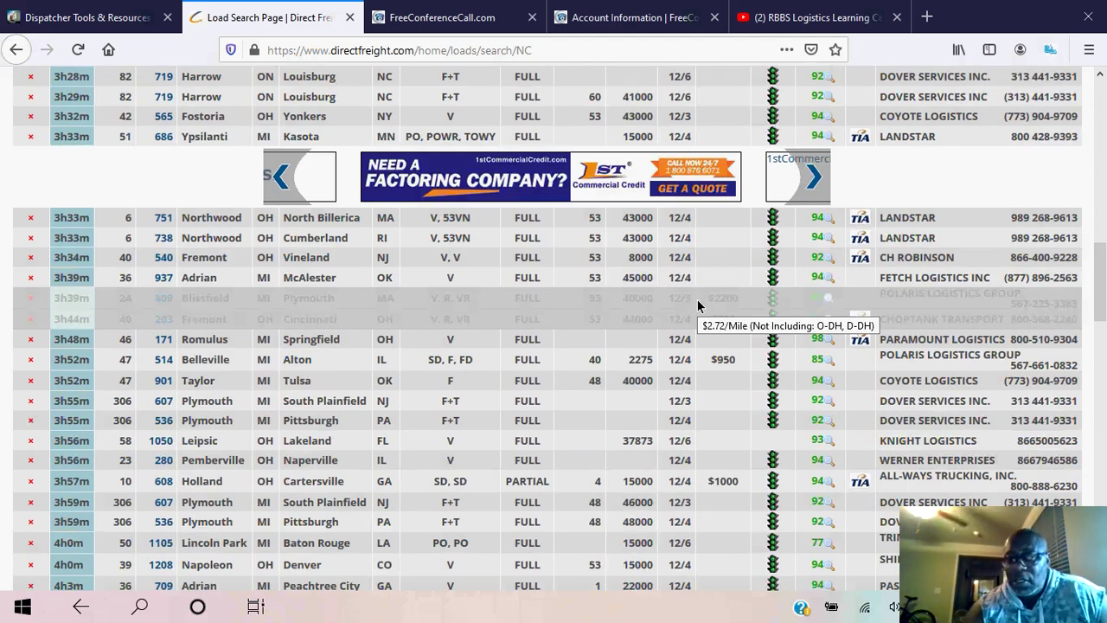
{"action": "scroll", "coordinate": [697, 305], "scroll_direction": "up", "scroll_amount": 1}
{"action": "scroll", "coordinate": [698, 305], "scroll_direction": "up", "scroll_amount": 5}
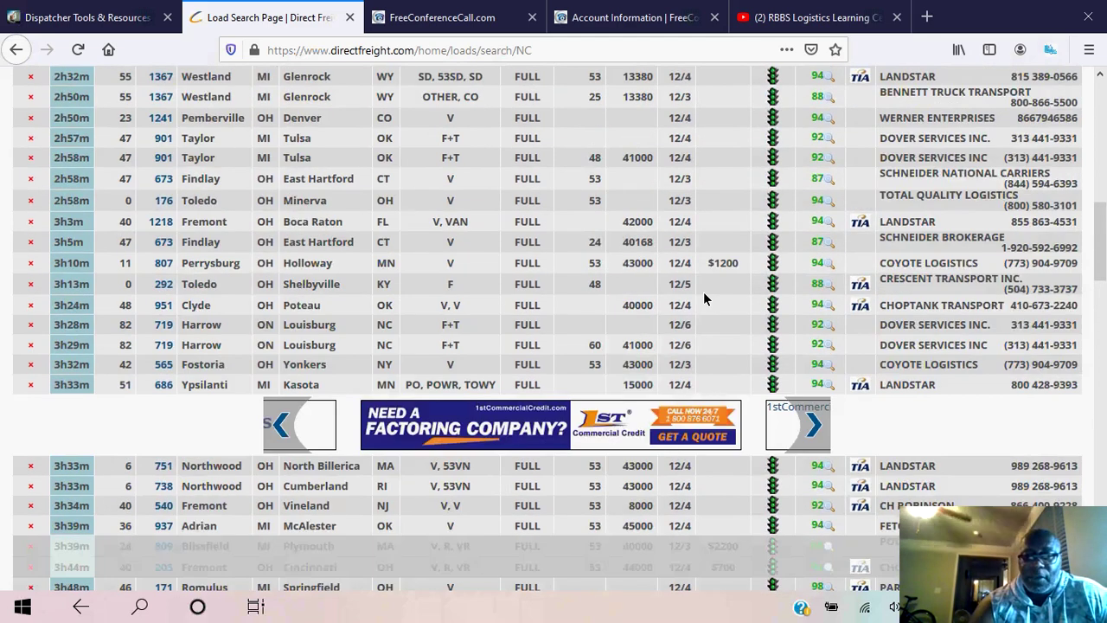
{"action": "scroll", "coordinate": [704, 299], "scroll_direction": "up", "scroll_amount": 7}
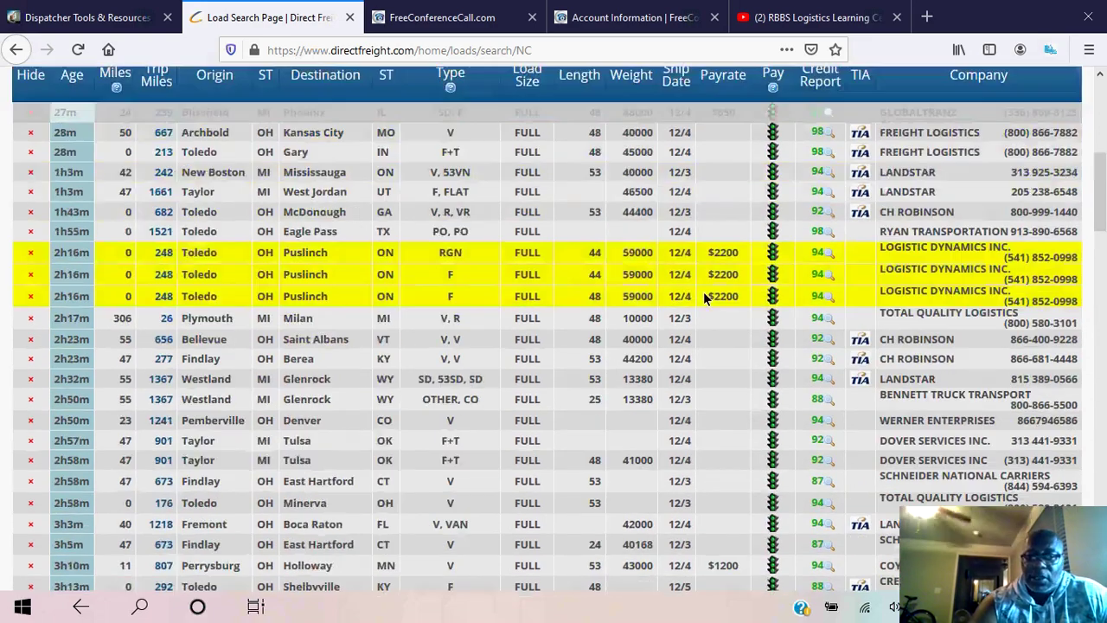
Sort the Toledo loads by payrate and look over the highest-paying ones
{"action": "left_click", "coordinate": [718, 77]}
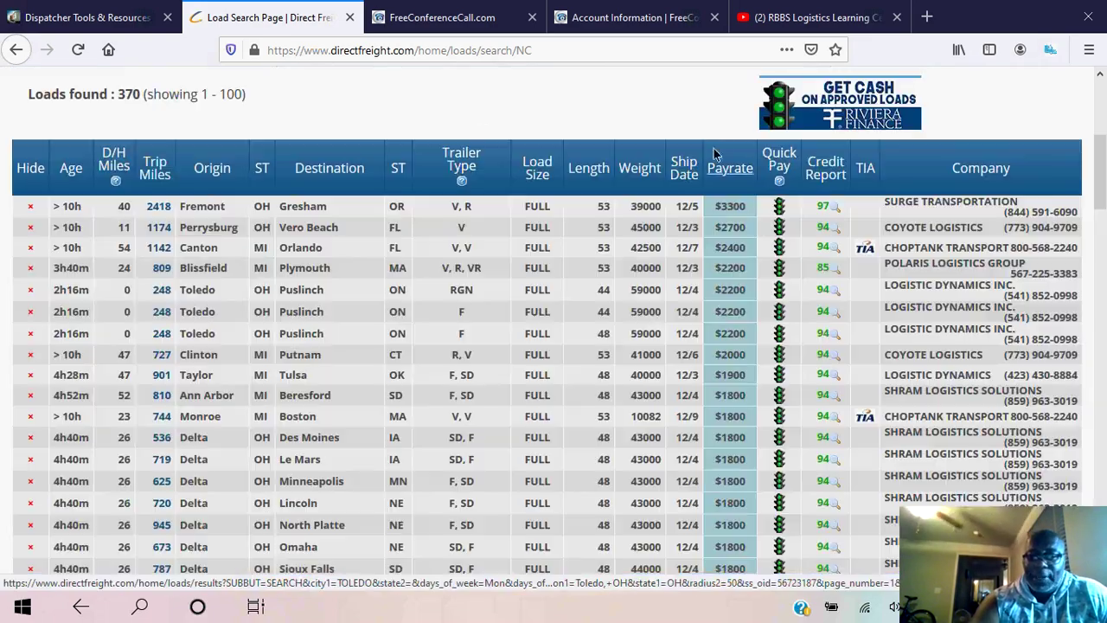
{"action": "scroll", "coordinate": [718, 182], "scroll_direction": "down", "scroll_amount": 5}
{"action": "scroll", "coordinate": [718, 182], "scroll_direction": "up", "scroll_amount": 10}
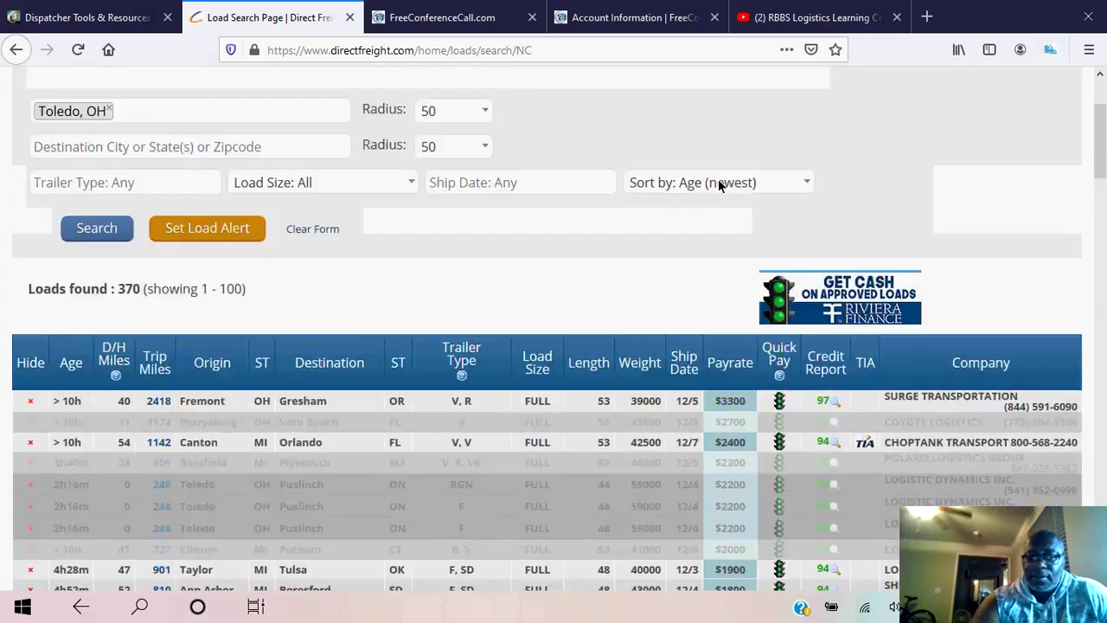
{"action": "scroll", "coordinate": [683, 259], "scroll_direction": "down", "scroll_amount": 2}
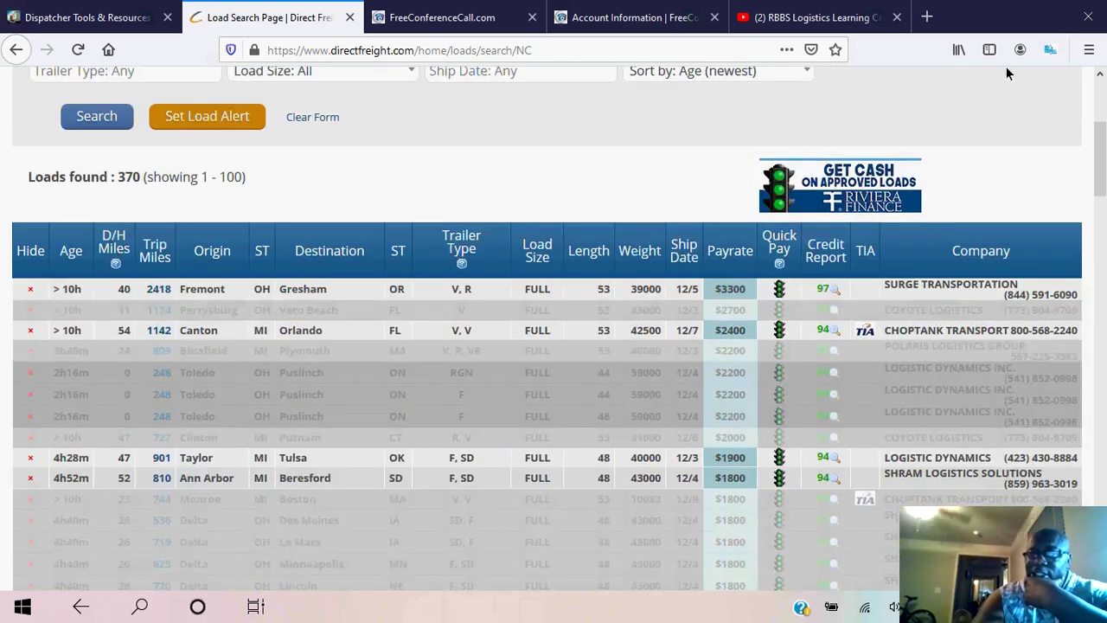
Change the STR8 Dispatch highlight color to Blue, save the settings and check the recolored loads
{"action": "left_click", "coordinate": [1050, 50]}
{"action": "left_click", "coordinate": [918, 307]}
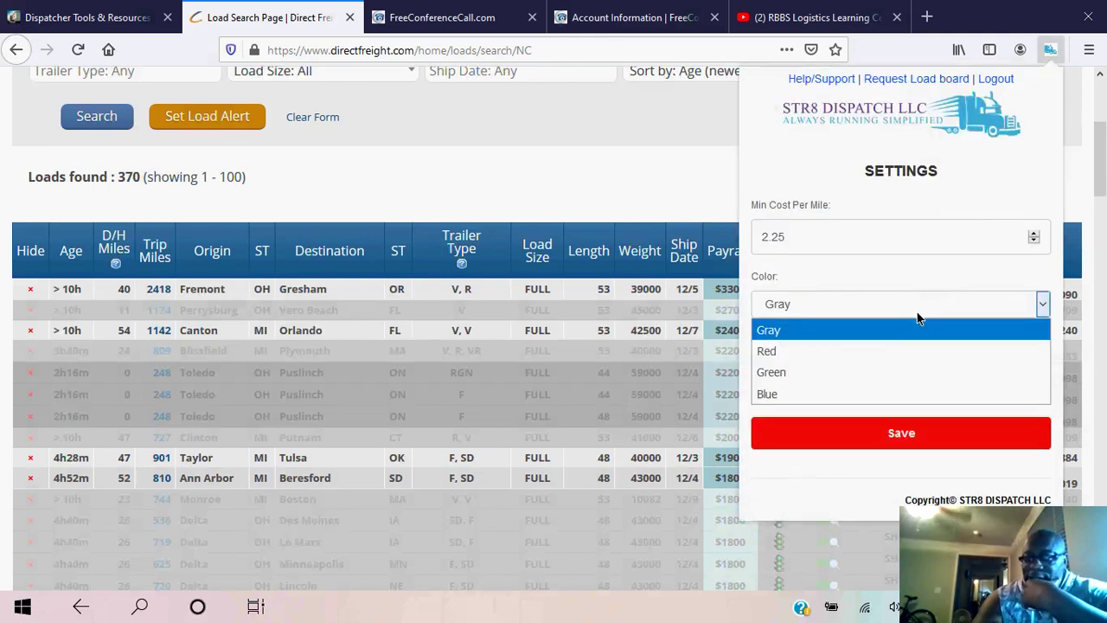
{"action": "left_click", "coordinate": [822, 392]}
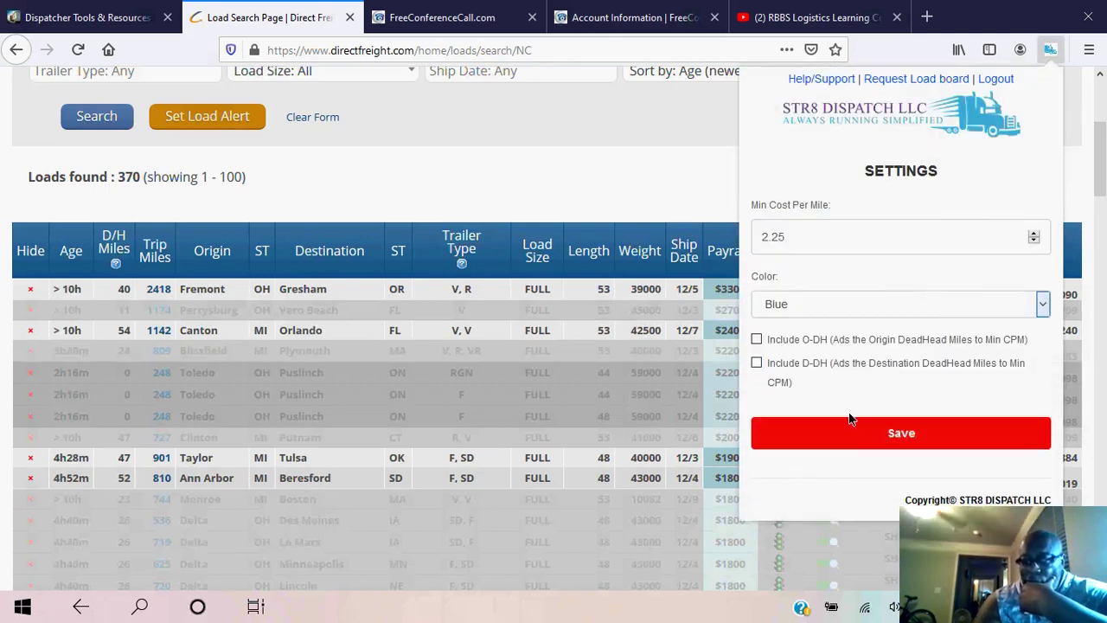
{"action": "left_click", "coordinate": [907, 431]}
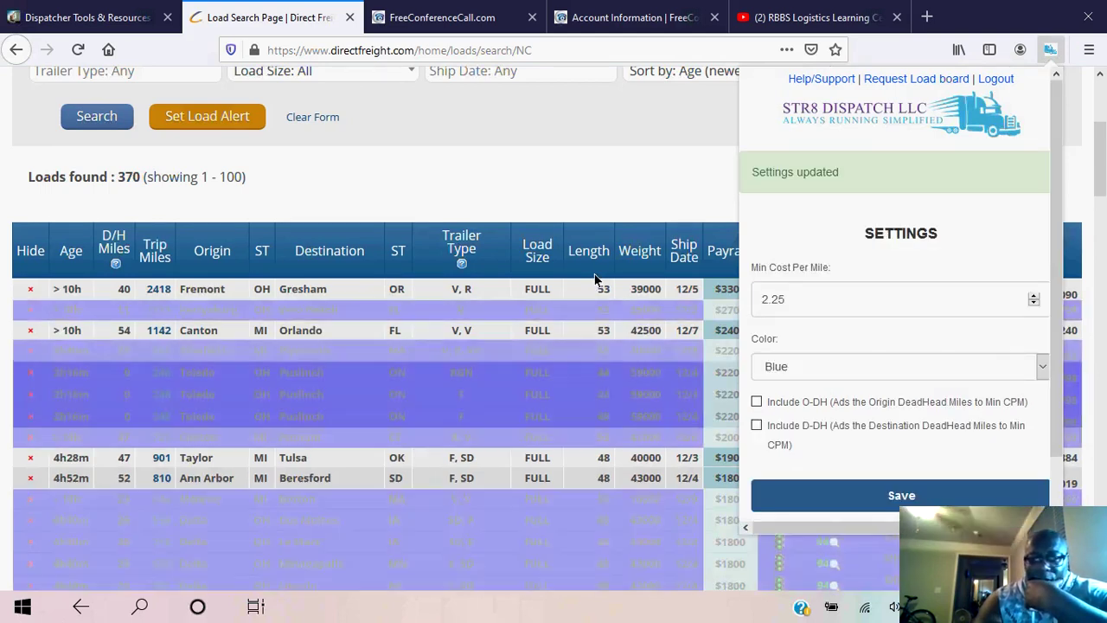
{"action": "scroll", "coordinate": [611, 293], "scroll_direction": "down", "scroll_amount": 3}
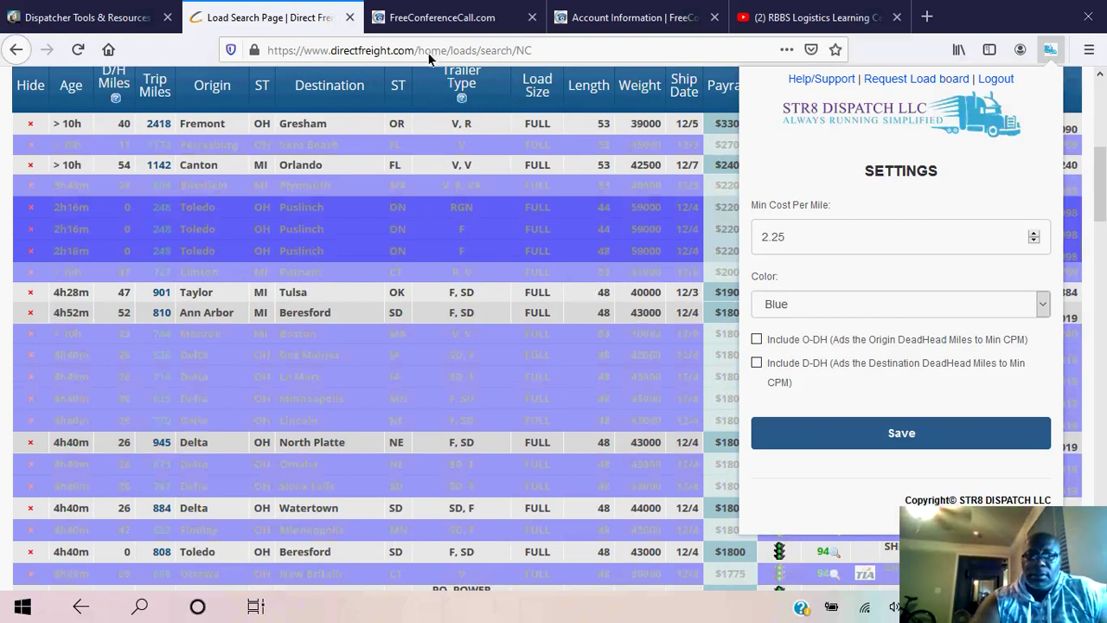
{"action": "left_click", "coordinate": [579, 182]}
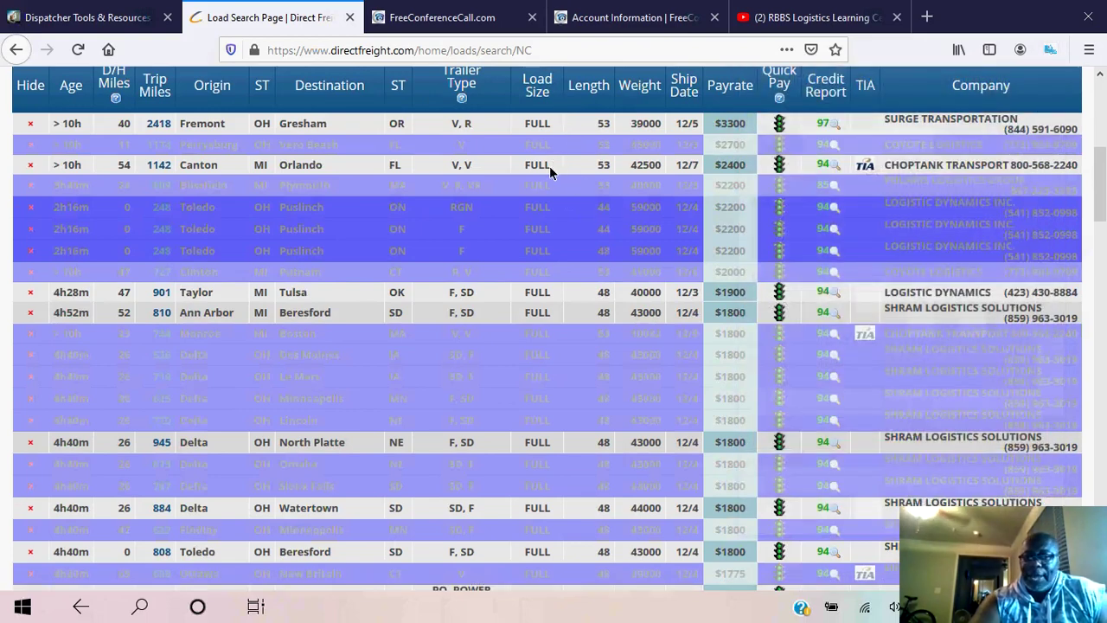
Compare the payrates of the blue-highlighted loads with the unhighlighted ones among the highest-paying Toledo loads
{"action": "scroll", "coordinate": [549, 166], "scroll_direction": "up", "scroll_amount": 3}
{"action": "scroll", "coordinate": [563, 180], "scroll_direction": "down", "scroll_amount": 1}
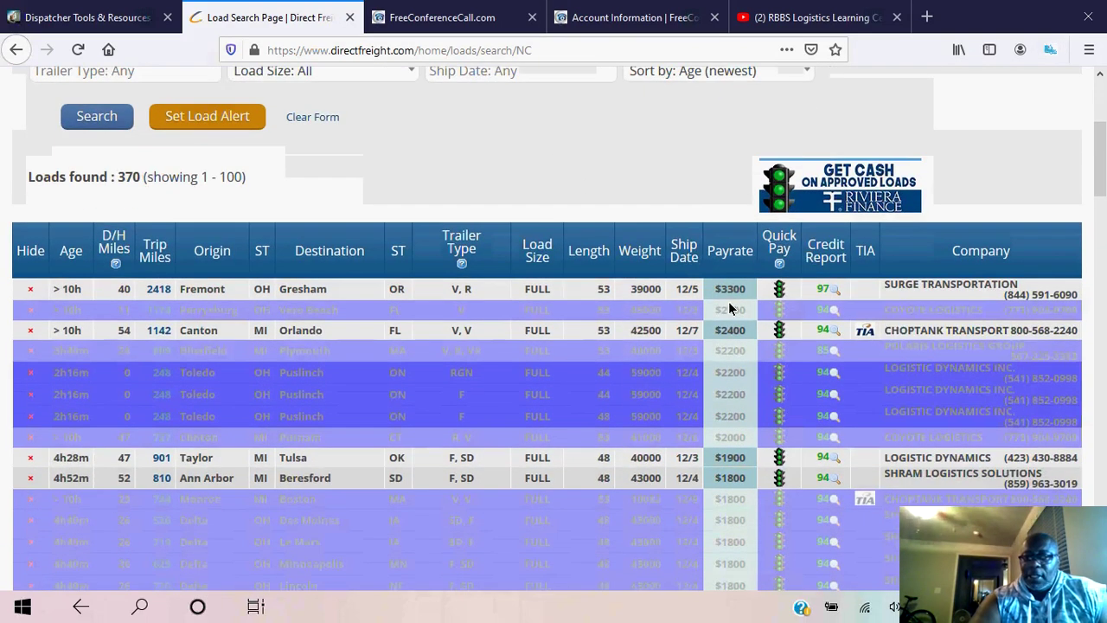
{"action": "mouse_move", "coordinate": [733, 320]}
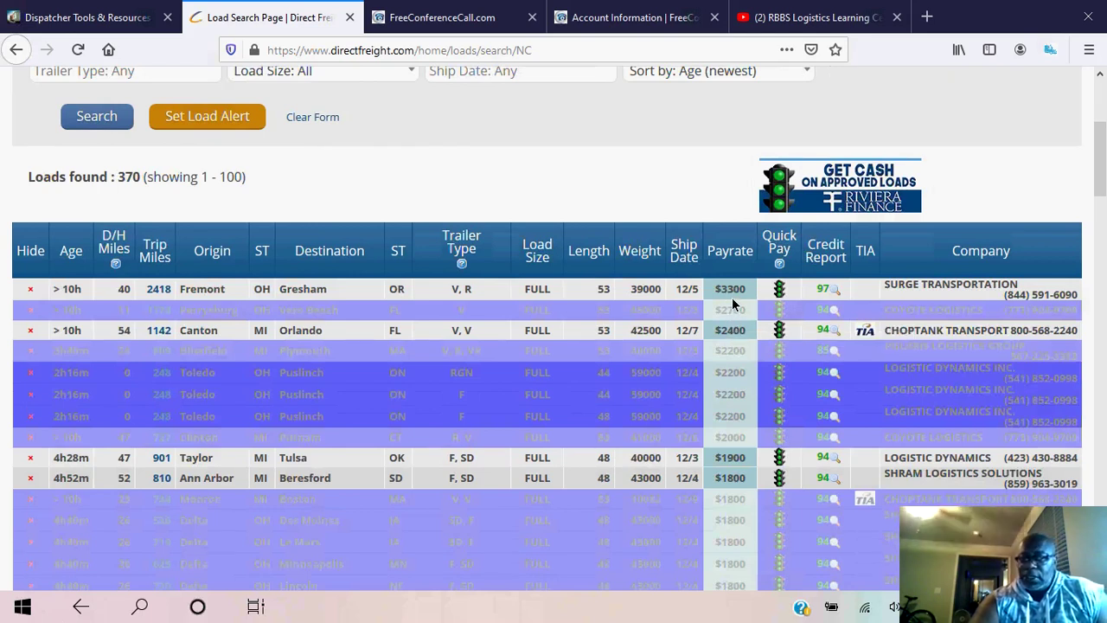
{"action": "mouse_move", "coordinate": [731, 294]}
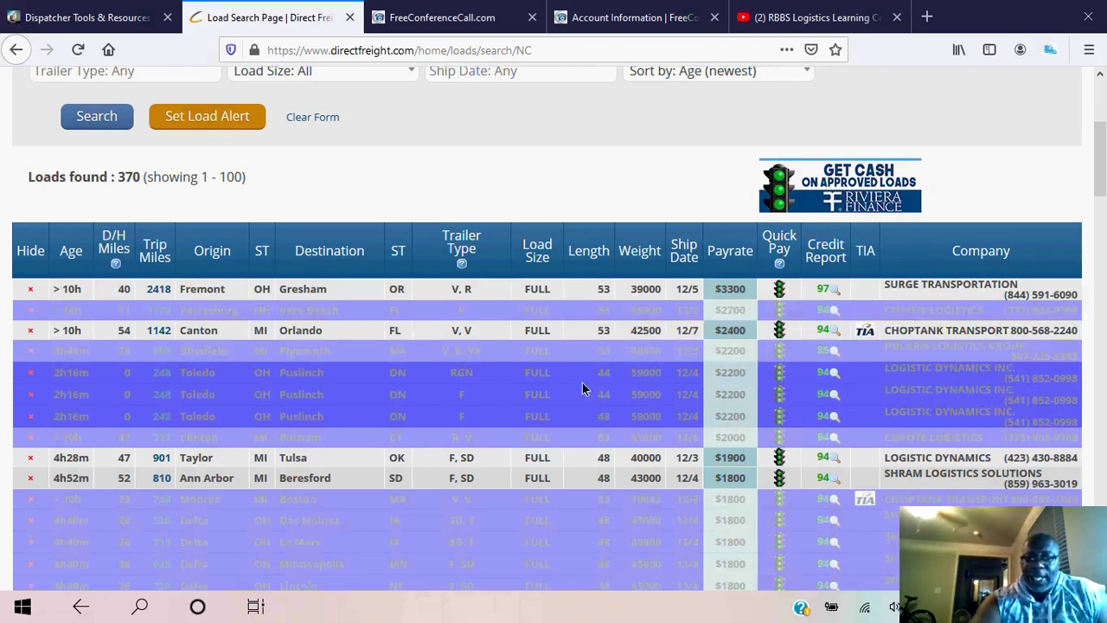
{"action": "mouse_move", "coordinate": [600, 372]}
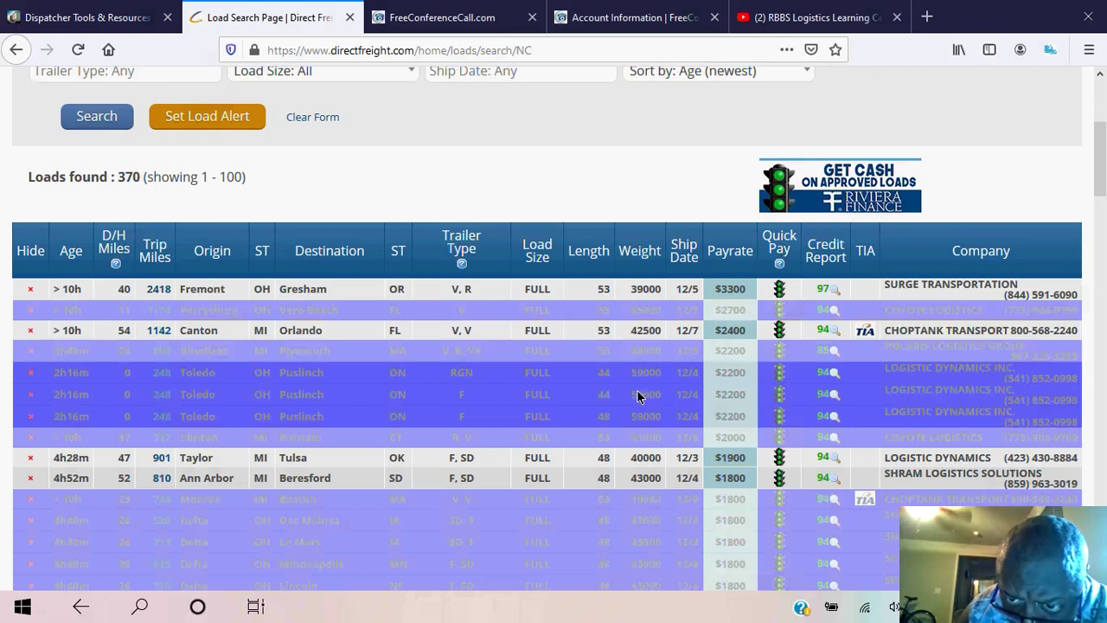
{"action": "mouse_move", "coordinate": [707, 378]}
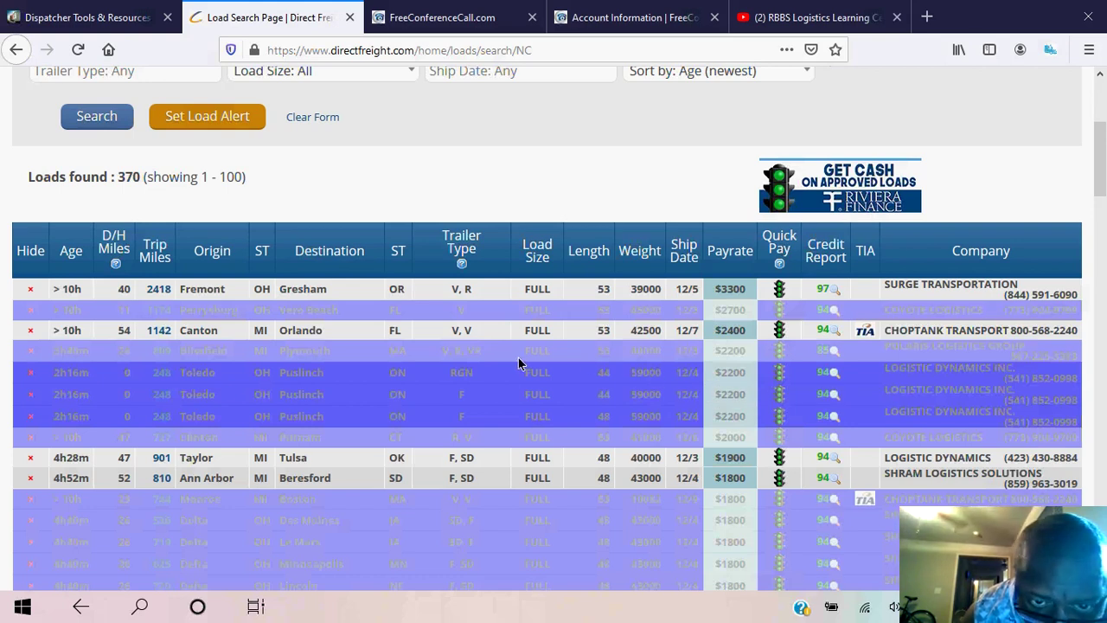
{"action": "mouse_move", "coordinate": [519, 364]}
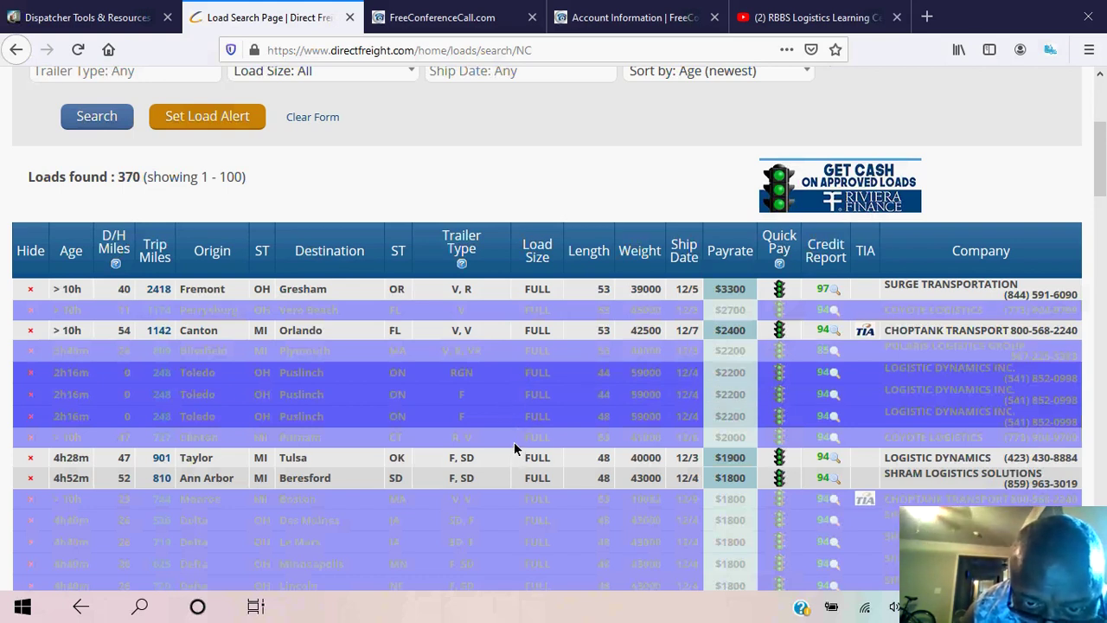
Look down the payrate-sorted Toledo loads, checking the rate per mile of the Clinton to Putnam and Monroe to Boston loads
{"action": "mouse_move", "coordinate": [514, 443]}
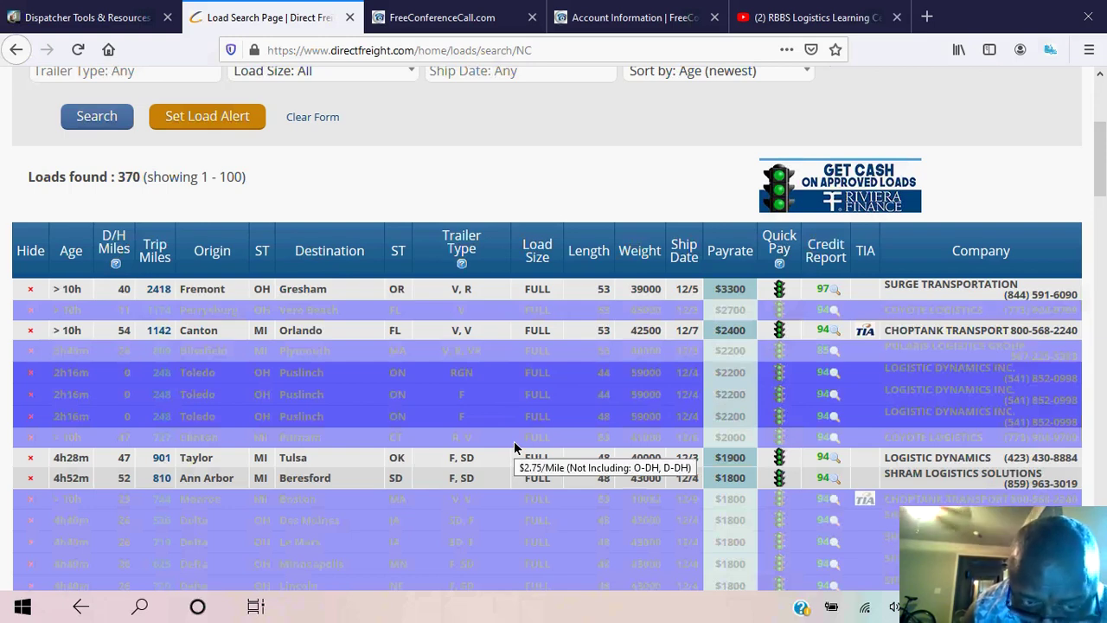
{"action": "scroll", "coordinate": [514, 447], "scroll_direction": "down", "scroll_amount": 5}
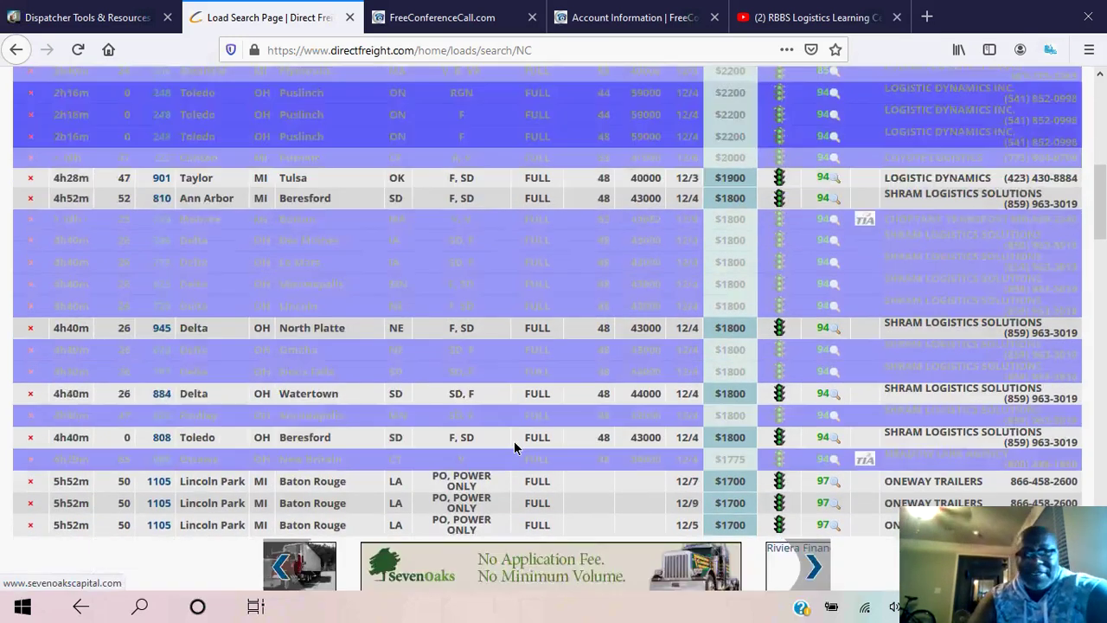
{"action": "scroll", "coordinate": [514, 446], "scroll_direction": "up", "scroll_amount": 2}
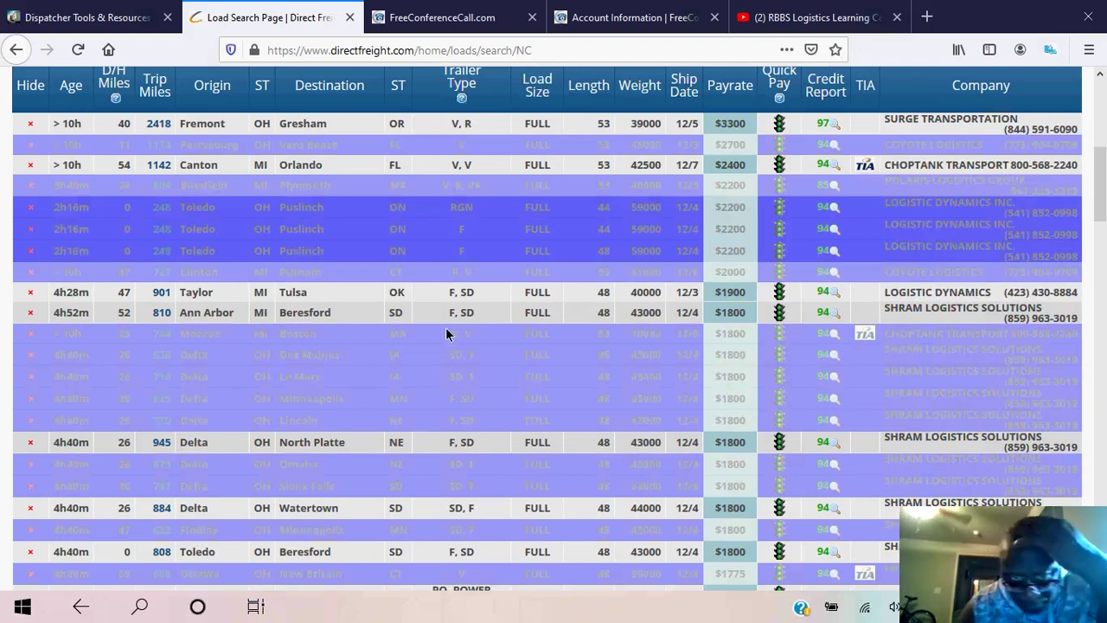
{"action": "mouse_move", "coordinate": [446, 334]}
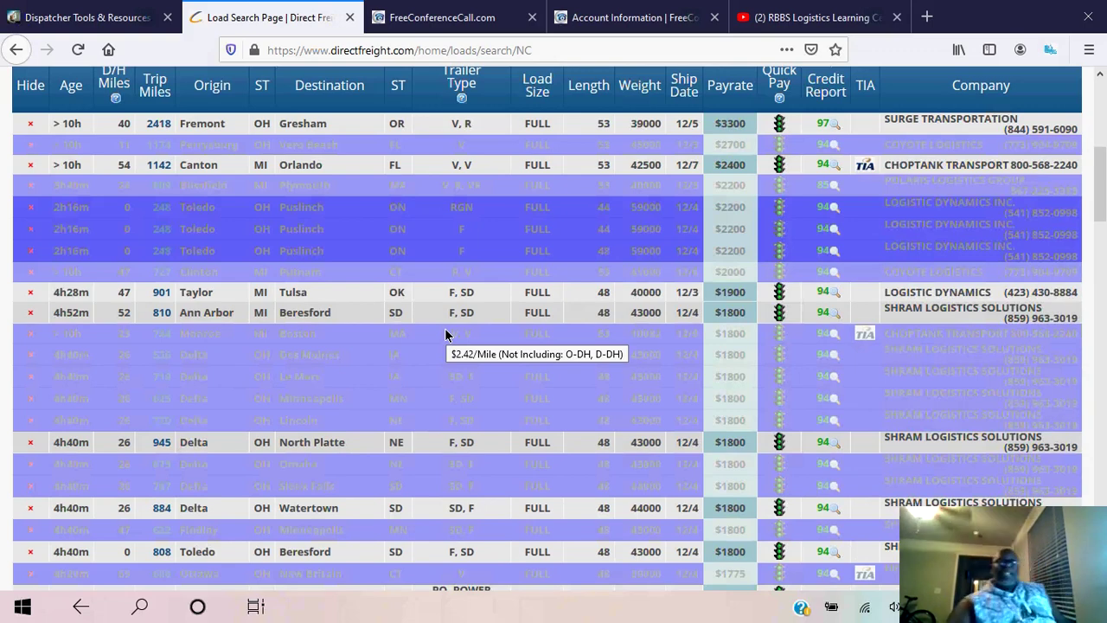
{"action": "scroll", "coordinate": [375, 306], "scroll_direction": "down", "scroll_amount": 10}
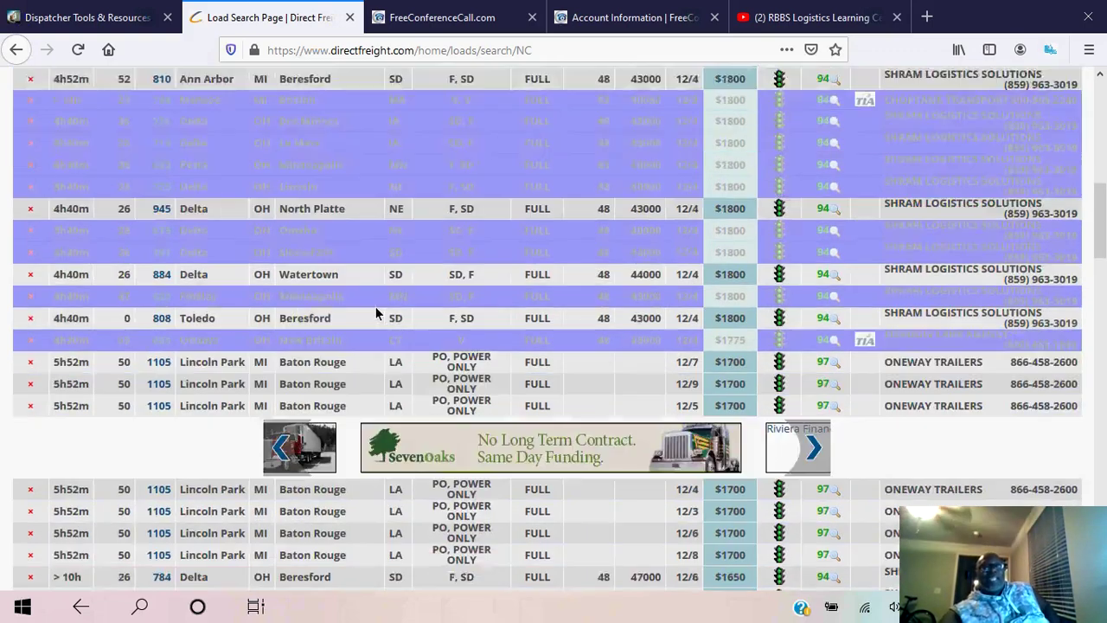
{"action": "scroll", "coordinate": [376, 309], "scroll_direction": "down", "scroll_amount": 5}
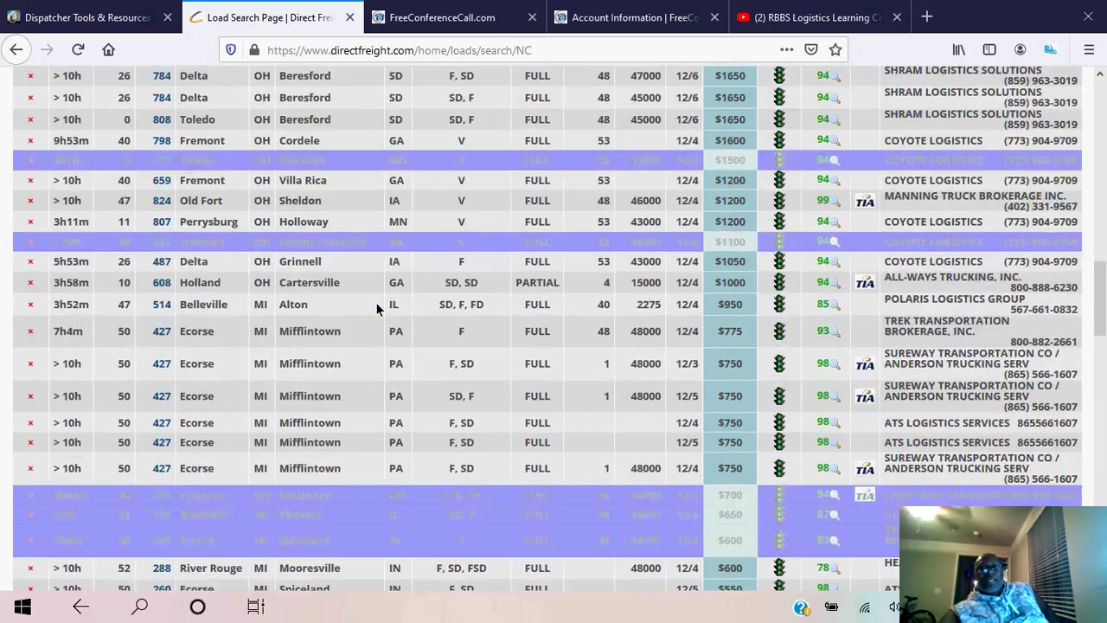
Examine the lowest-paying Toledo loads, comparing the rates per mile of the Defiance to Ventura loads and the yellow Ecorse to Detroit load
{"action": "scroll", "coordinate": [378, 307], "scroll_direction": "down", "scroll_amount": 5}
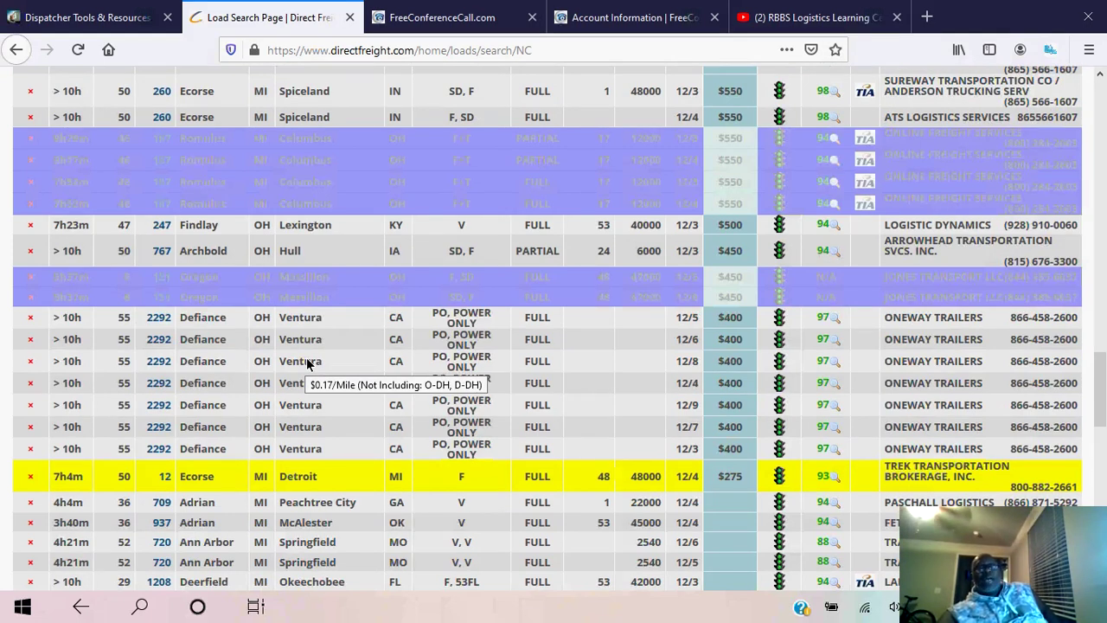
{"action": "scroll", "coordinate": [344, 294], "scroll_direction": "down", "scroll_amount": 3}
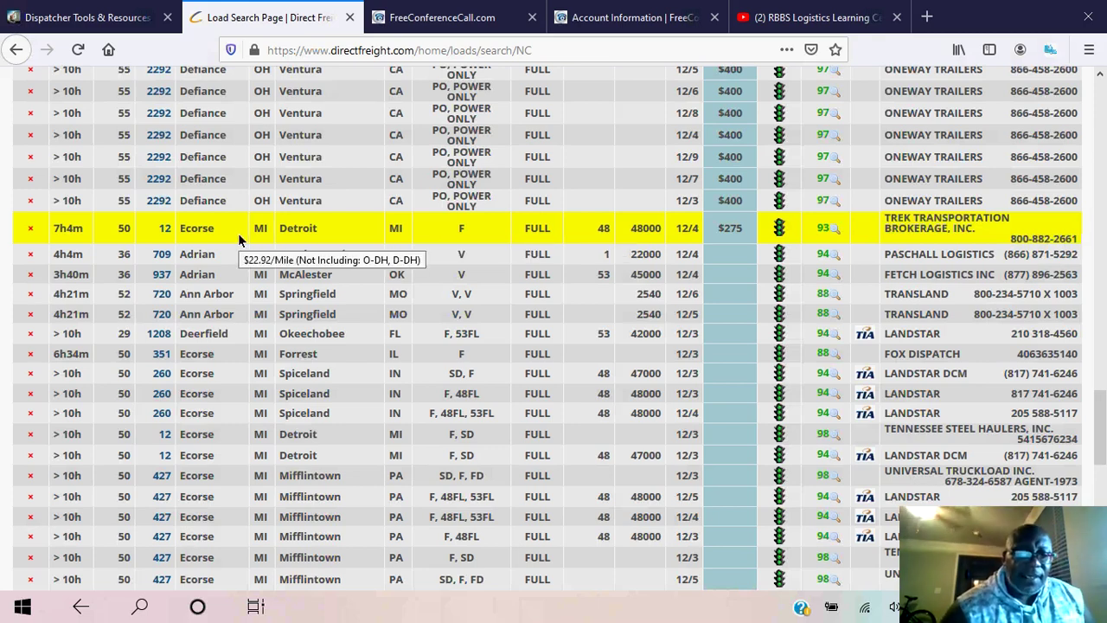
{"action": "scroll", "coordinate": [240, 241], "scroll_direction": "up", "scroll_amount": 2}
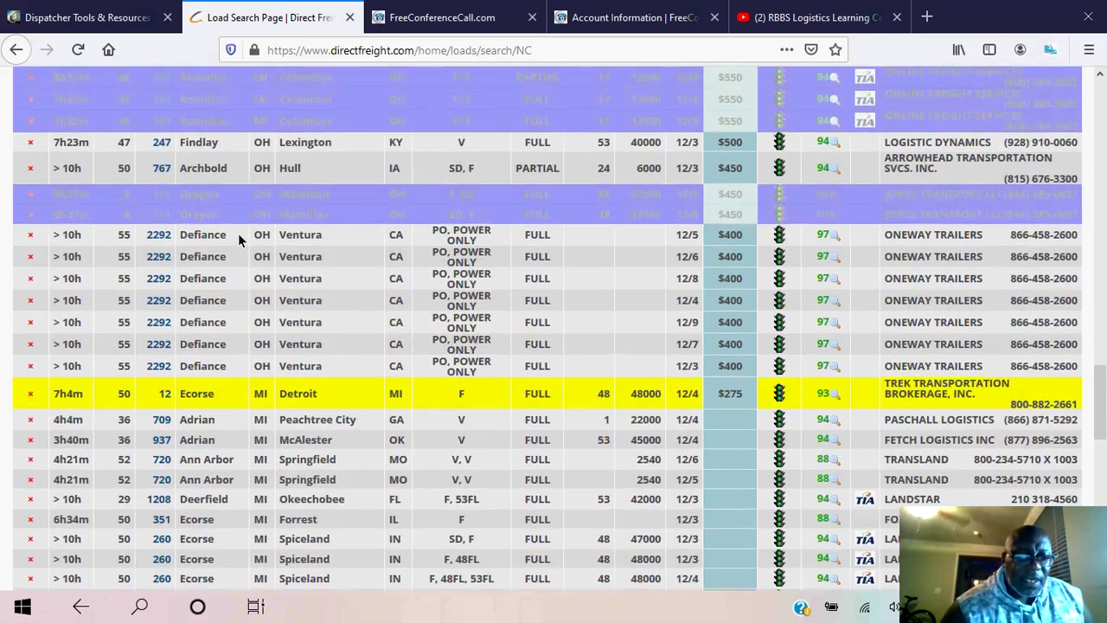
{"action": "scroll", "coordinate": [234, 242], "scroll_direction": "down", "scroll_amount": 2}
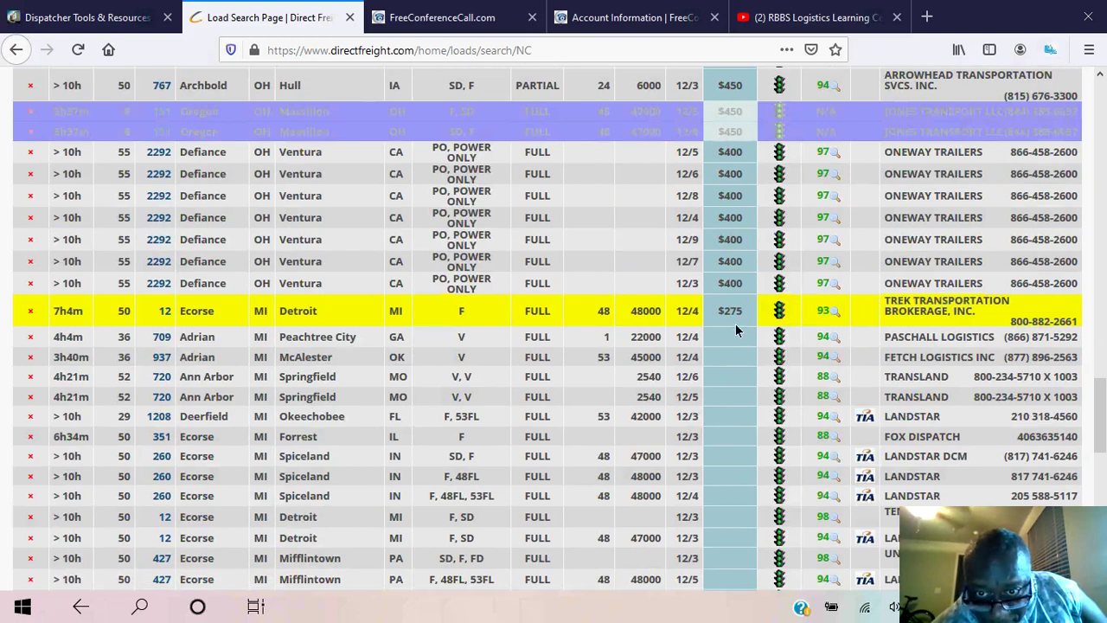
{"action": "mouse_move", "coordinate": [735, 314]}
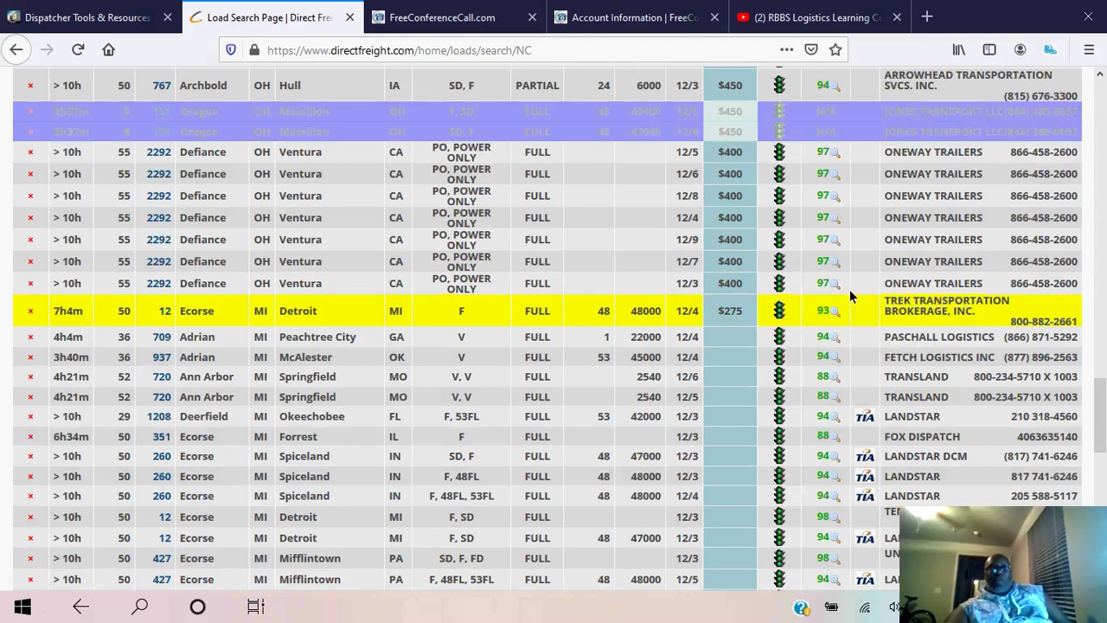
Search for loads originating from Detroit, MI within a radius of 50
{"action": "scroll", "coordinate": [606, 294], "scroll_direction": "up", "scroll_amount": 2}
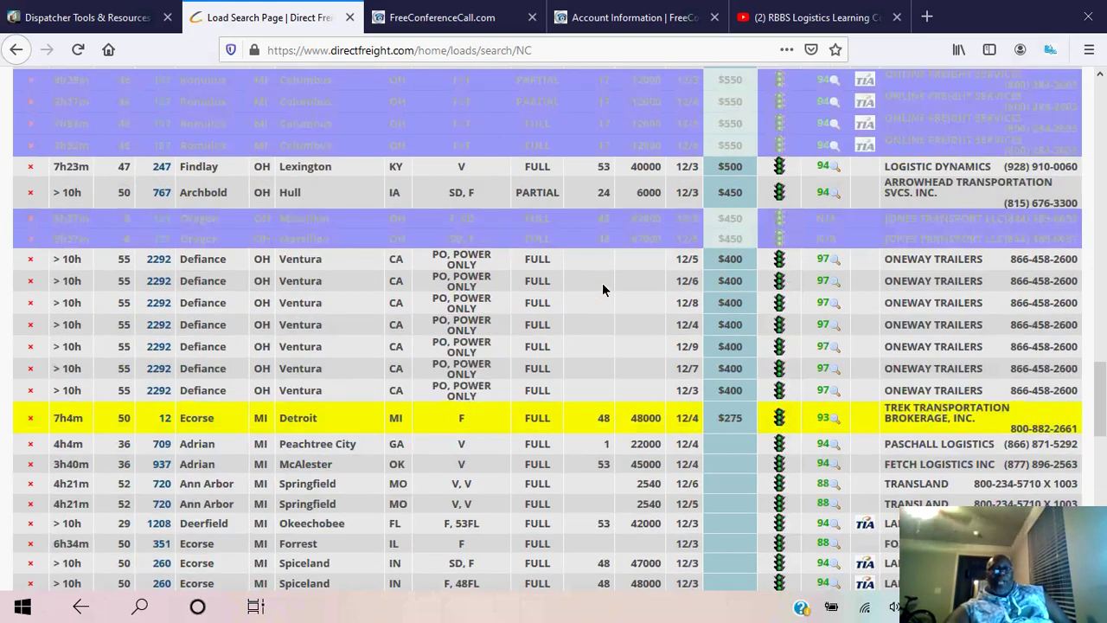
{"action": "scroll", "coordinate": [603, 290], "scroll_direction": "up", "scroll_amount": 5}
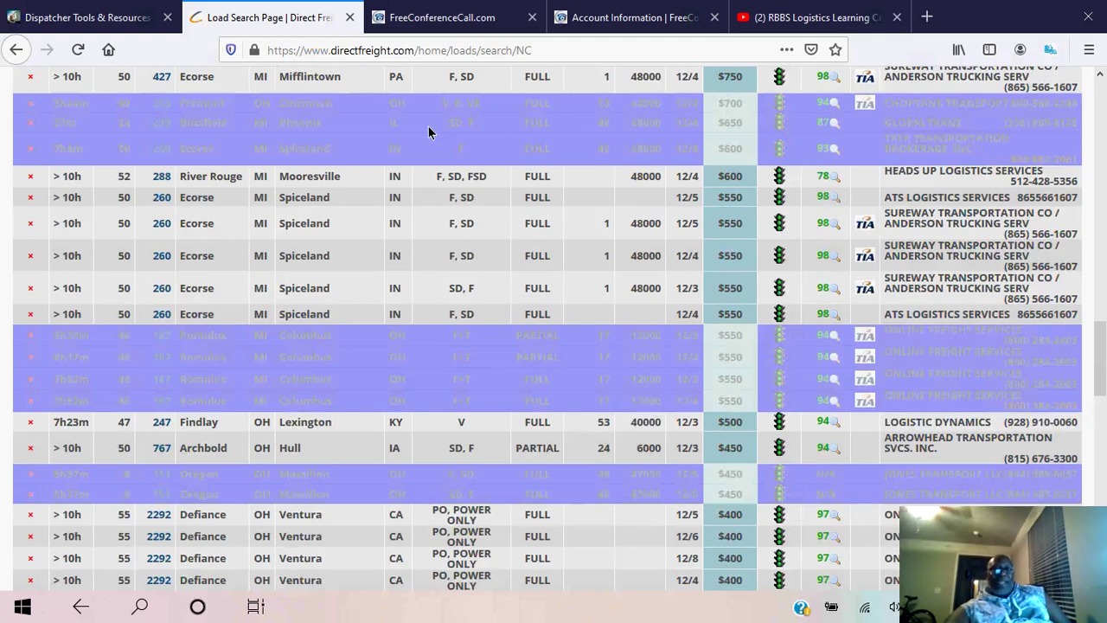
{"action": "scroll", "coordinate": [424, 126], "scroll_direction": "up", "scroll_amount": 3}
{"action": "scroll", "coordinate": [411, 142], "scroll_direction": "up", "scroll_amount": 2}
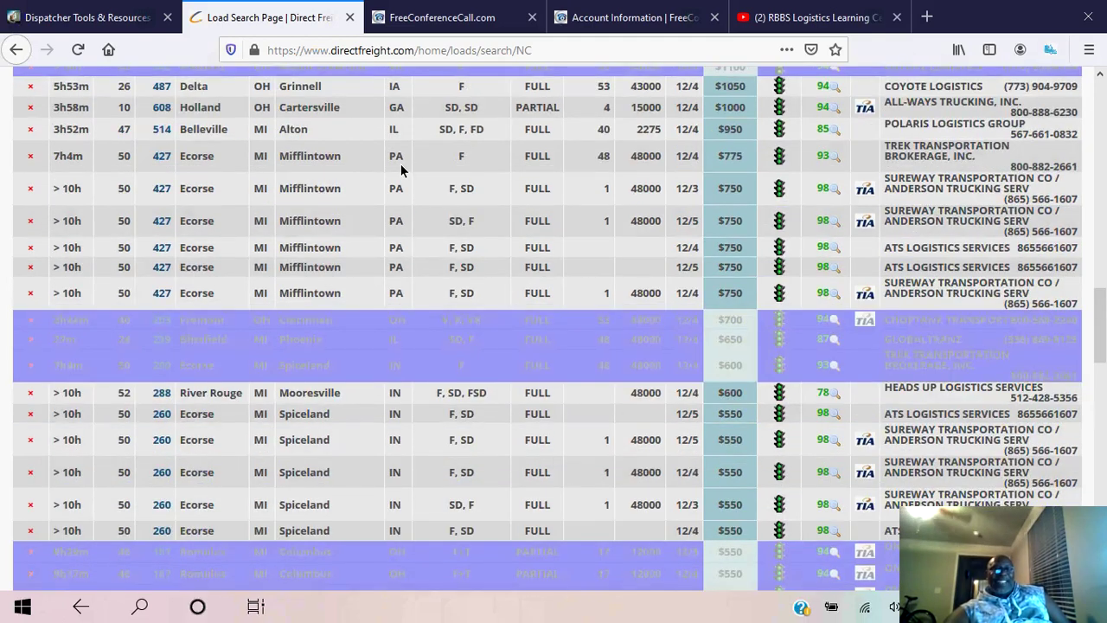
{"action": "scroll", "coordinate": [401, 169], "scroll_direction": "up", "scroll_amount": 12}
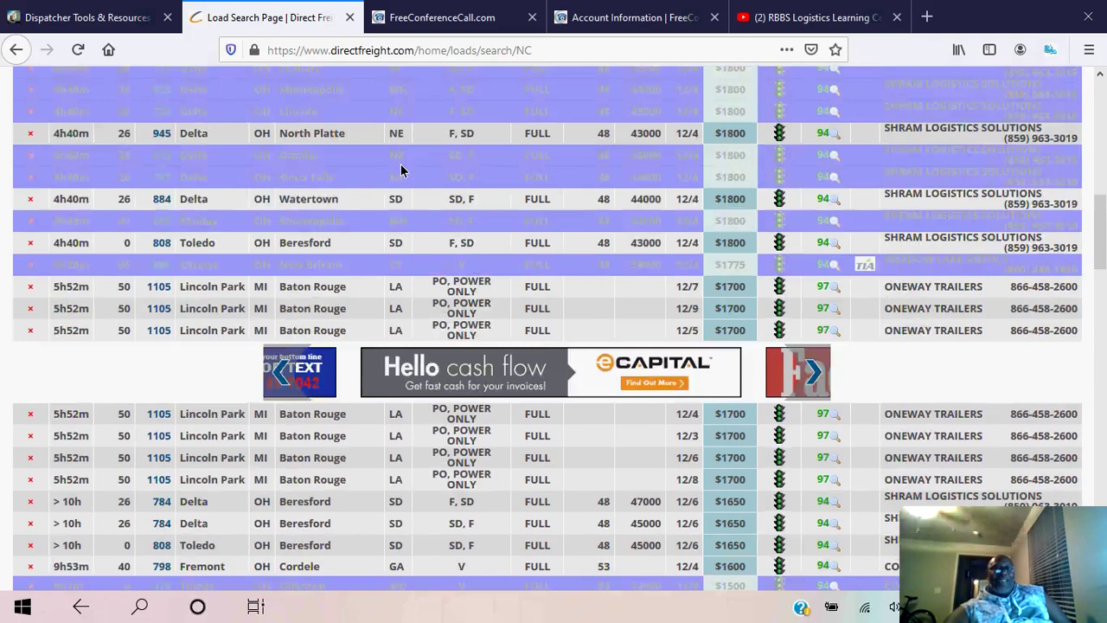
{"action": "scroll", "coordinate": [400, 169], "scroll_direction": "up", "scroll_amount": 10}
{"action": "left_click", "coordinate": [111, 265]}
{"action": "type", "text": "d"}
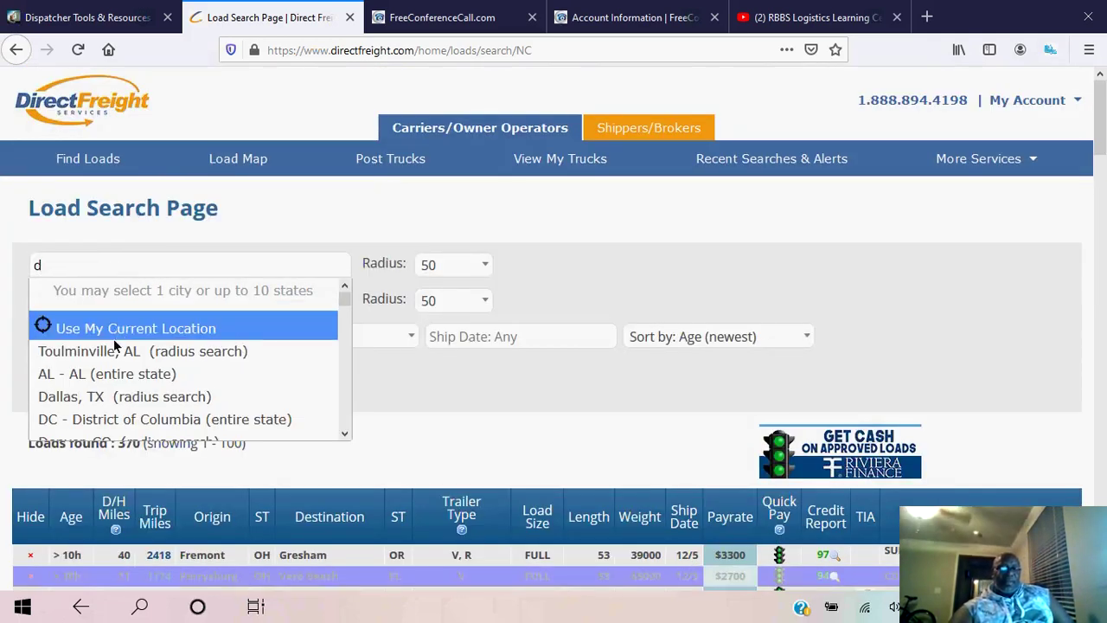
{"action": "scroll", "coordinate": [115, 364], "scroll_direction": "down", "scroll_amount": 1}
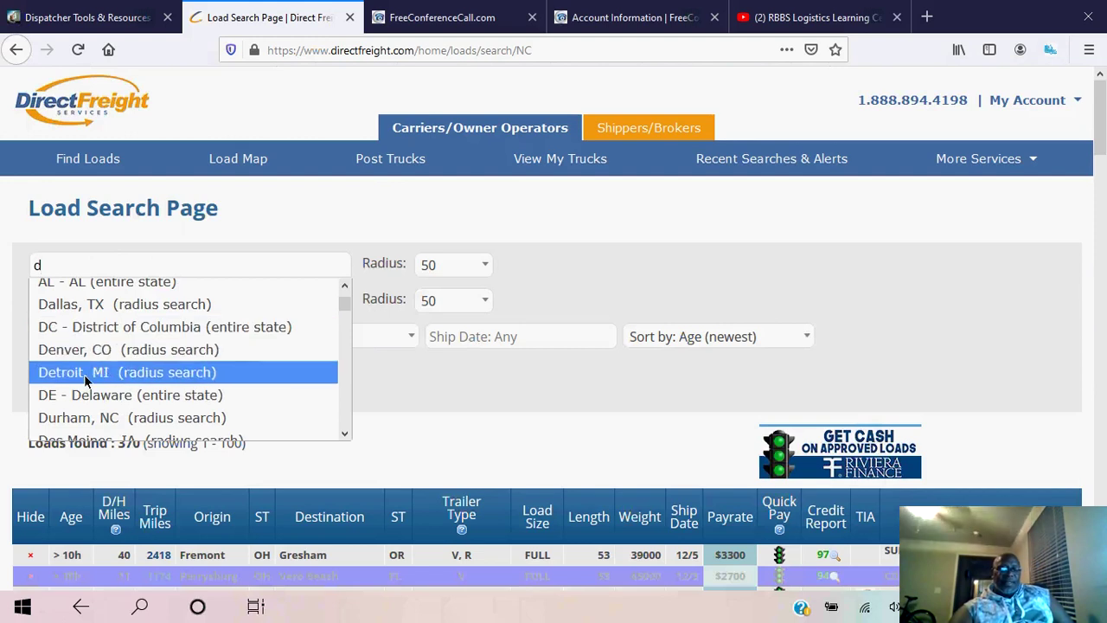
{"action": "left_click", "coordinate": [48, 387]}
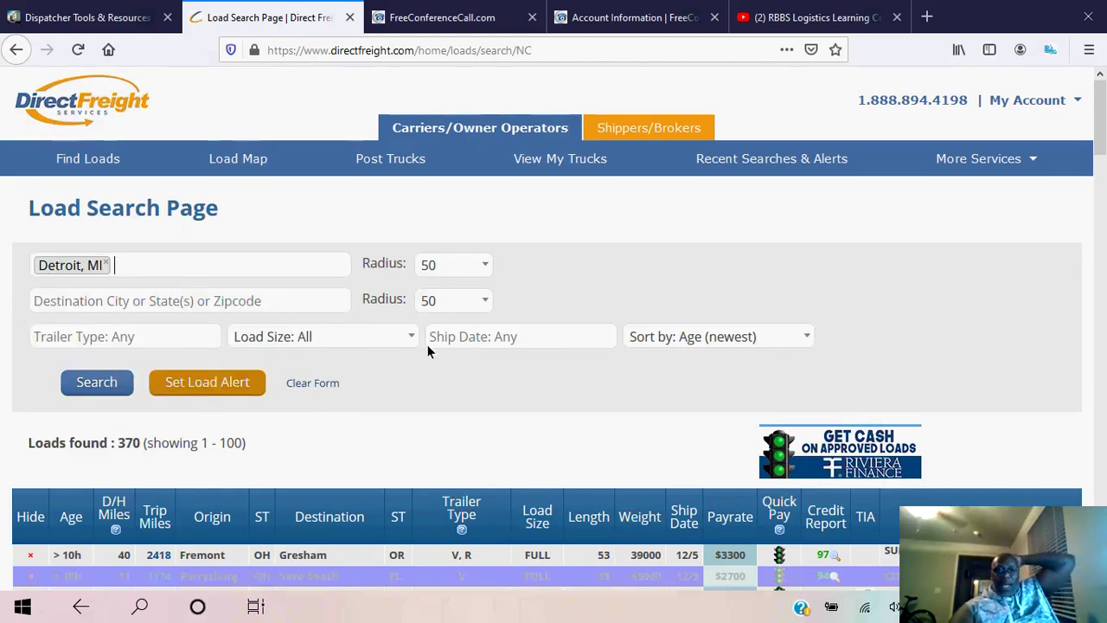
{"action": "left_click", "coordinate": [101, 382]}
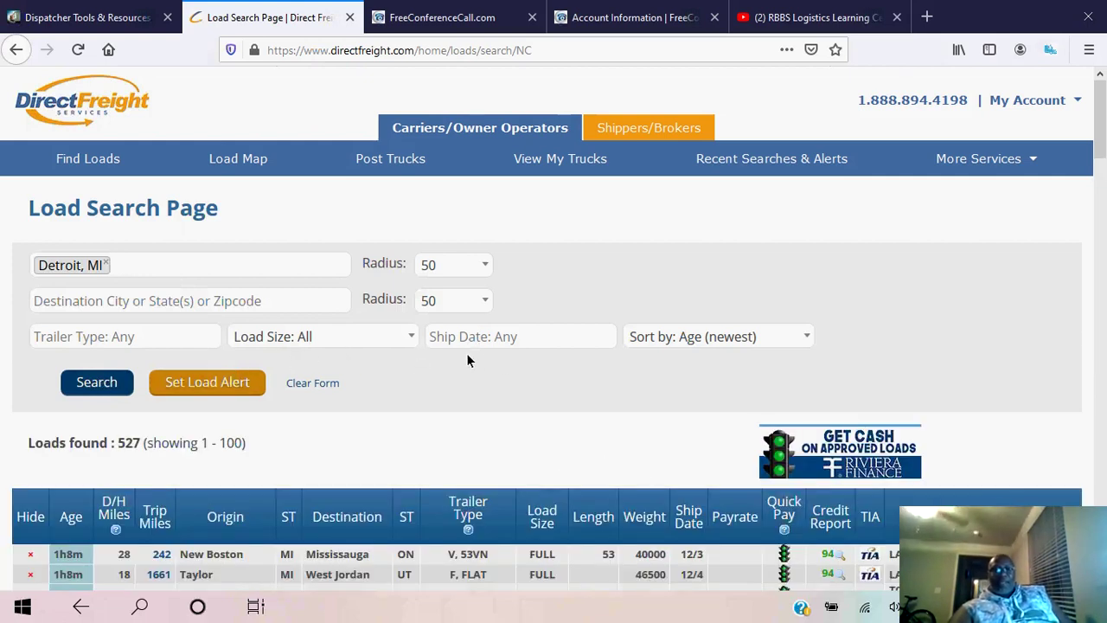
Look over the newest Detroit loads for highlighting, examining the Detroit to Findlay load
{"action": "scroll", "coordinate": [457, 361], "scroll_direction": "down", "scroll_amount": 2}
{"action": "scroll", "coordinate": [457, 360], "scroll_direction": "down", "scroll_amount": 5}
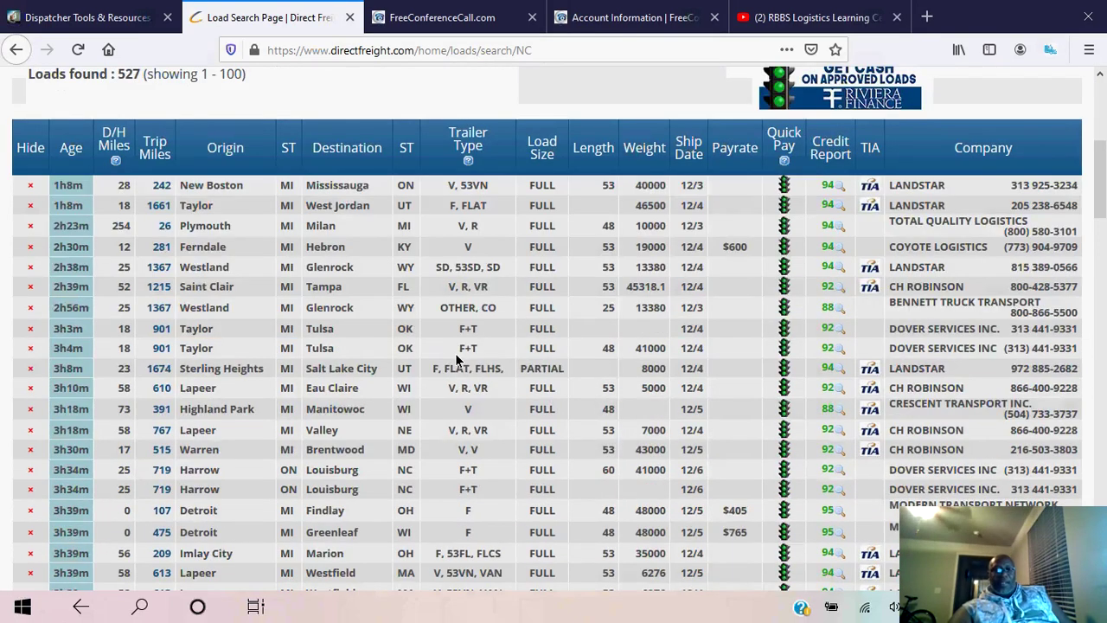
{"action": "scroll", "coordinate": [457, 359], "scroll_direction": "down", "scroll_amount": 1}
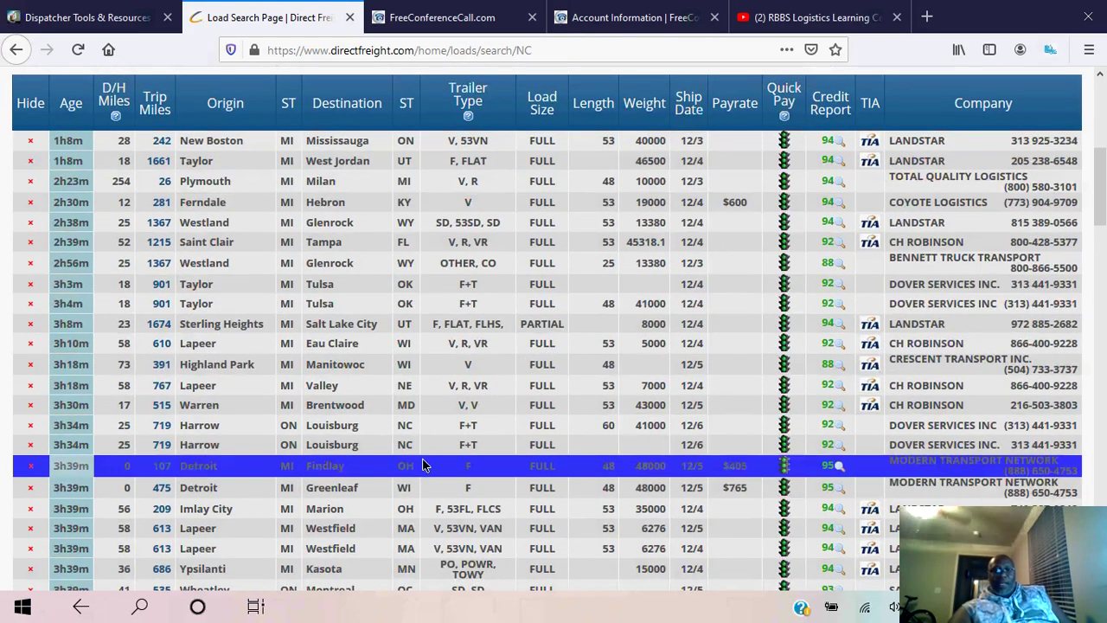
{"action": "mouse_move", "coordinate": [420, 472]}
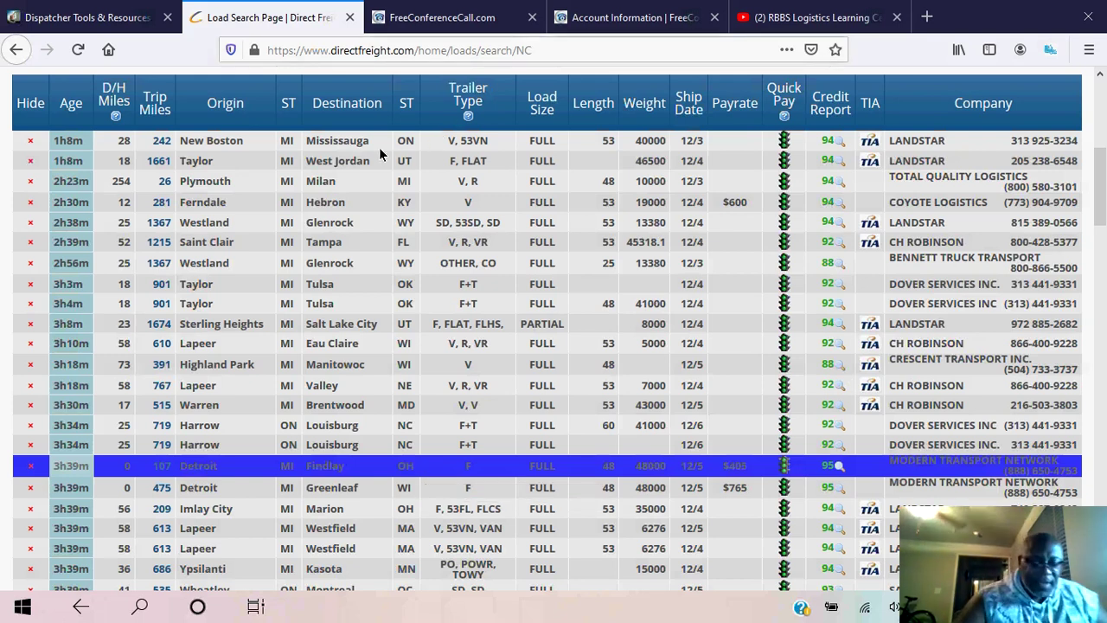
{"action": "scroll", "coordinate": [337, 264], "scroll_direction": "down", "scroll_amount": 1}
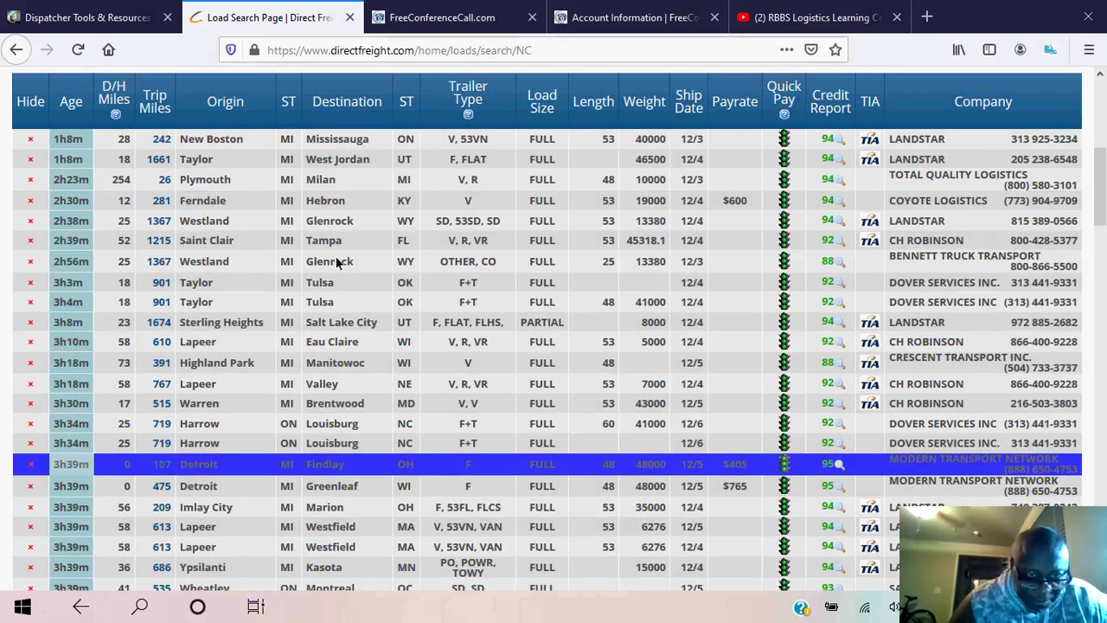
Go through the rest of the first 100 Detroit loads and check the rate per mile of the yellow Warren to Mansfield load
{"action": "scroll", "coordinate": [338, 264], "scroll_direction": "down", "scroll_amount": 5}
{"action": "scroll", "coordinate": [340, 259], "scroll_direction": "down", "scroll_amount": 6}
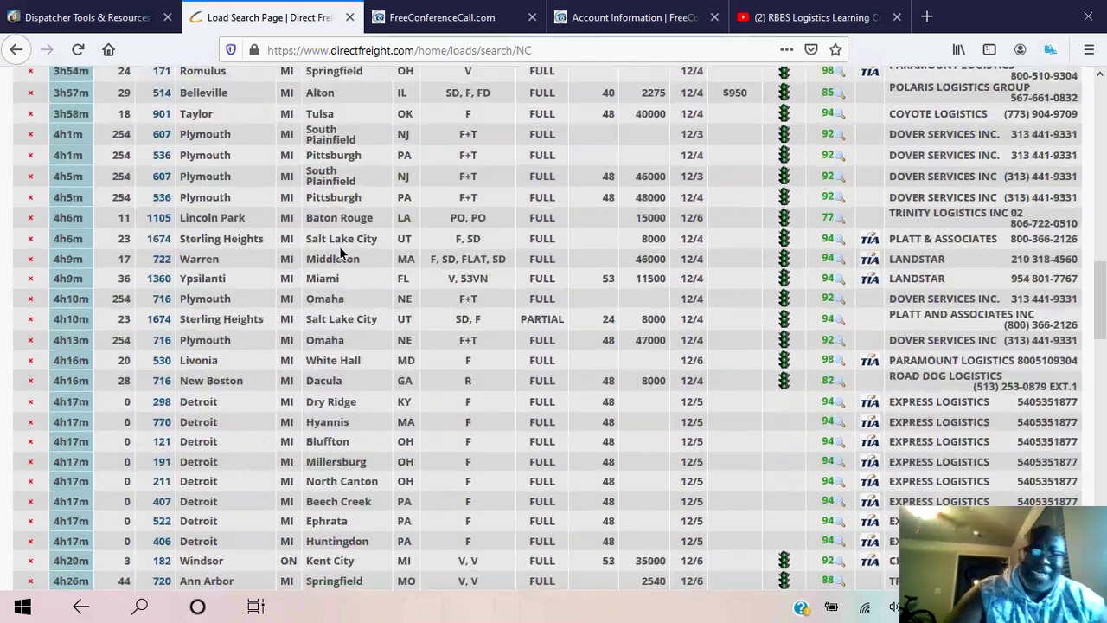
{"action": "scroll", "coordinate": [340, 251], "scroll_direction": "down", "scroll_amount": 7}
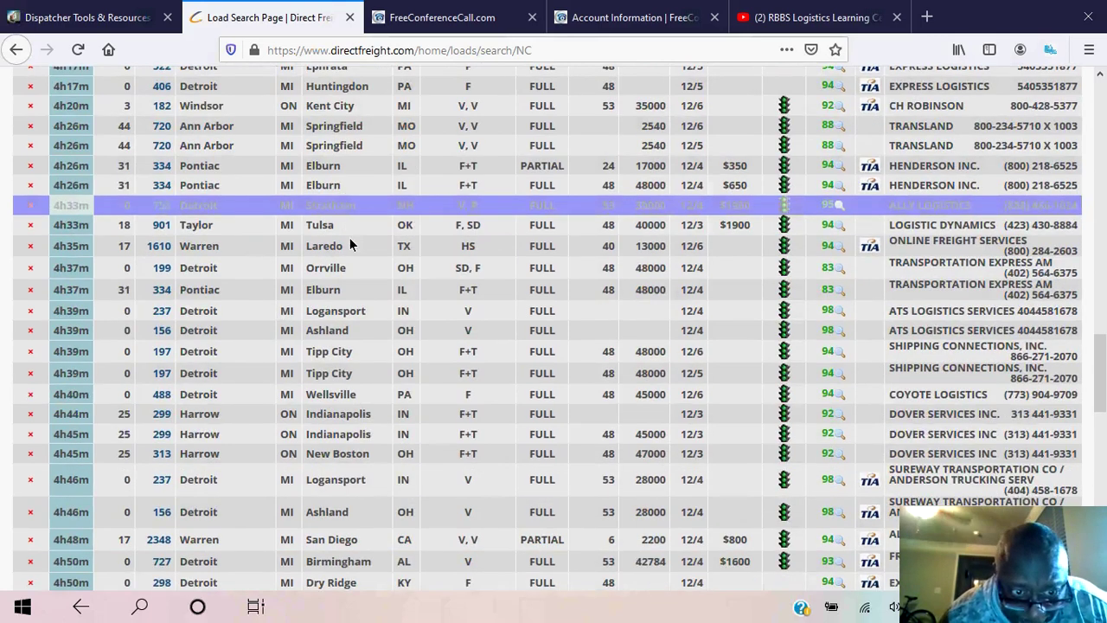
{"action": "scroll", "coordinate": [349, 237], "scroll_direction": "down", "scroll_amount": 11}
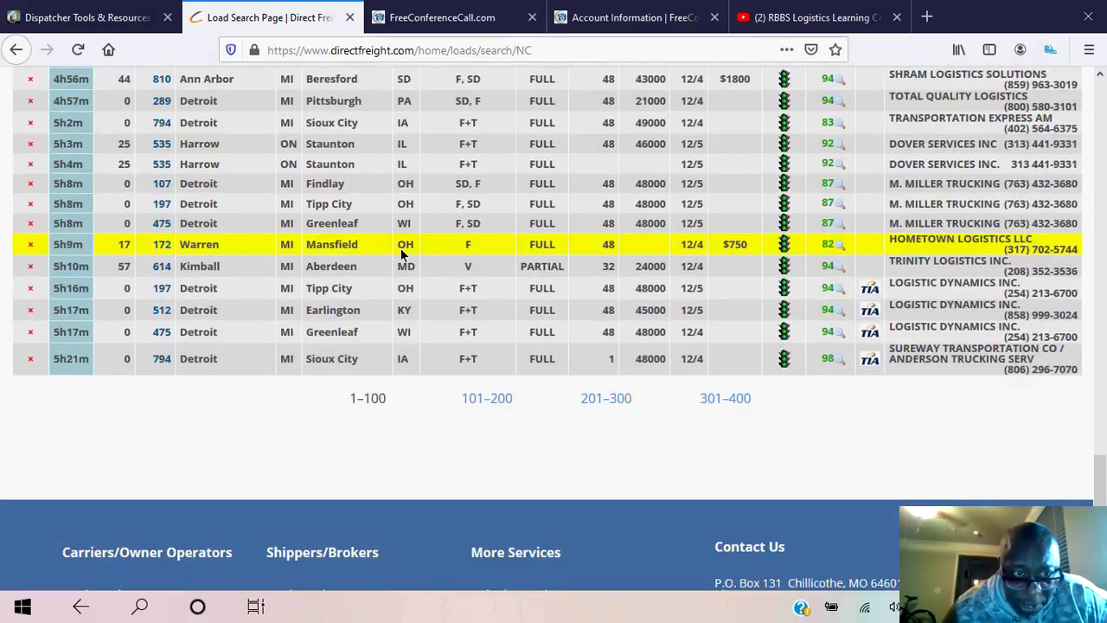
{"action": "mouse_move", "coordinate": [401, 250]}
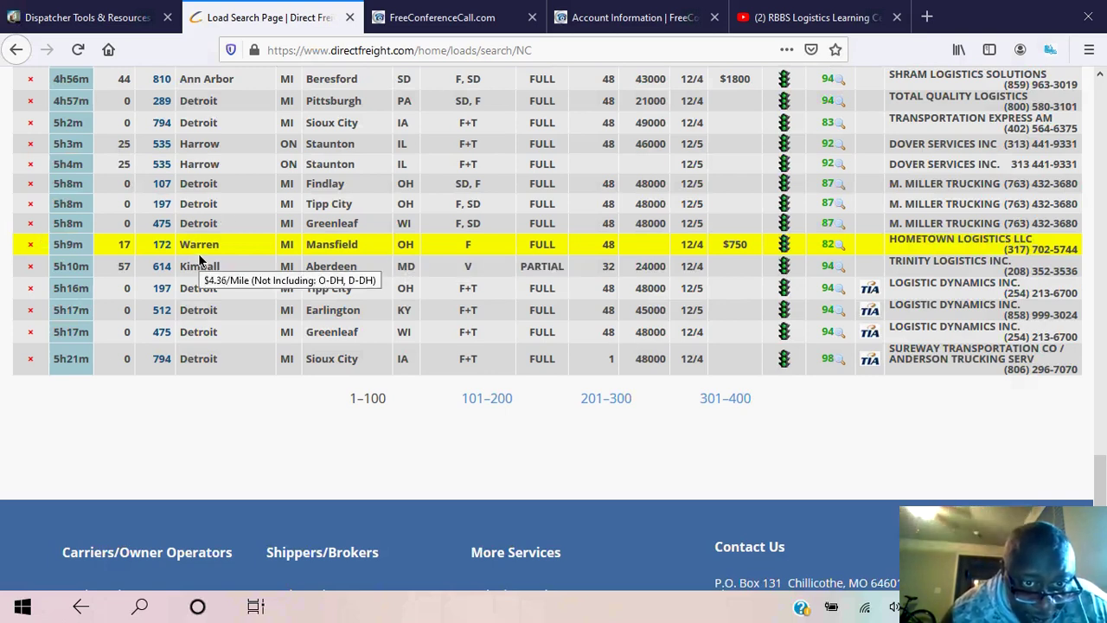
{"action": "mouse_move", "coordinate": [329, 247]}
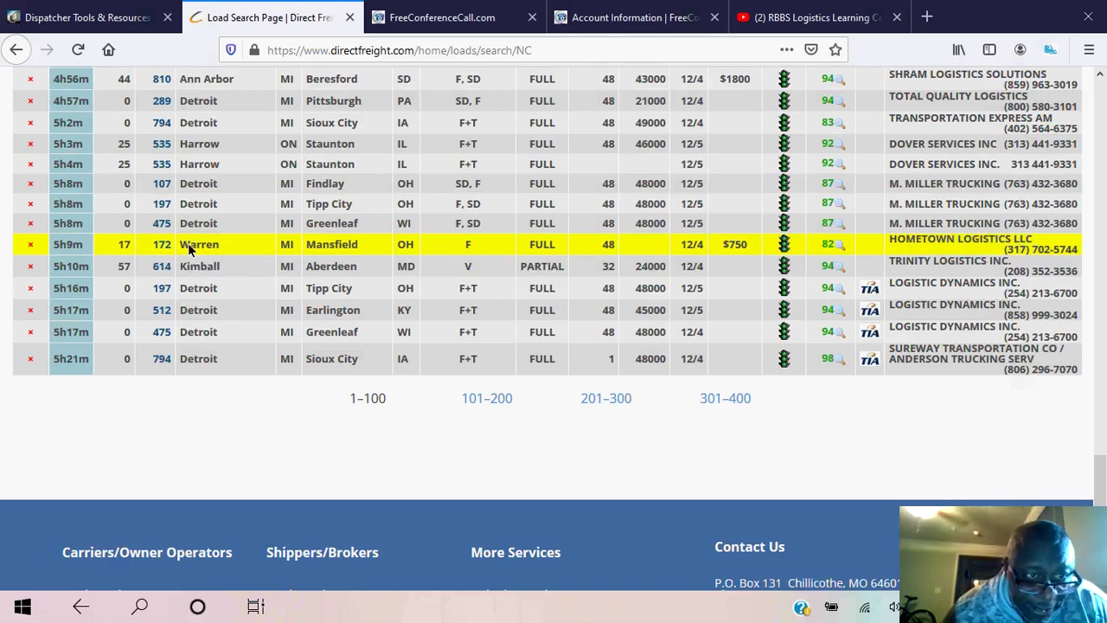
{"action": "mouse_move", "coordinate": [185, 248]}
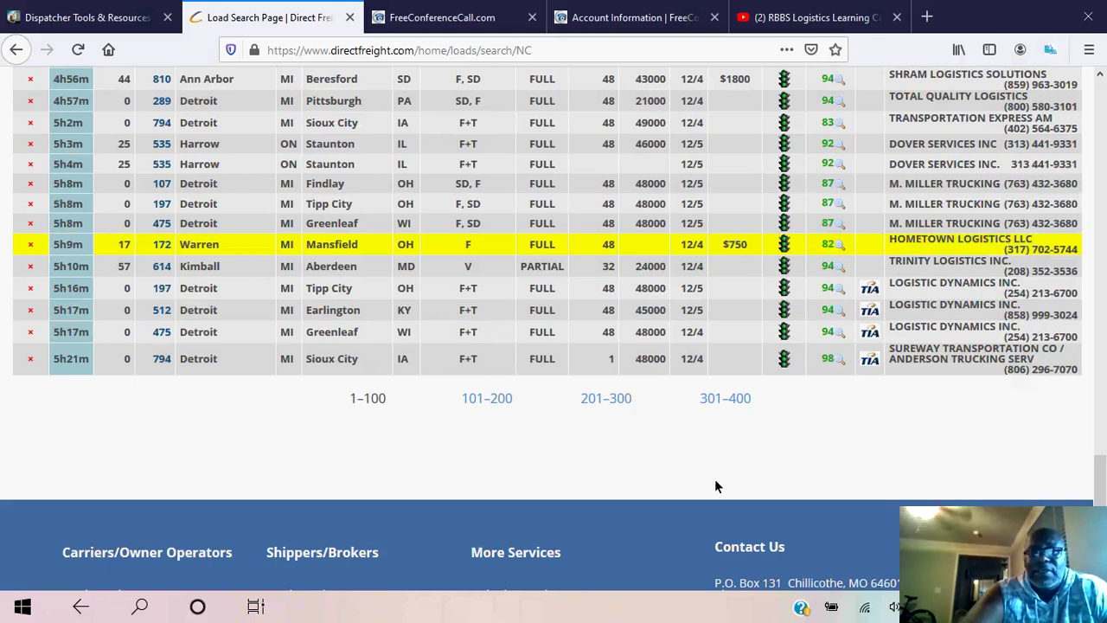
Open Detroit results 101–200 and look through them for highlighted loads
{"action": "left_click", "coordinate": [502, 398]}
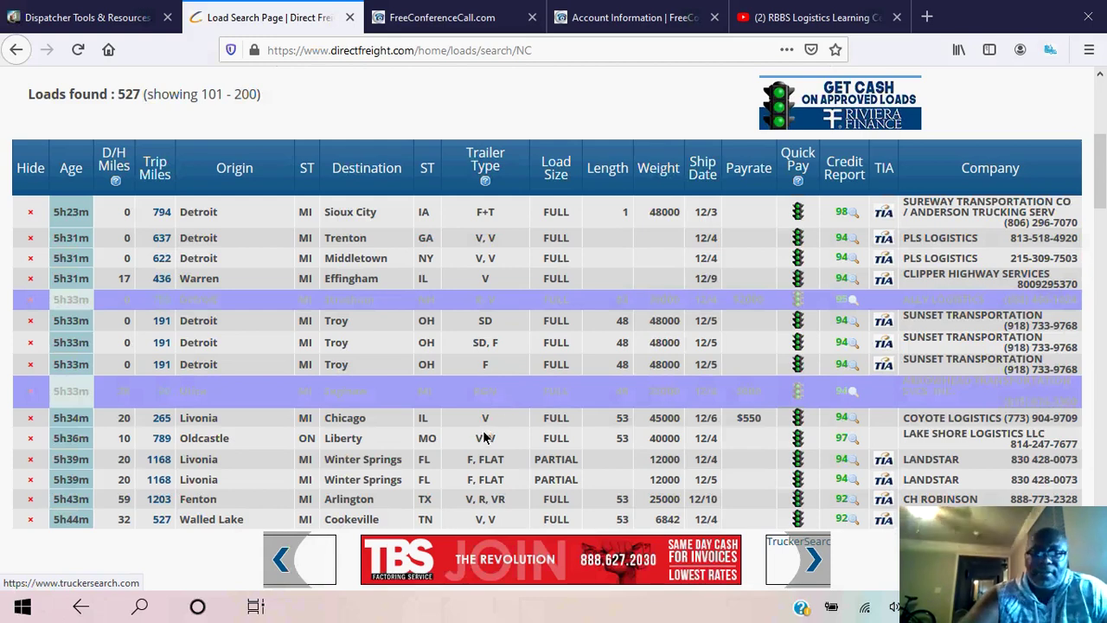
{"action": "scroll", "coordinate": [485, 440], "scroll_direction": "down", "scroll_amount": 1}
{"action": "scroll", "coordinate": [484, 439], "scroll_direction": "down", "scroll_amount": 5}
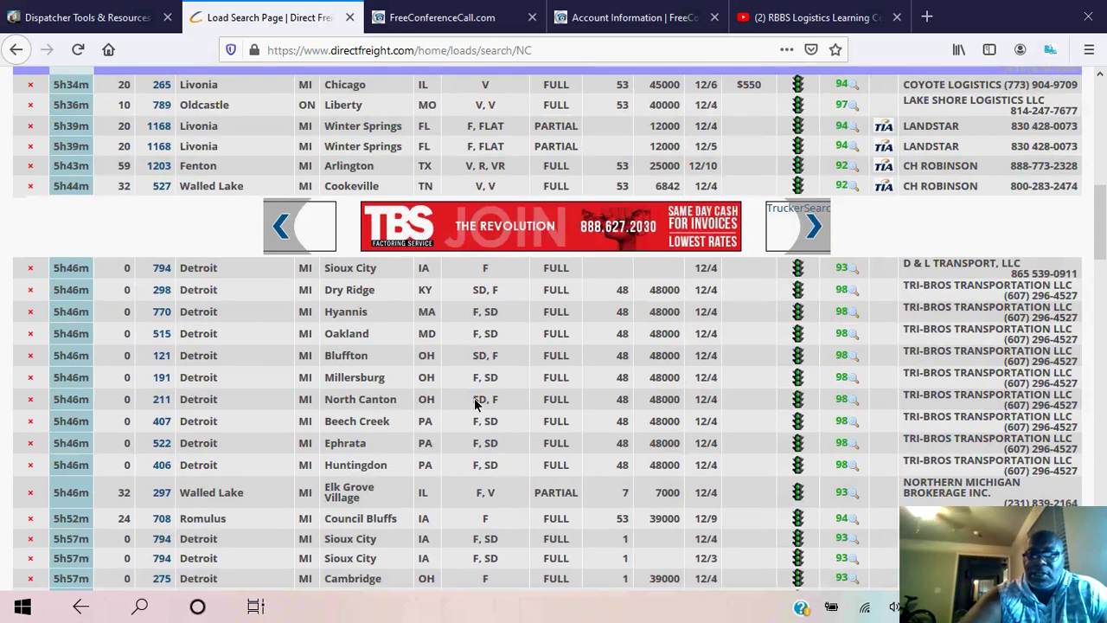
{"action": "scroll", "coordinate": [478, 400], "scroll_direction": "down", "scroll_amount": 20}
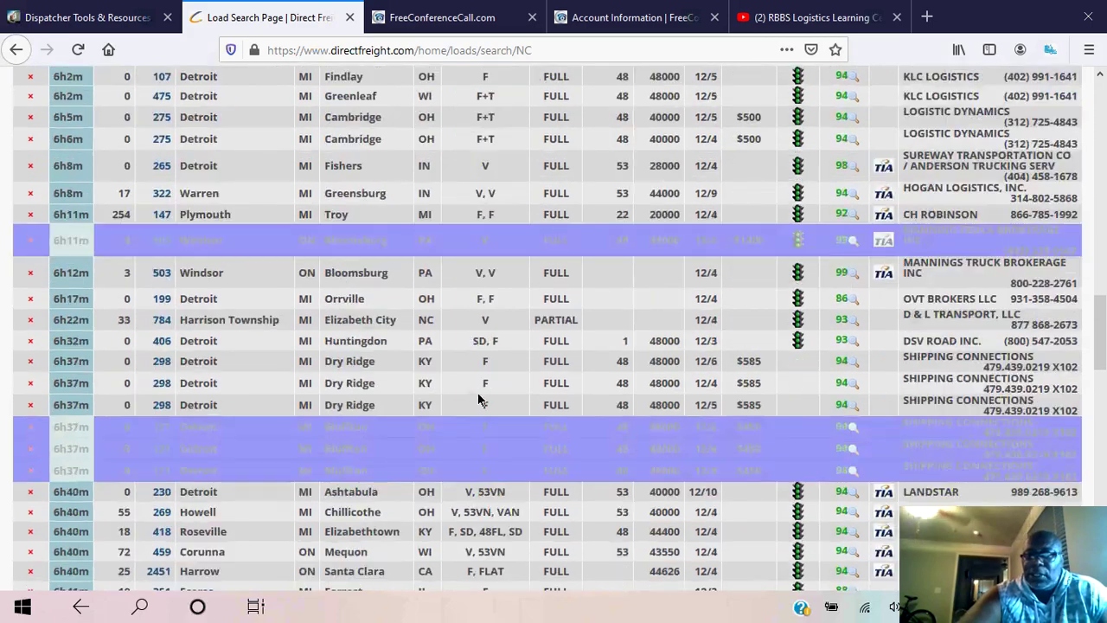
{"action": "scroll", "coordinate": [651, 286], "scroll_direction": "up", "scroll_amount": 20}
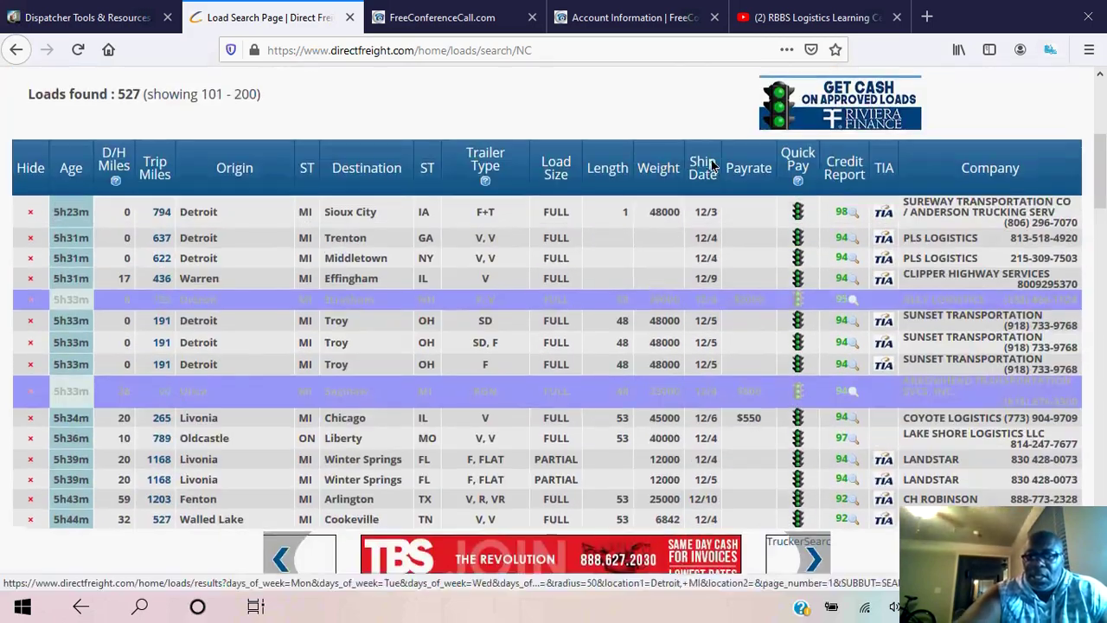
Sort the Detroit loads by payrate and look over the highest-paying ones
{"action": "left_click", "coordinate": [748, 169]}
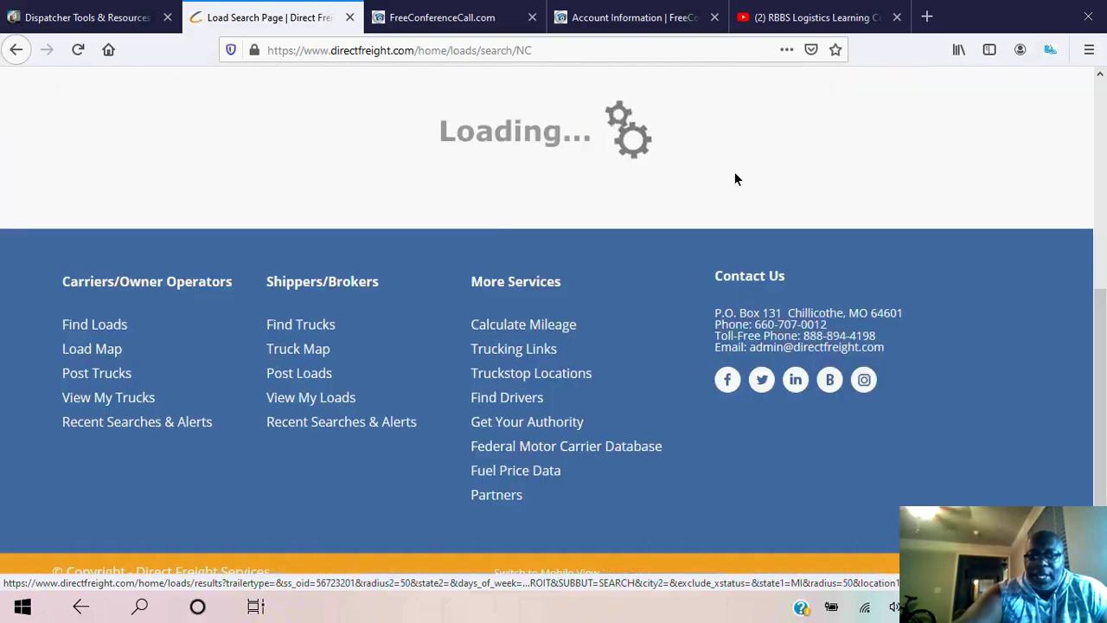
{"action": "scroll", "coordinate": [719, 216], "scroll_direction": "down", "scroll_amount": 10}
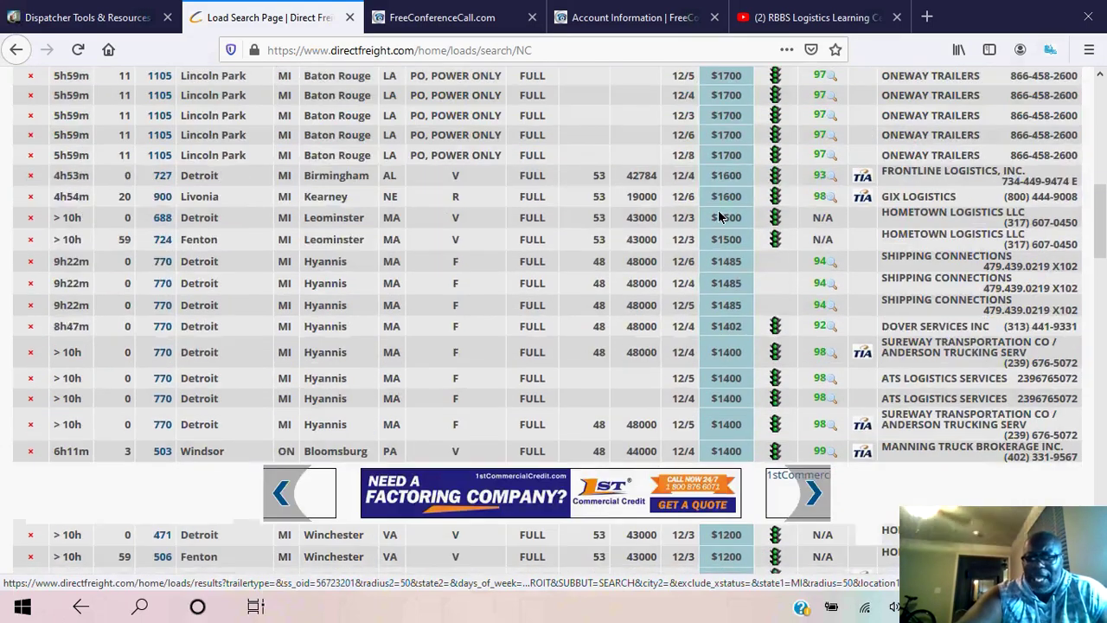
Look down the payrate-sorted Detroit loads and examine the yellow Utica to Saginaw load's deadhead and trip miles
{"action": "scroll", "coordinate": [724, 227], "scroll_direction": "down", "scroll_amount": 10}
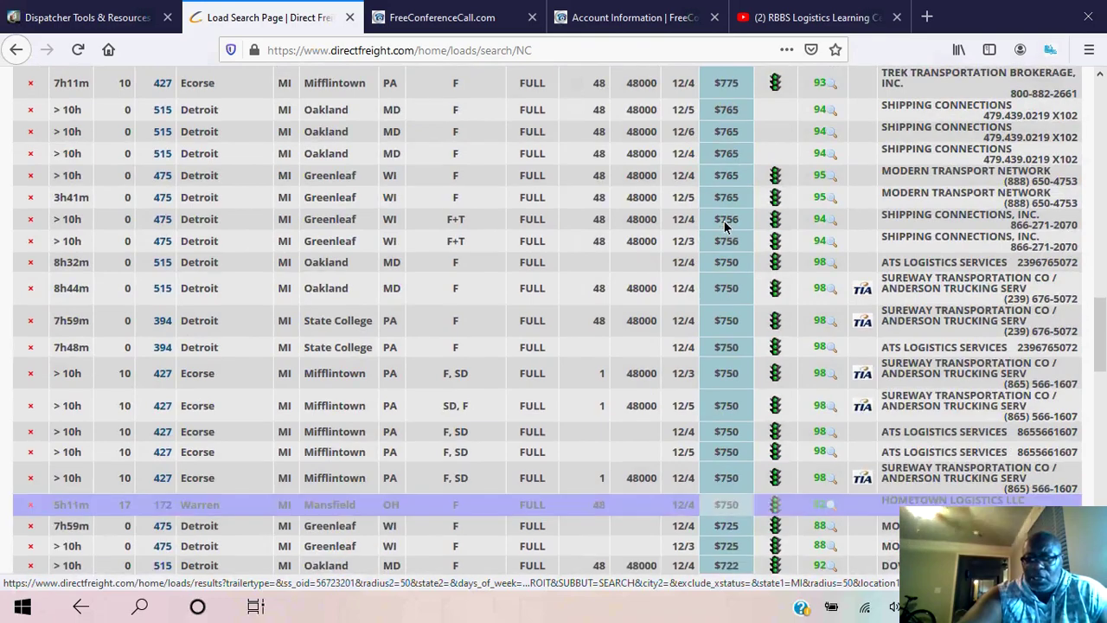
{"action": "scroll", "coordinate": [726, 227], "scroll_direction": "down", "scroll_amount": 6}
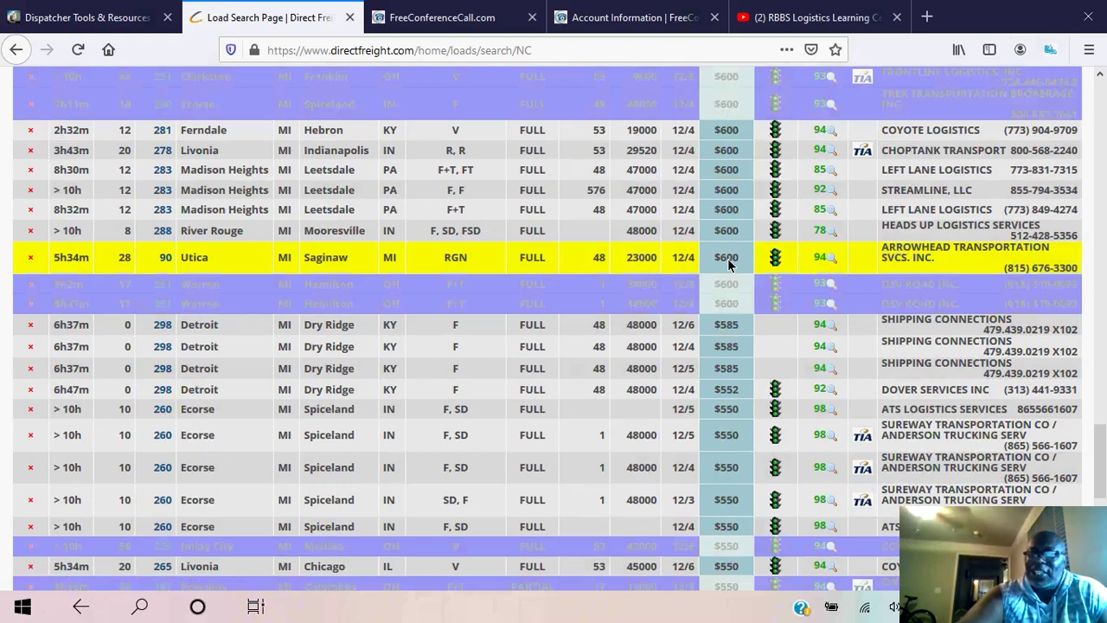
{"action": "mouse_move", "coordinate": [727, 262]}
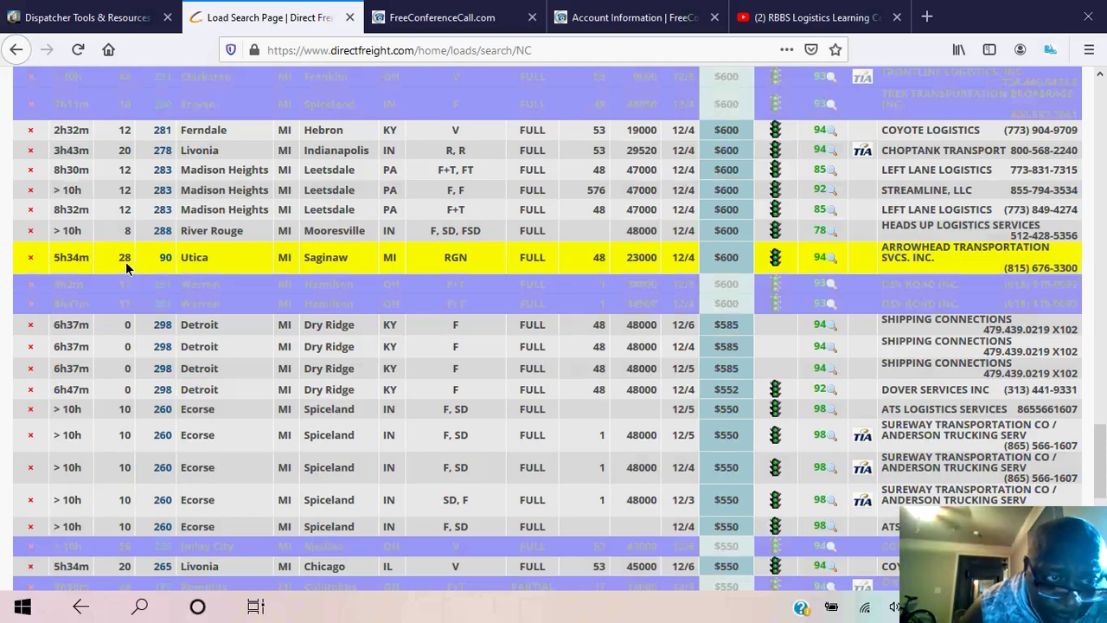
{"action": "mouse_move", "coordinate": [125, 268]}
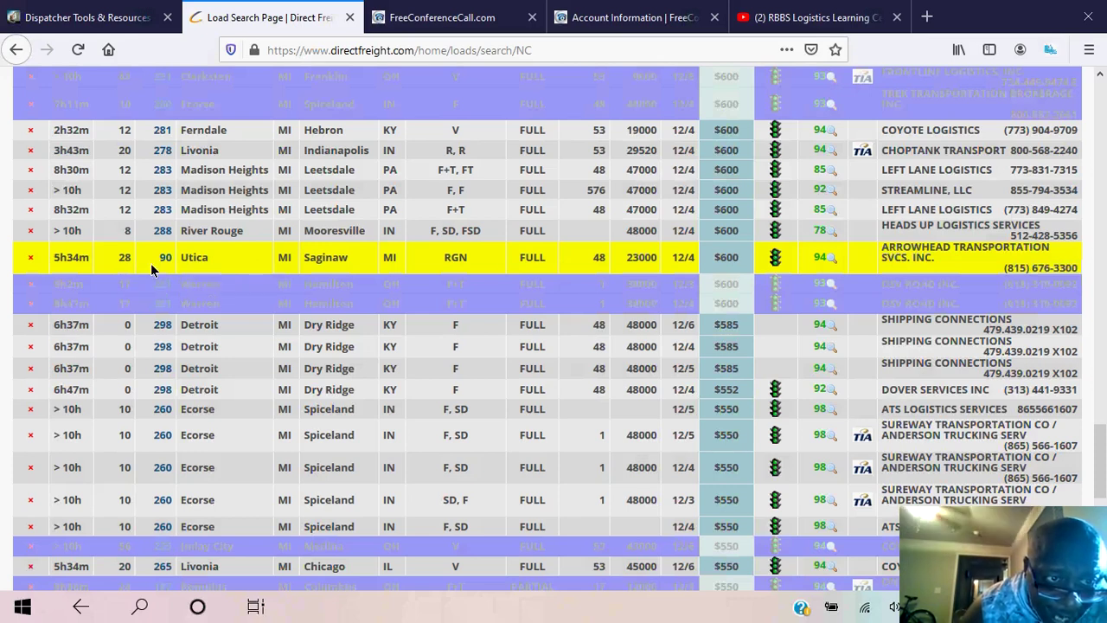
{"action": "mouse_move", "coordinate": [316, 268]}
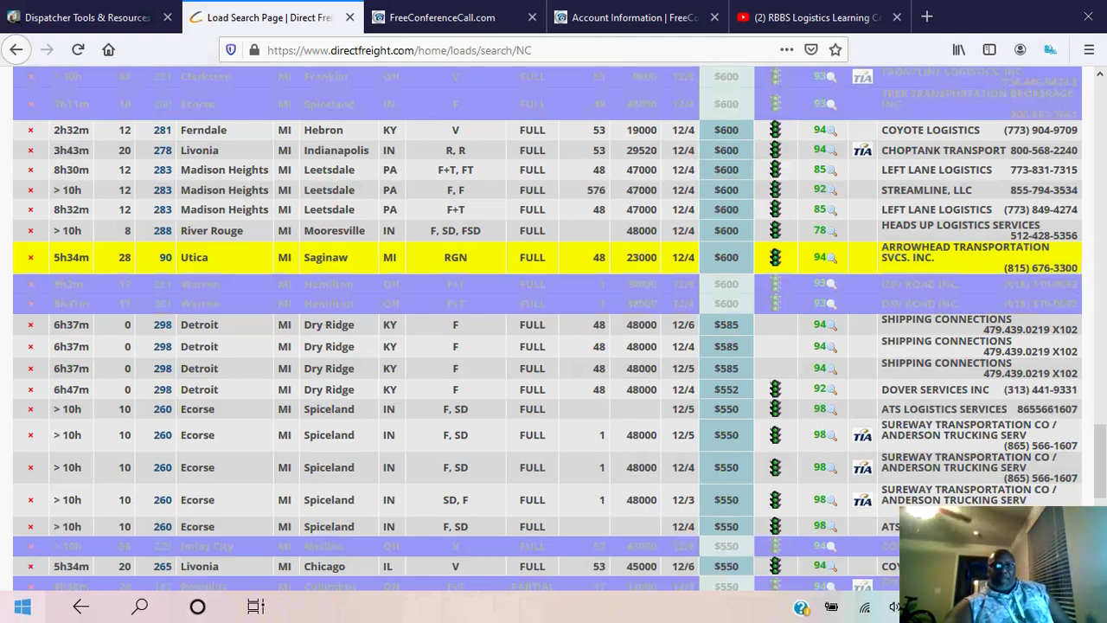
Switch to the Windows Calculator and calculate 875 × 5
{"action": "left_click", "coordinate": [22, 606]}
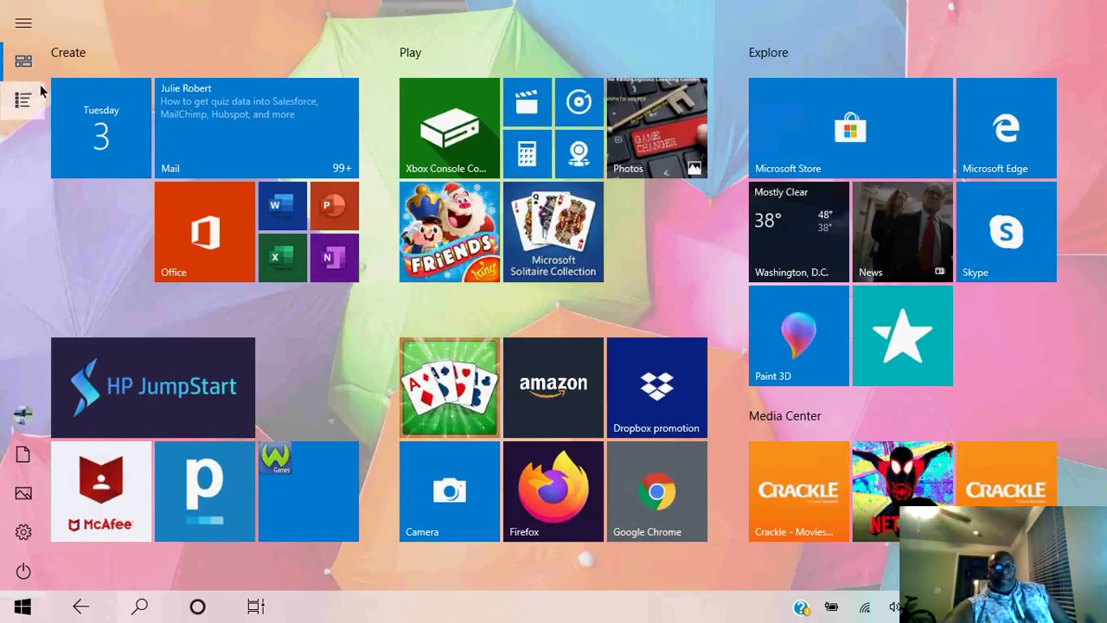
{"action": "left_click", "coordinate": [533, 156]}
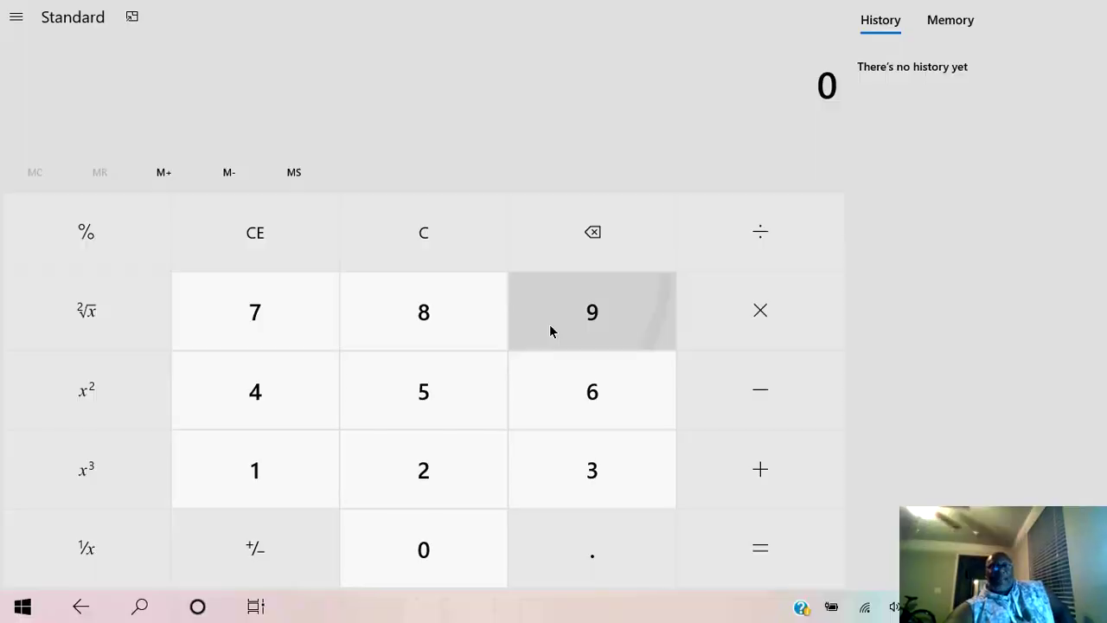
{"action": "left_click", "coordinate": [423, 324]}
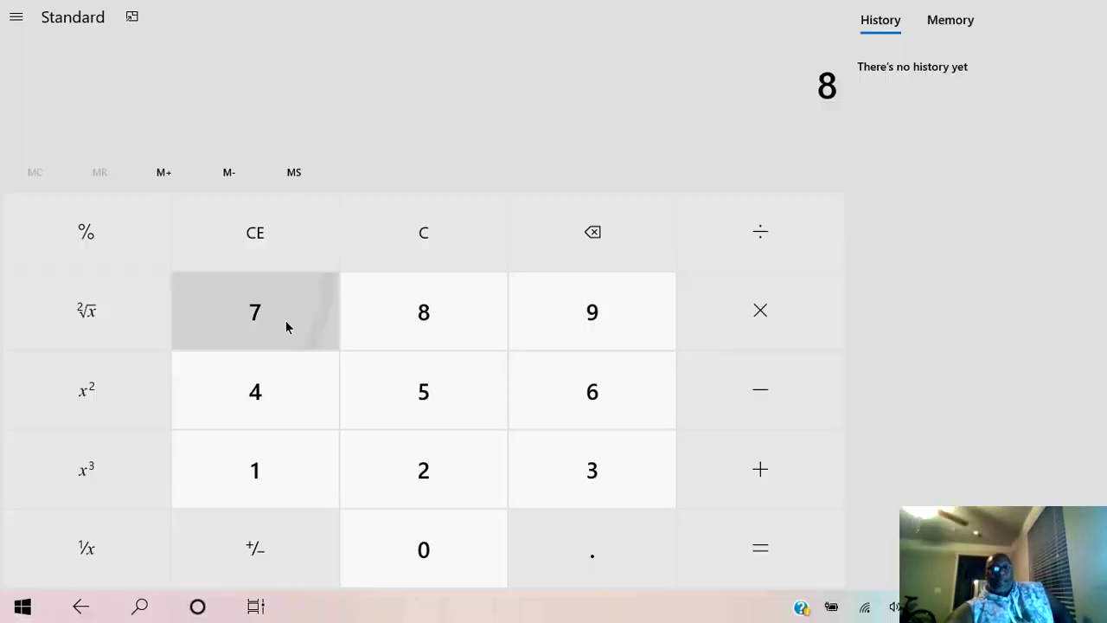
{"action": "left_click", "coordinate": [286, 320]}
{"action": "left_click", "coordinate": [407, 391]}
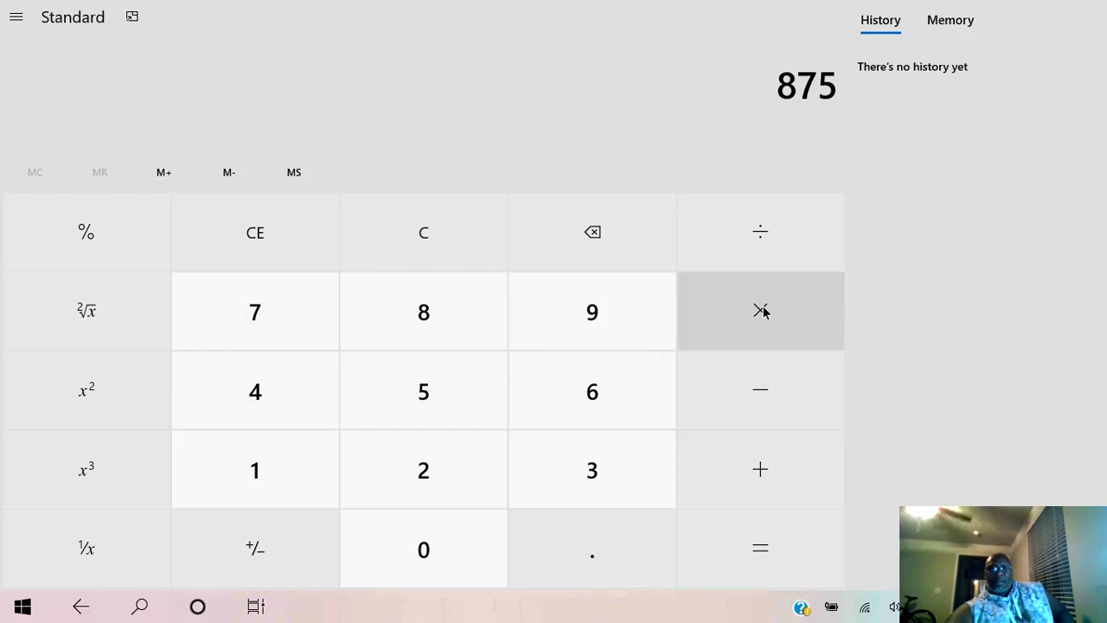
{"action": "left_click", "coordinate": [761, 308]}
{"action": "left_click", "coordinate": [405, 407]}
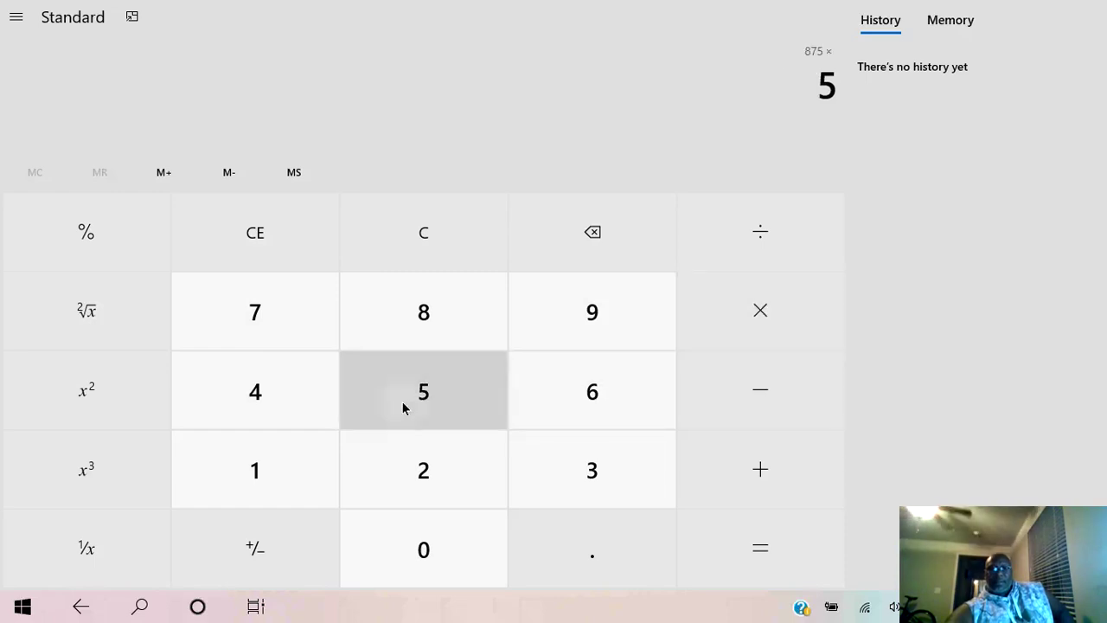
{"action": "left_click", "coordinate": [766, 553]}
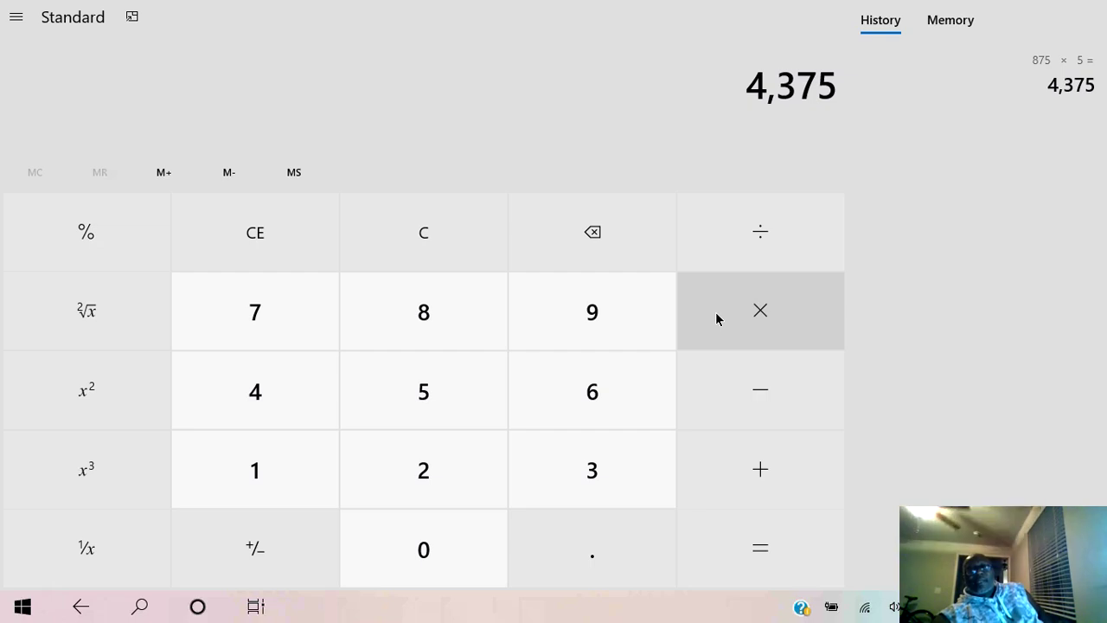
Subtract 500 from the calculated product
{"action": "left_click", "coordinate": [775, 395]}
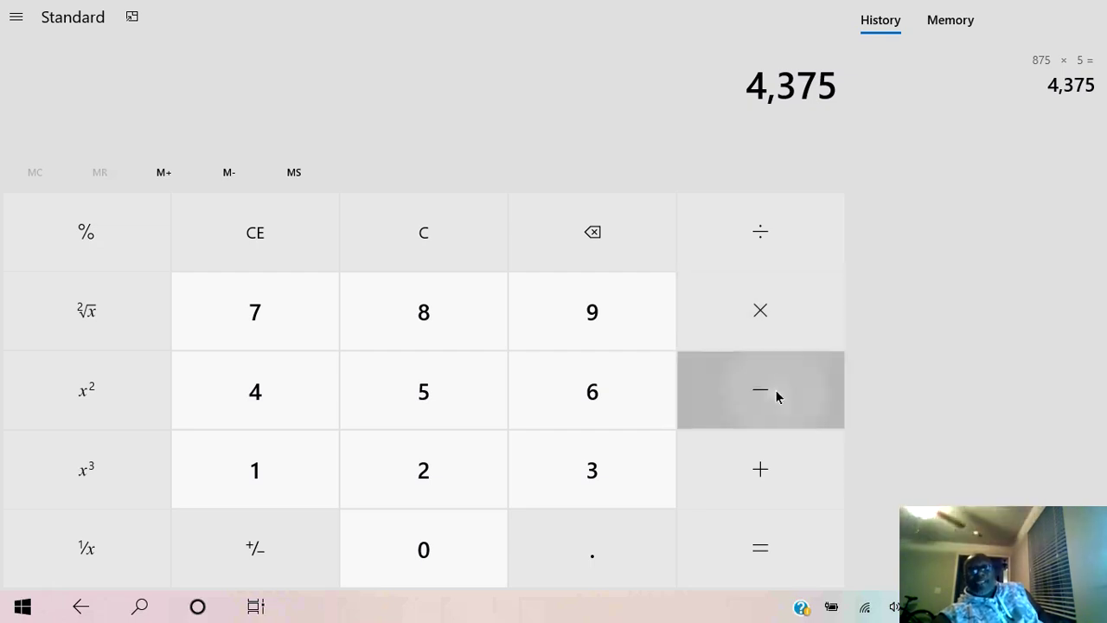
{"action": "left_click", "coordinate": [423, 394]}
{"action": "left_click", "coordinate": [411, 545]}
{"action": "left_click", "coordinate": [409, 538]}
{"action": "left_click", "coordinate": [786, 541]}
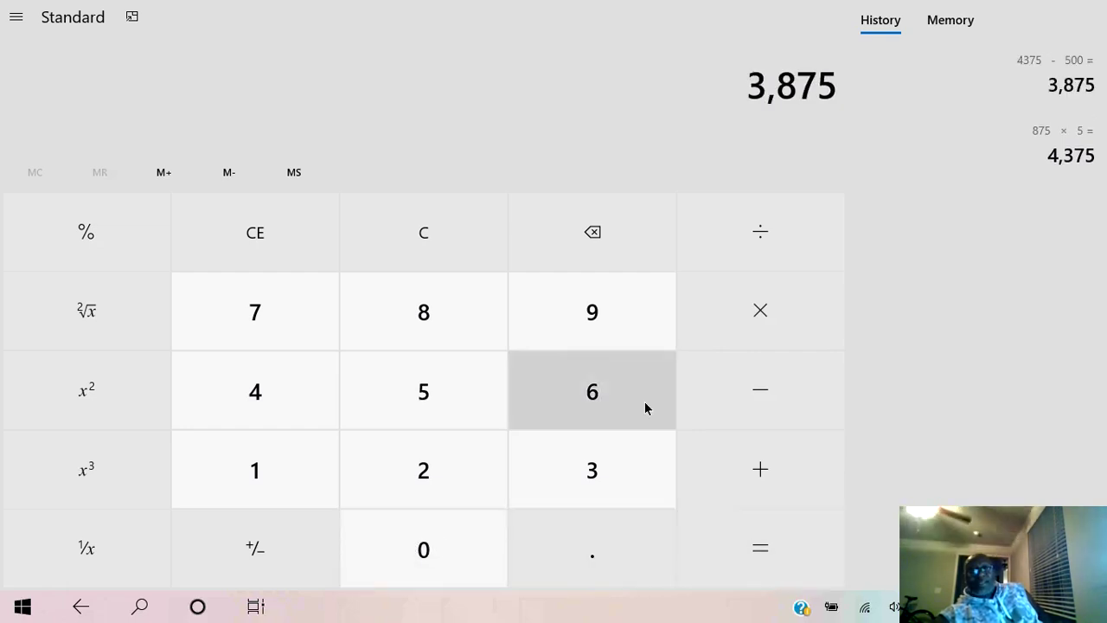
Multiply the remaining amount by 52
{"action": "left_click", "coordinate": [757, 331]}
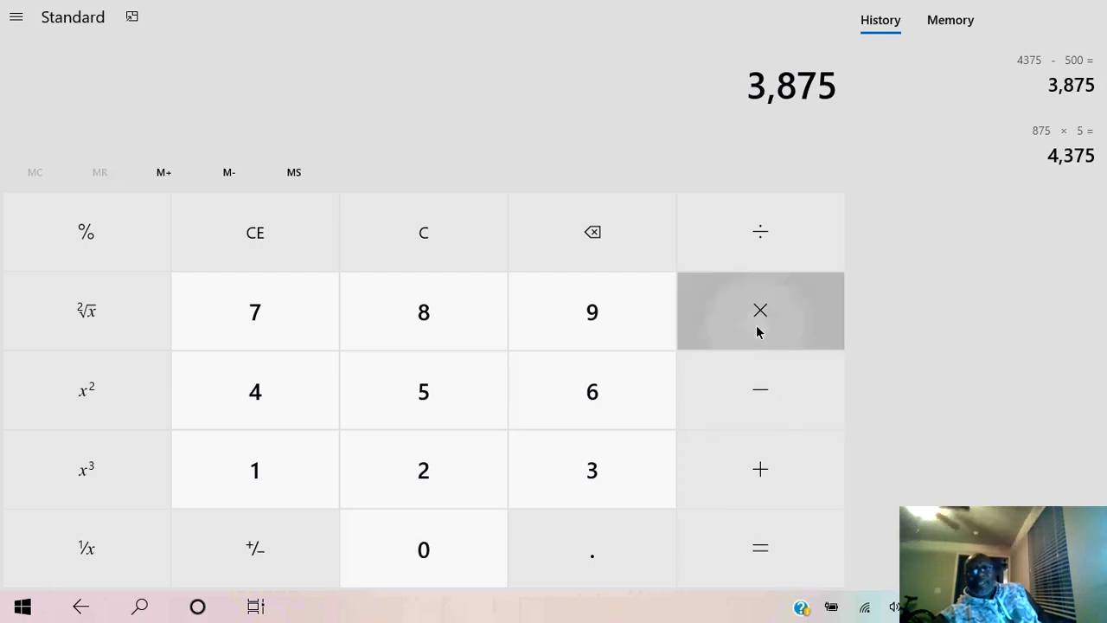
{"action": "left_click", "coordinate": [421, 415]}
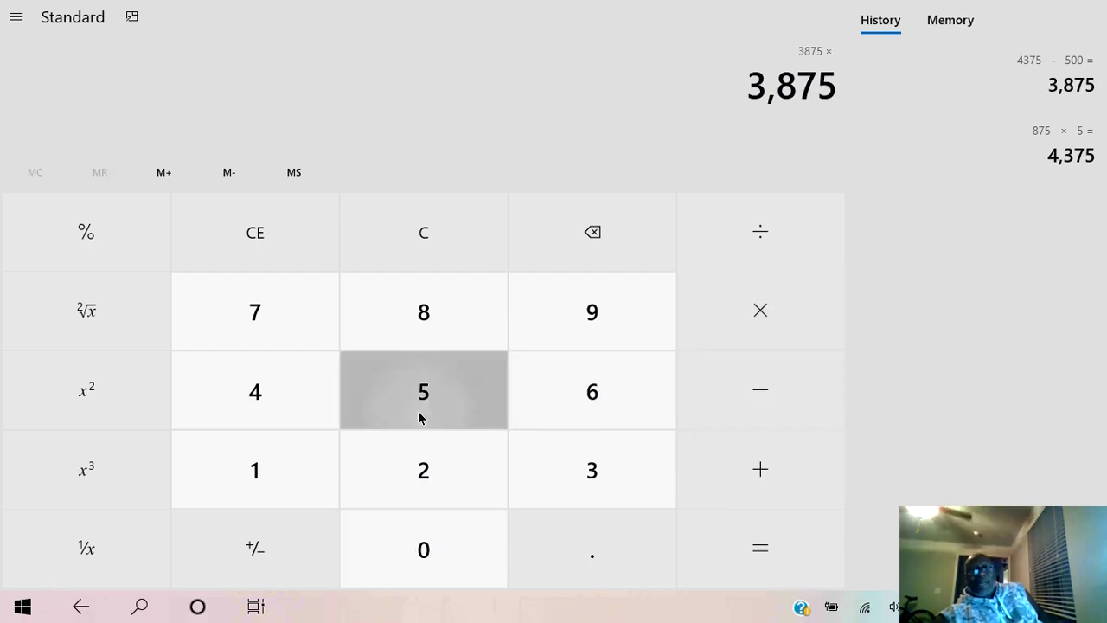
{"action": "left_click", "coordinate": [412, 490]}
{"action": "left_click", "coordinate": [761, 560]}
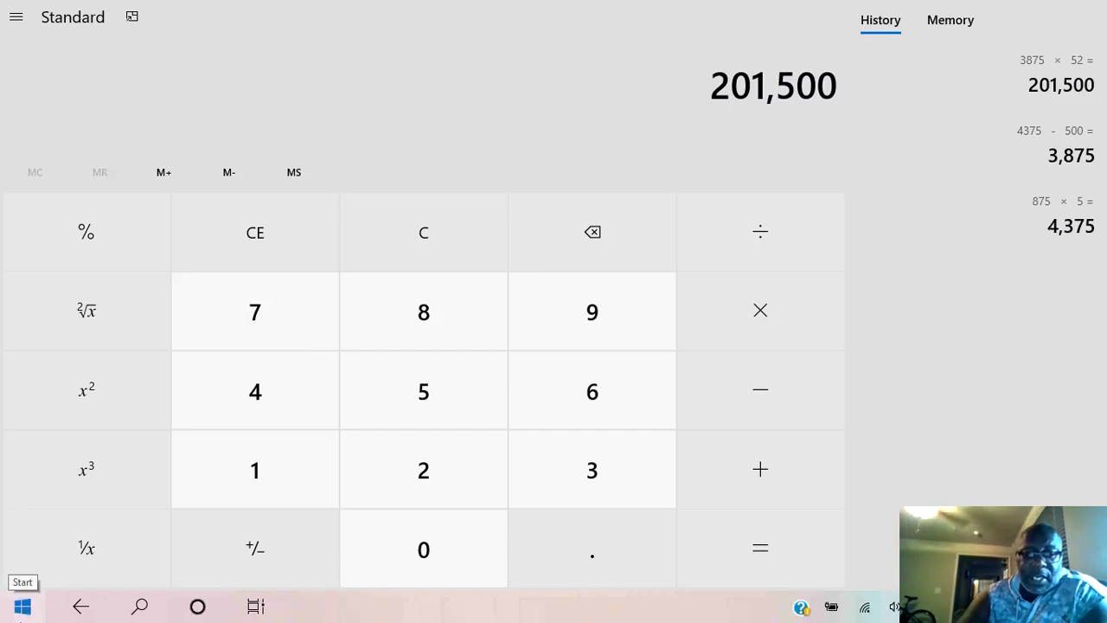
Switch back to Firefox and review the highlighted loads across the first 100 payrate-sorted Detroit results
{"action": "left_click", "coordinate": [21, 609]}
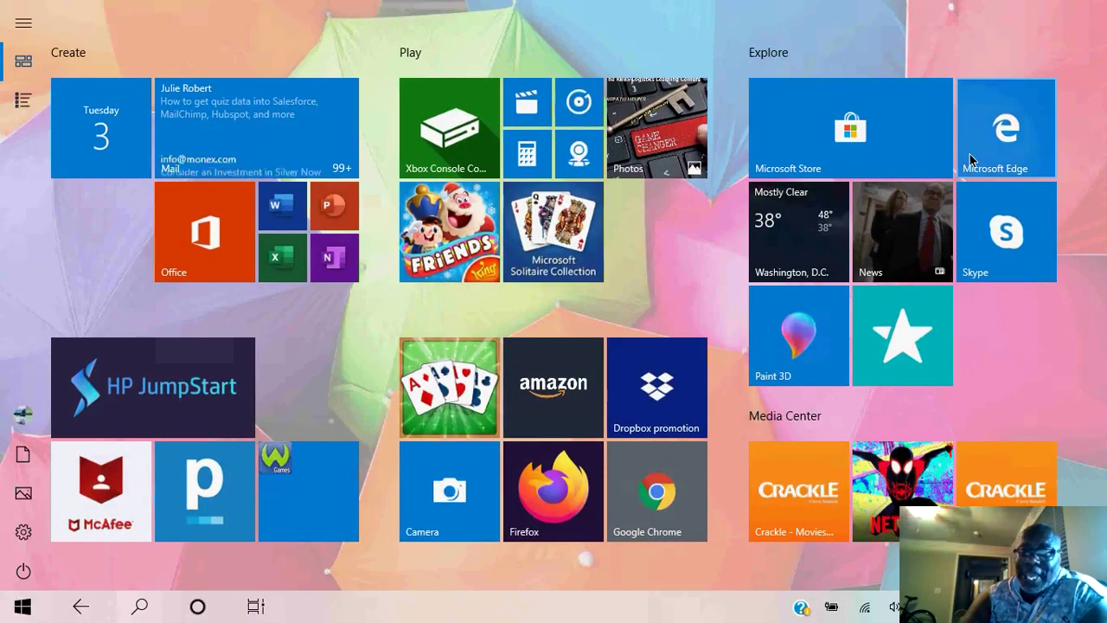
{"action": "left_click", "coordinate": [558, 509]}
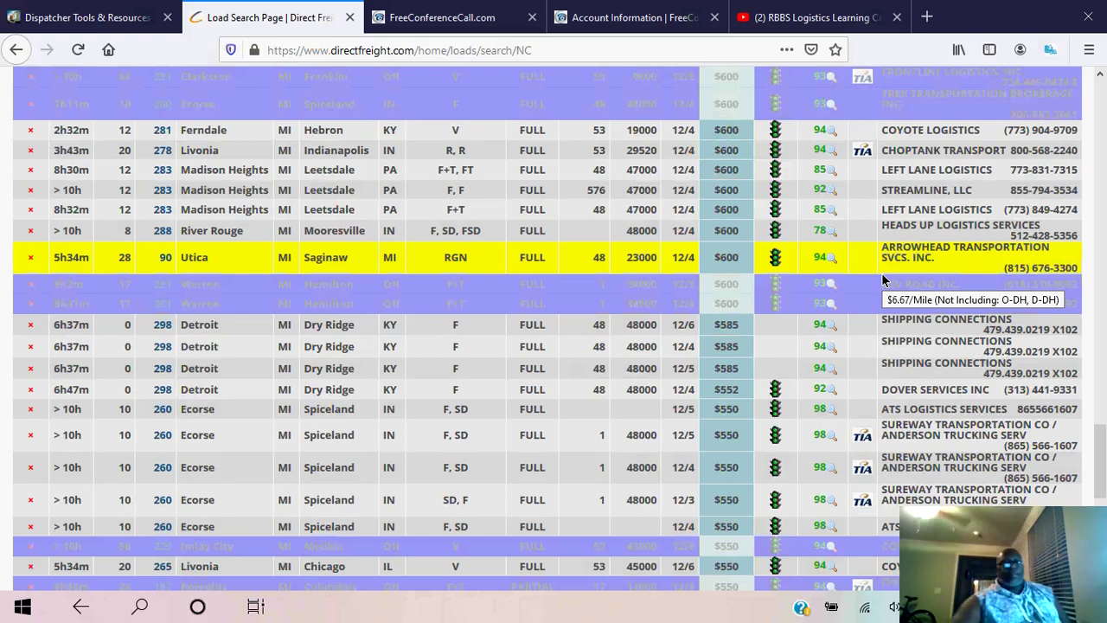
{"action": "scroll", "coordinate": [864, 295], "scroll_direction": "down", "scroll_amount": 2}
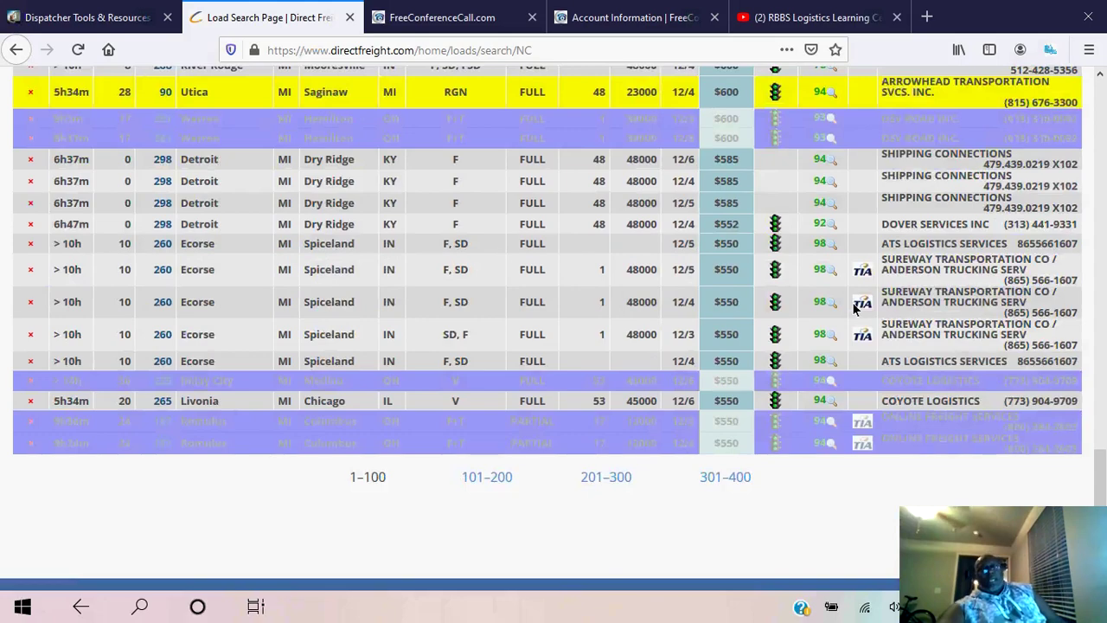
{"action": "scroll", "coordinate": [854, 304], "scroll_direction": "down", "scroll_amount": 4}
{"action": "scroll", "coordinate": [858, 304], "scroll_direction": "up", "scroll_amount": 4}
{"action": "scroll", "coordinate": [861, 309], "scroll_direction": "up", "scroll_amount": 1}
{"action": "scroll", "coordinate": [861, 308], "scroll_direction": "down", "scroll_amount": 5}
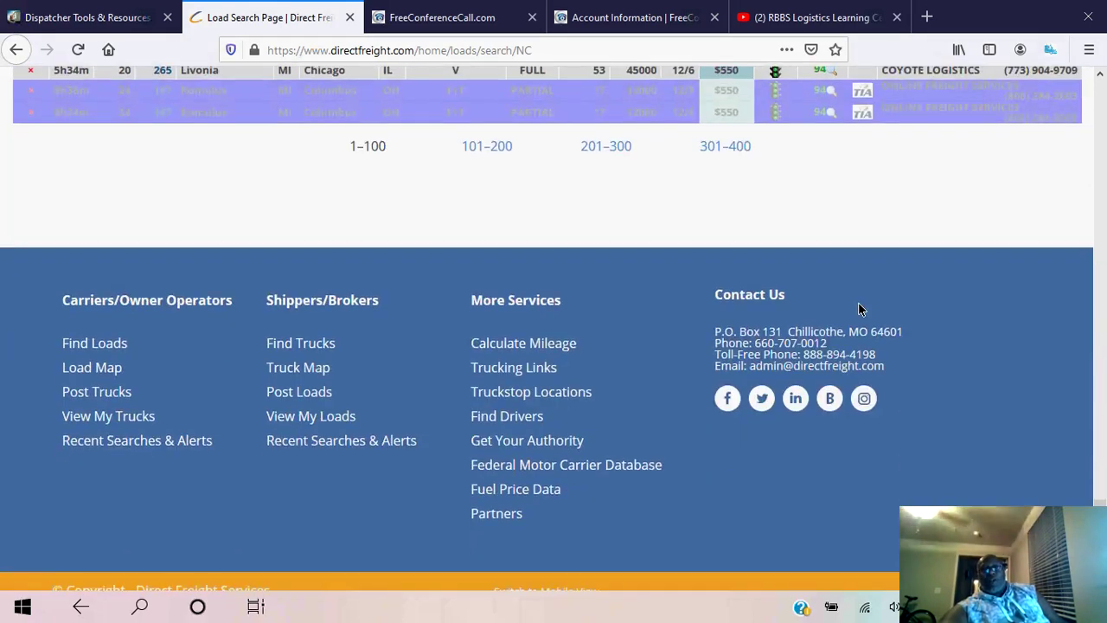
{"action": "scroll", "coordinate": [858, 302], "scroll_direction": "up", "scroll_amount": 8}
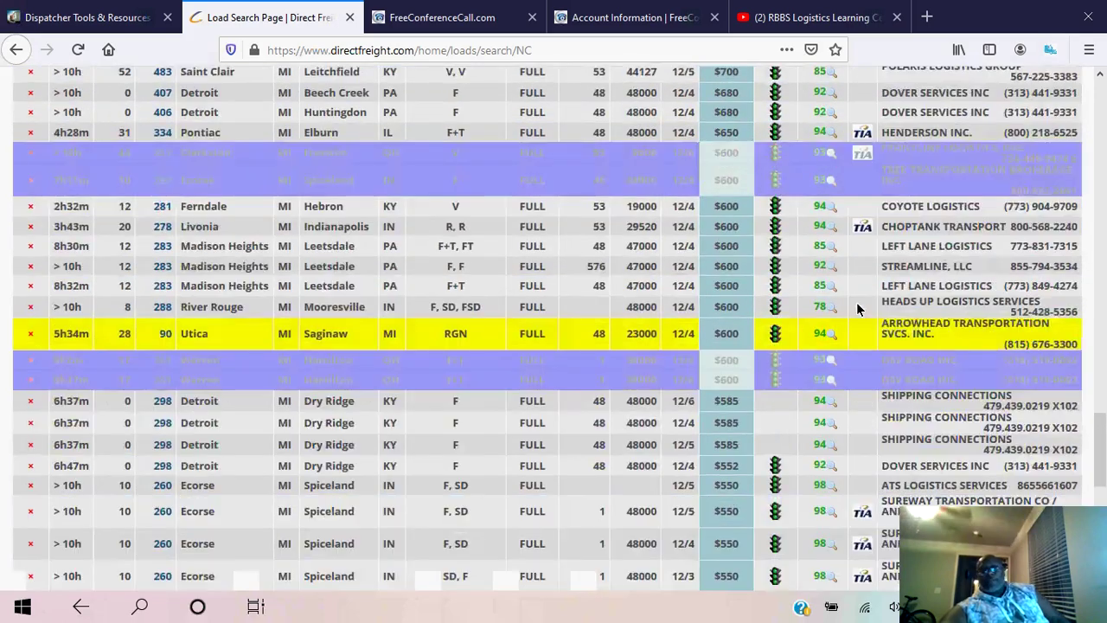
{"action": "scroll", "coordinate": [861, 309], "scroll_direction": "up", "scroll_amount": 8}
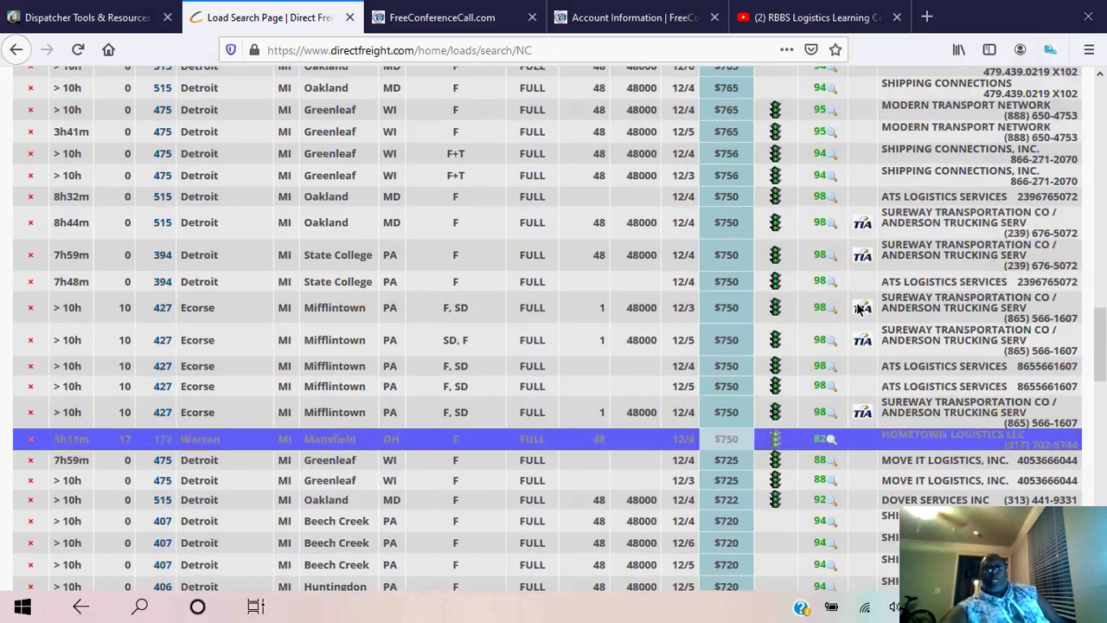
{"action": "scroll", "coordinate": [786, 371], "scroll_direction": "up", "scroll_amount": 6}
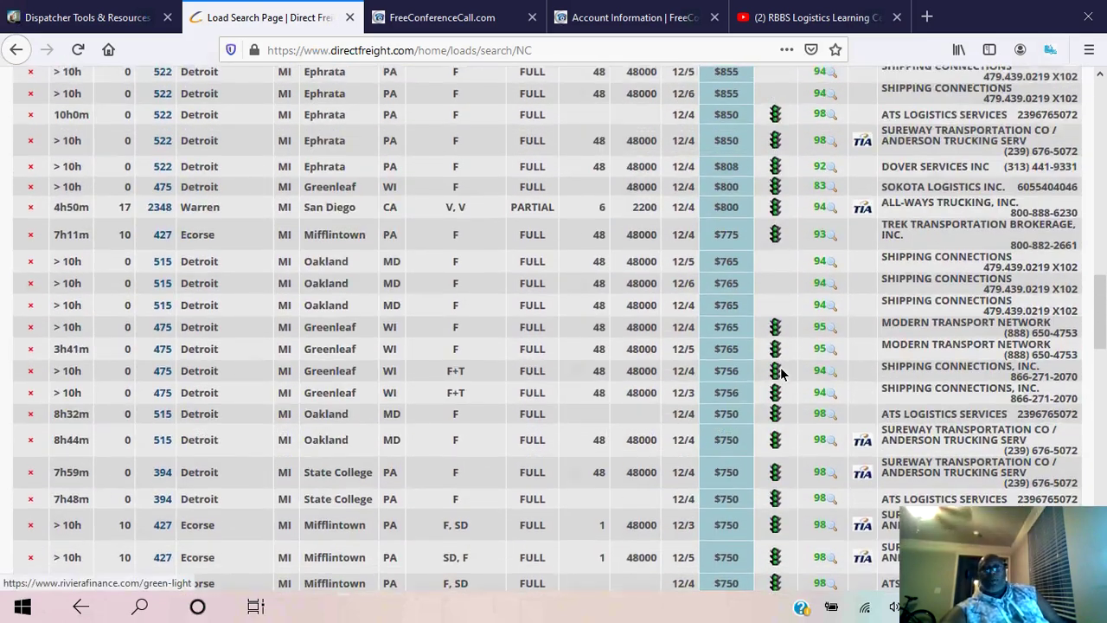
{"action": "scroll", "coordinate": [781, 372], "scroll_direction": "up", "scroll_amount": 10}
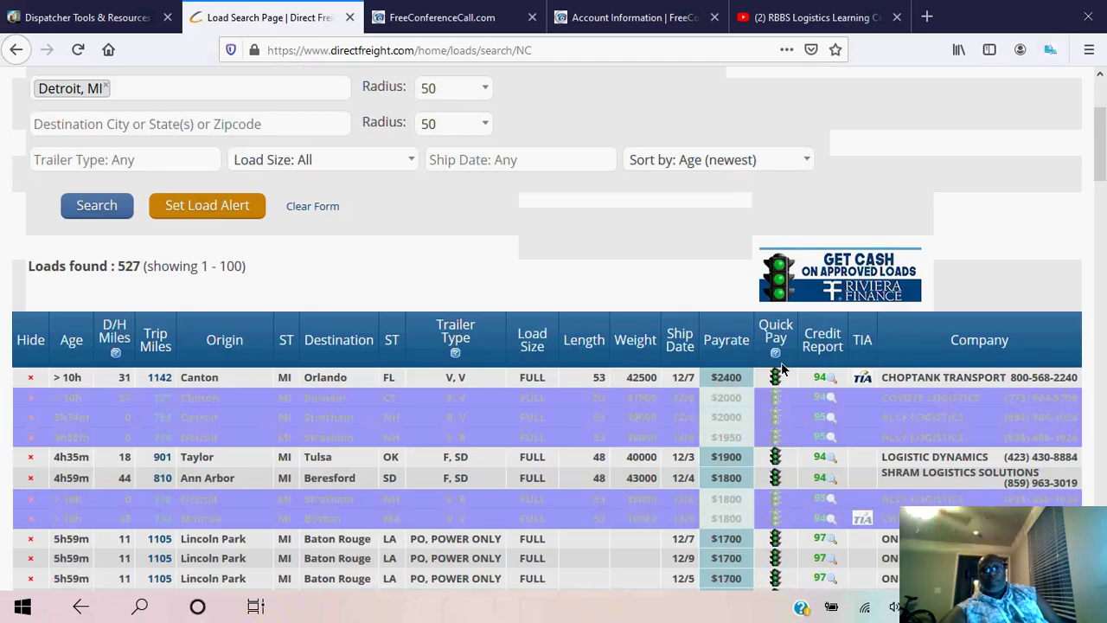
{"action": "scroll", "coordinate": [781, 370], "scroll_direction": "down", "scroll_amount": 5}
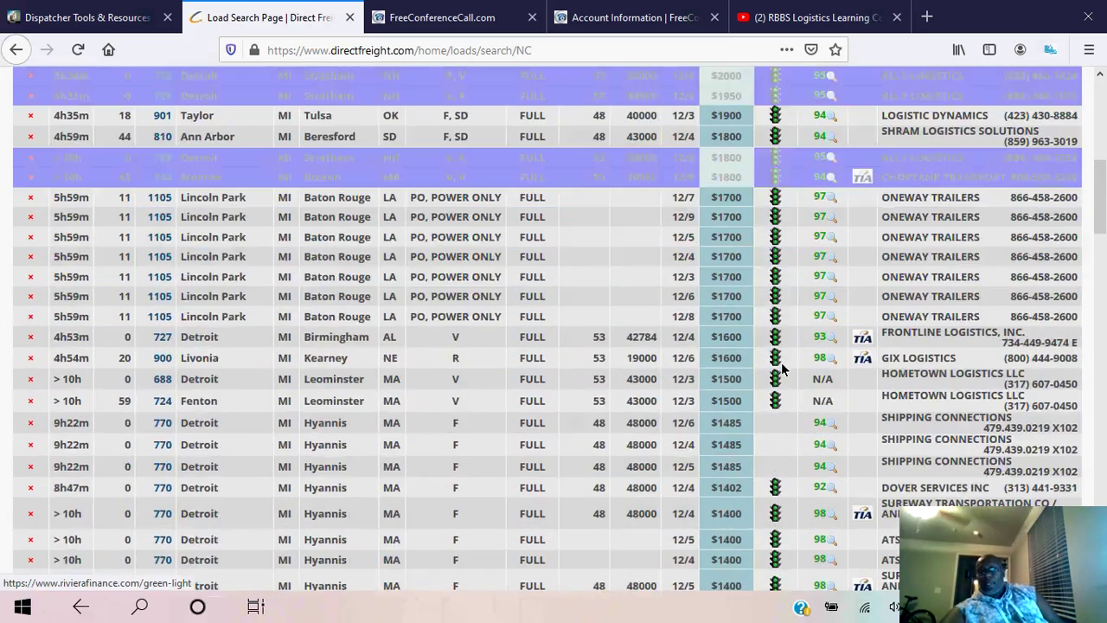
{"action": "scroll", "coordinate": [781, 370], "scroll_direction": "down", "scroll_amount": 1}
{"action": "scroll", "coordinate": [917, 353], "scroll_direction": "up", "scroll_amount": 10}
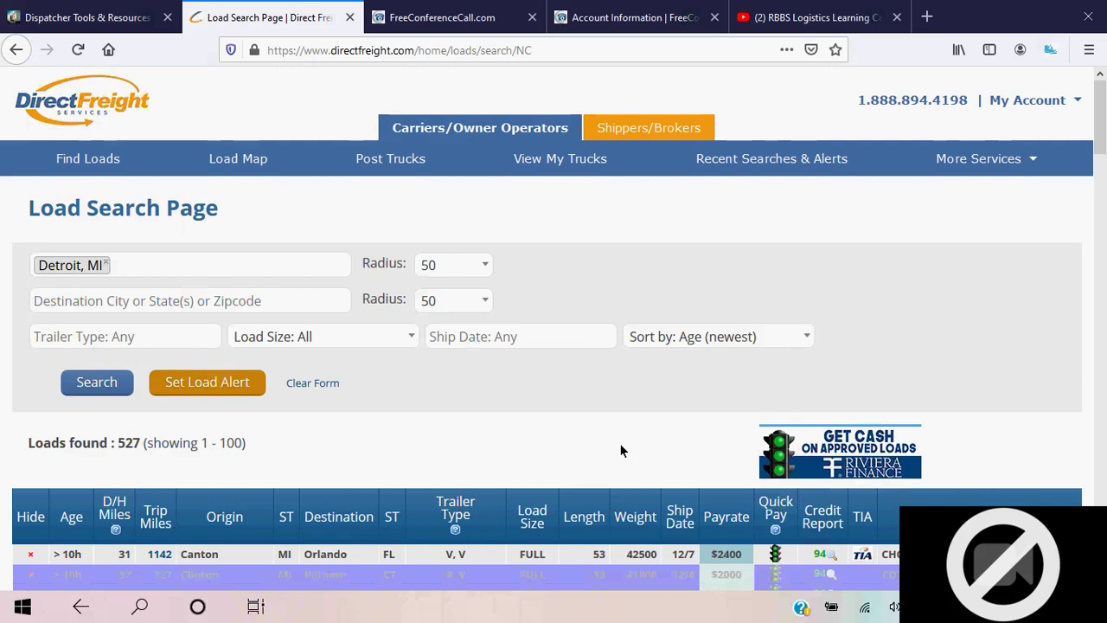
Check the rate per mile of the highlighted $1950 Detroit load near the beginning of the results
{"action": "scroll", "coordinate": [621, 451], "scroll_direction": "down", "scroll_amount": 1}
{"action": "scroll", "coordinate": [620, 449], "scroll_direction": "down", "scroll_amount": 1}
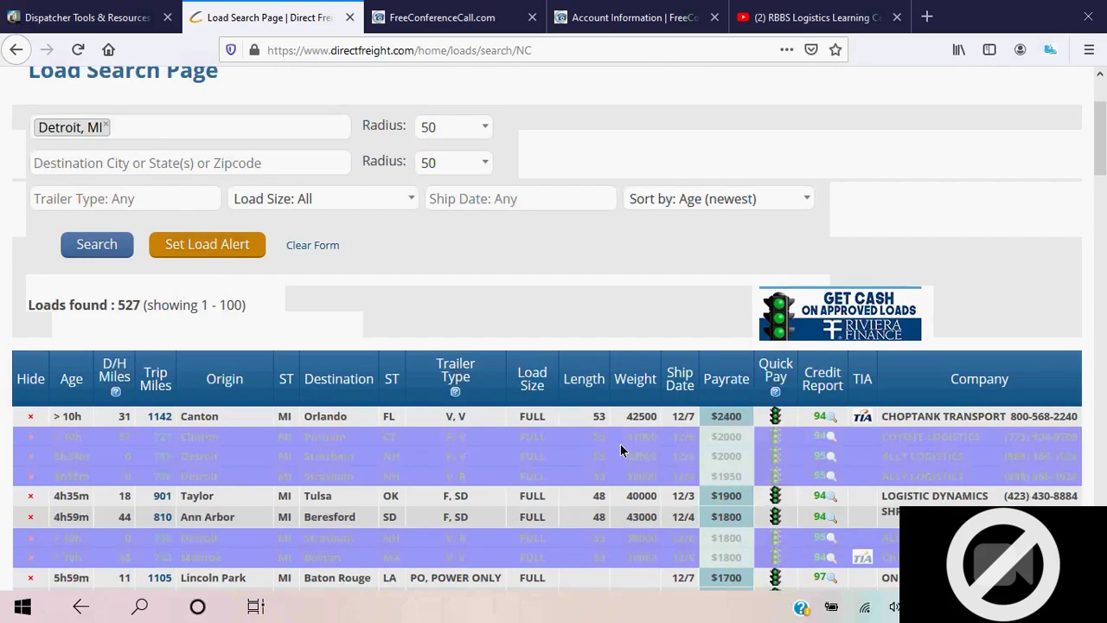
{"action": "scroll", "coordinate": [621, 451], "scroll_direction": "down", "scroll_amount": 1}
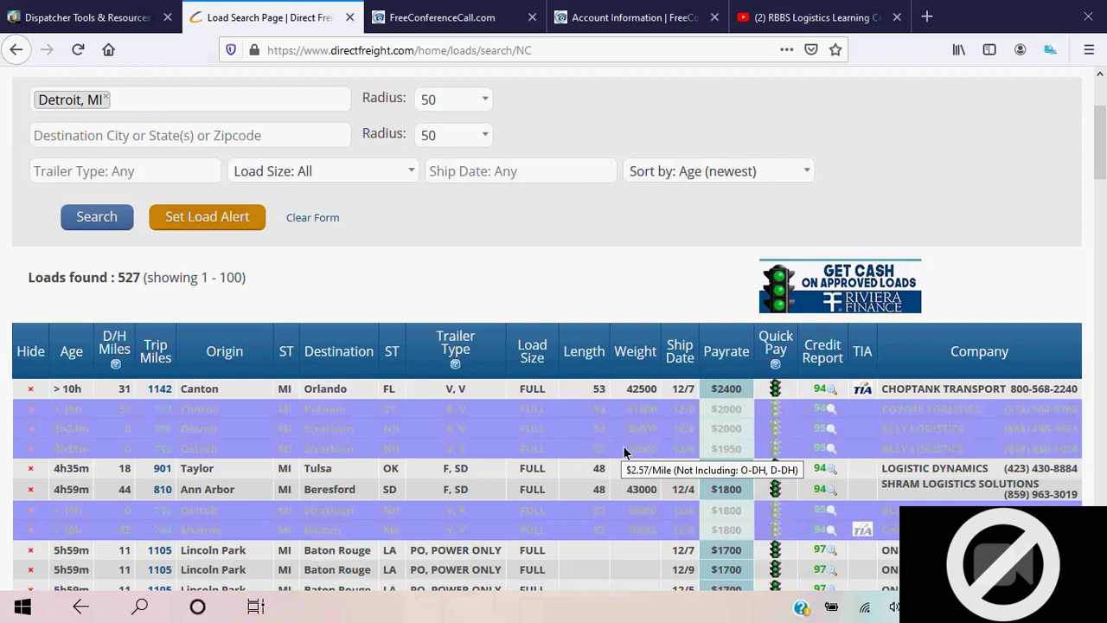
{"action": "scroll", "coordinate": [623, 446], "scroll_direction": "up", "scroll_amount": 1}
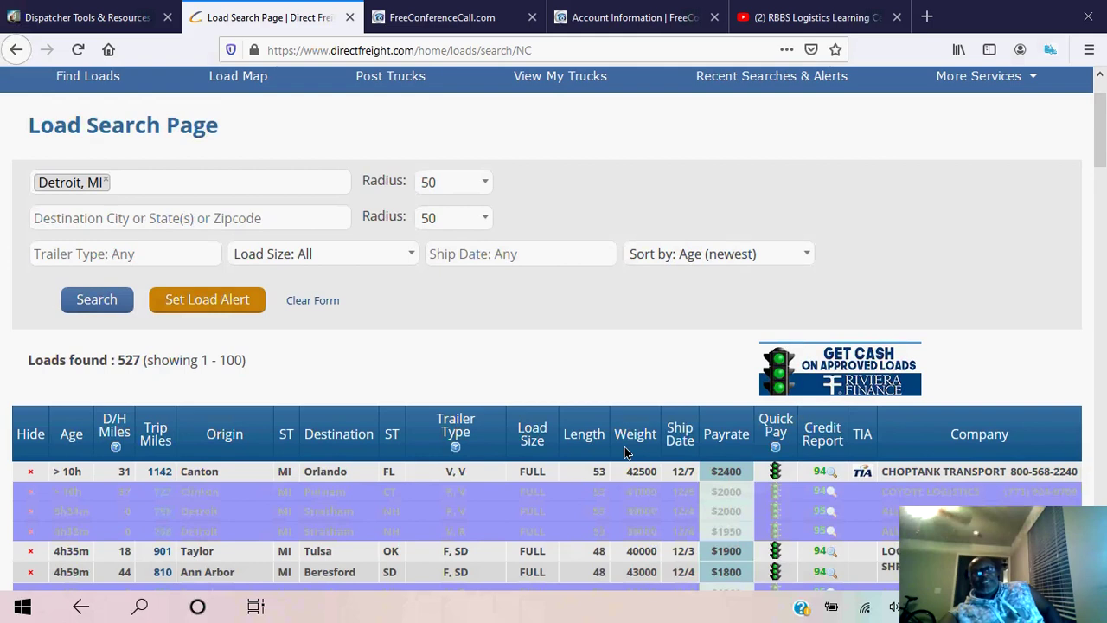
{"action": "scroll", "coordinate": [625, 450], "scroll_direction": "up", "scroll_amount": 1}
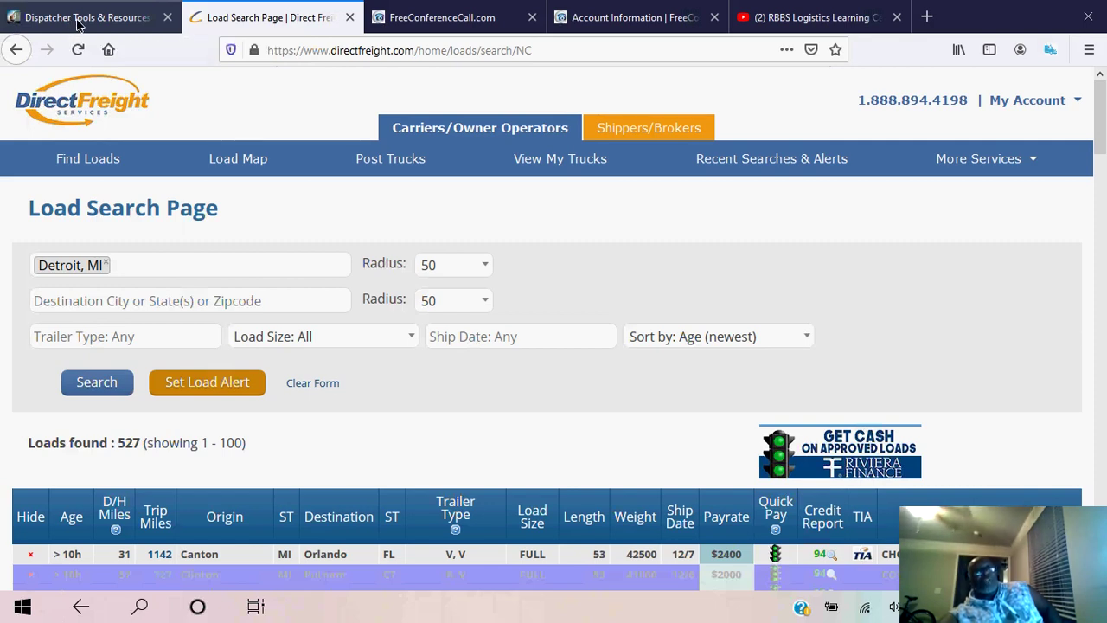
Switch to the open YouTube channel page and search YouTube for "rbbs orientation"
{"action": "left_click", "coordinate": [821, 31]}
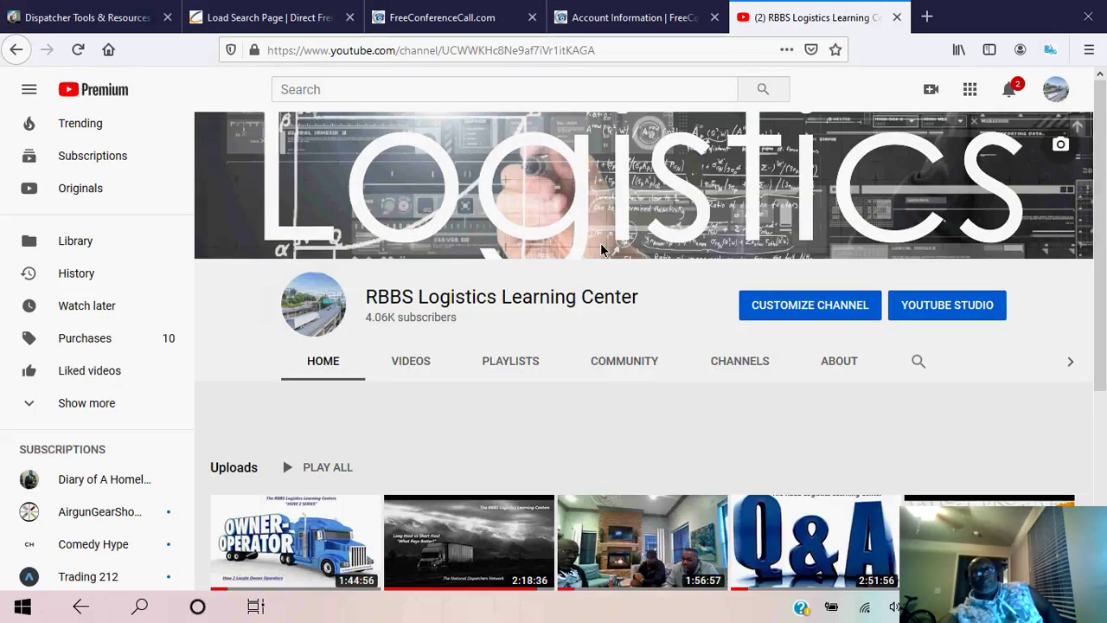
{"action": "left_click", "coordinate": [364, 90]}
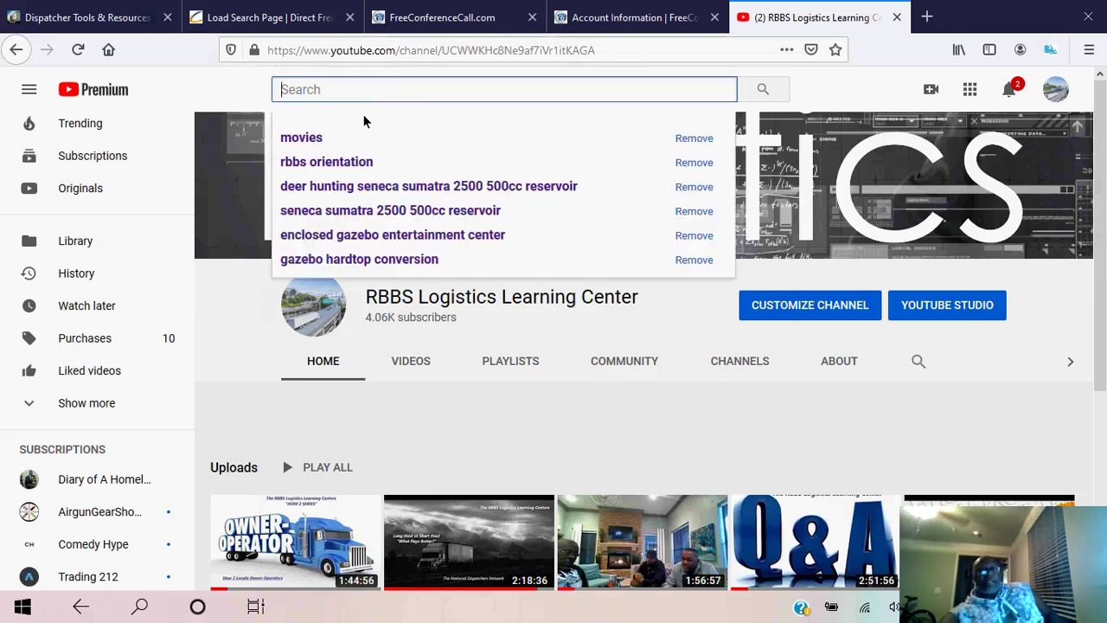
{"action": "left_click", "coordinate": [364, 161]}
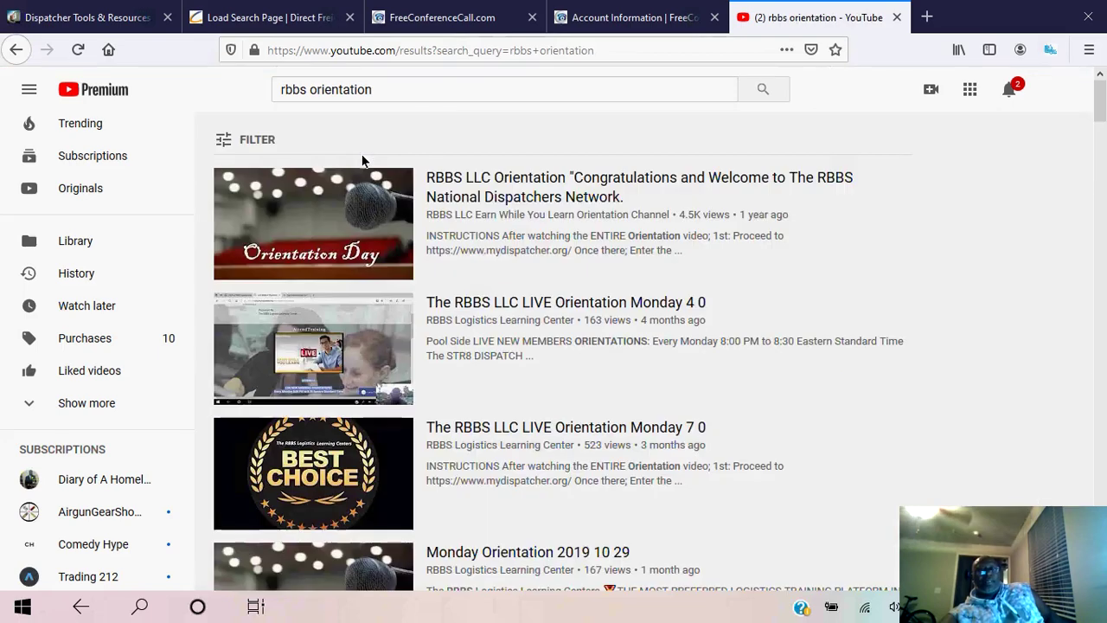
Look through the search results for the Monday orientation videos and the owner-operator dispatch training video
{"action": "mouse_move", "coordinate": [366, 208]}
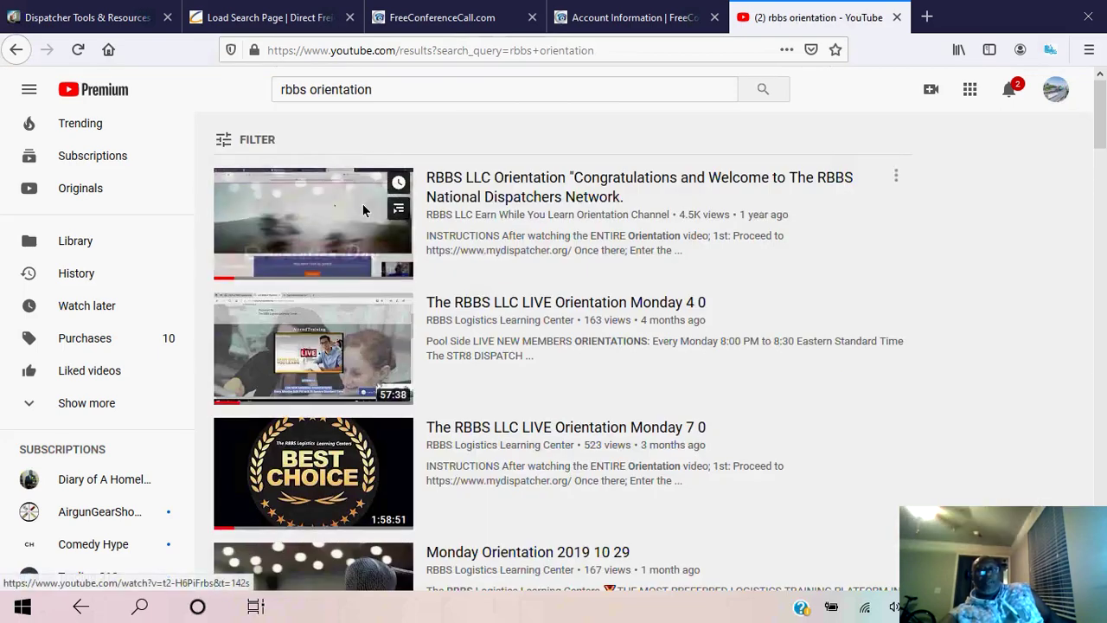
{"action": "scroll", "coordinate": [432, 233], "scroll_direction": "down", "scroll_amount": 3}
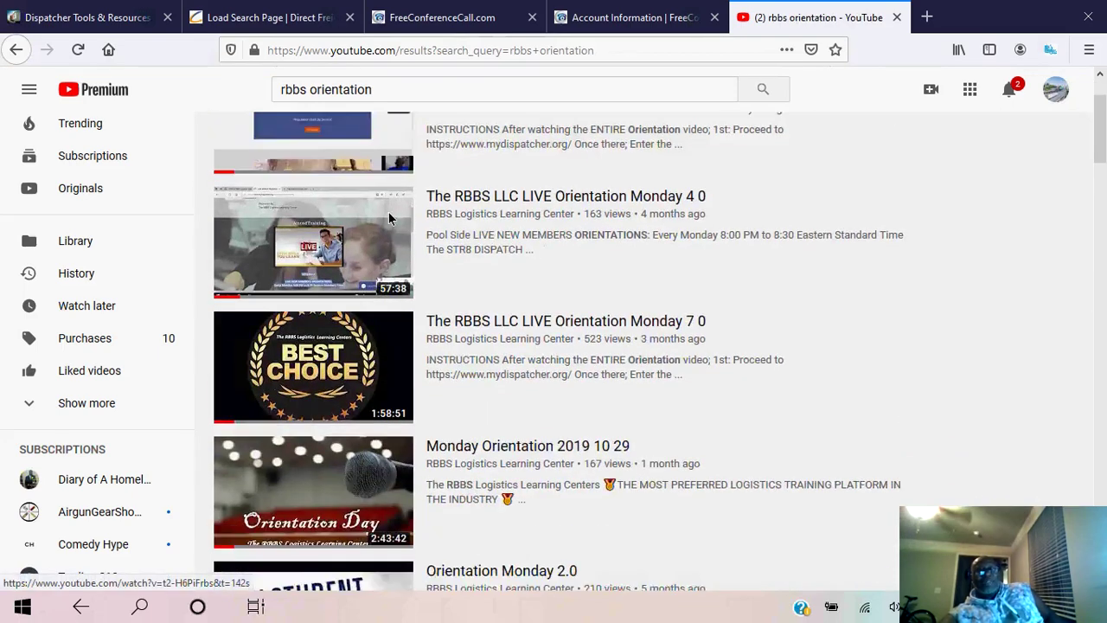
{"action": "scroll", "coordinate": [532, 402], "scroll_direction": "down", "scroll_amount": 3}
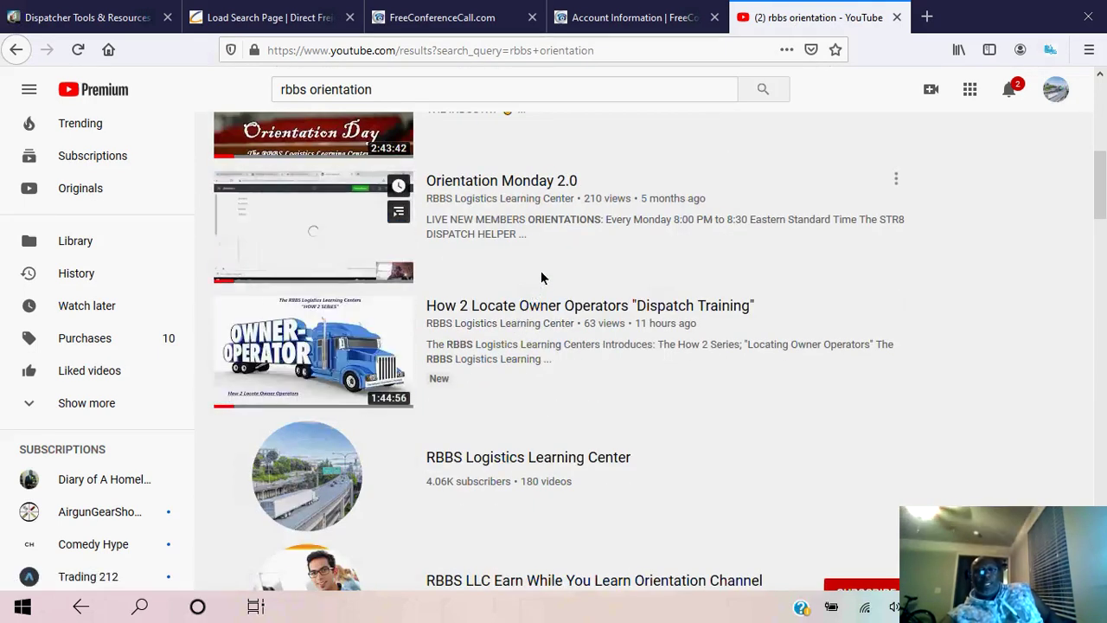
{"action": "scroll", "coordinate": [536, 311], "scroll_direction": "up", "scroll_amount": 2}
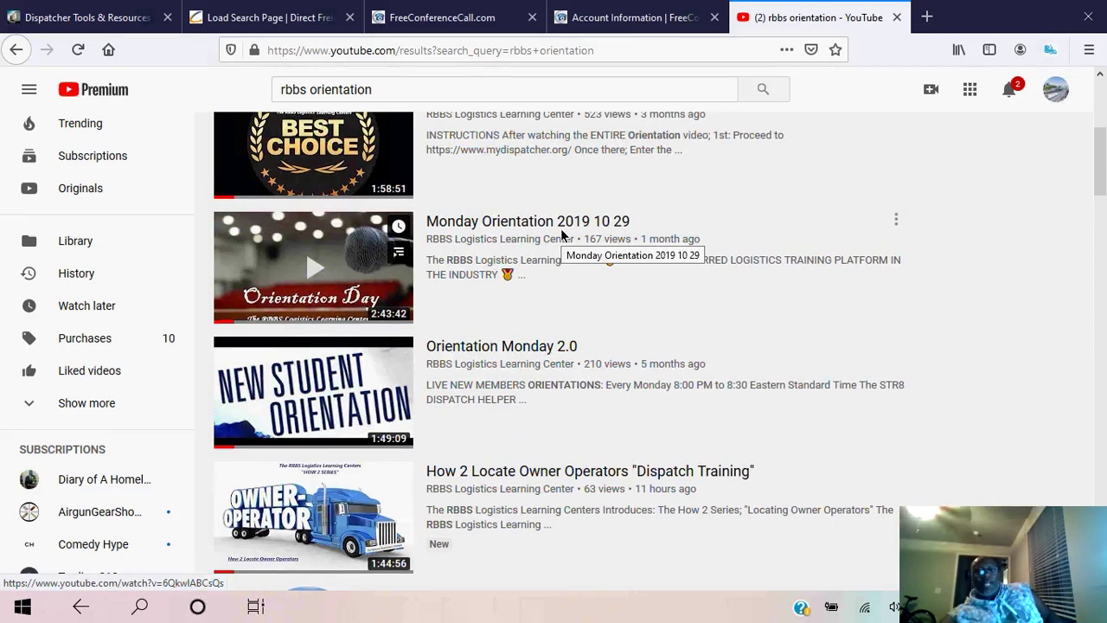
{"action": "scroll", "coordinate": [571, 277], "scroll_direction": "down", "scroll_amount": 2}
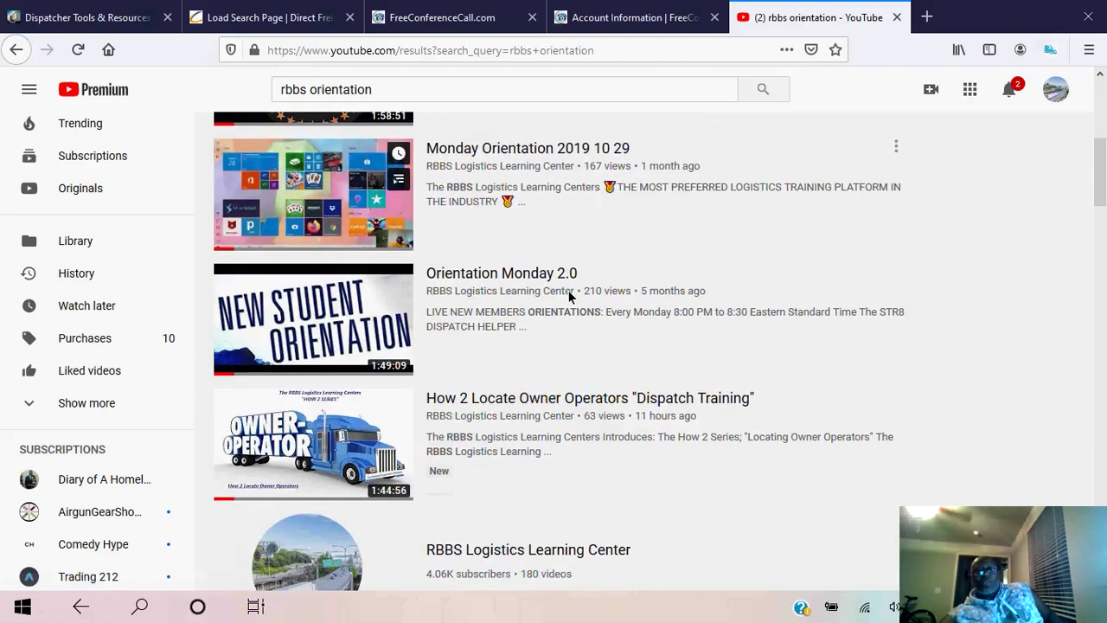
{"action": "scroll", "coordinate": [569, 295], "scroll_direction": "down", "scroll_amount": 3}
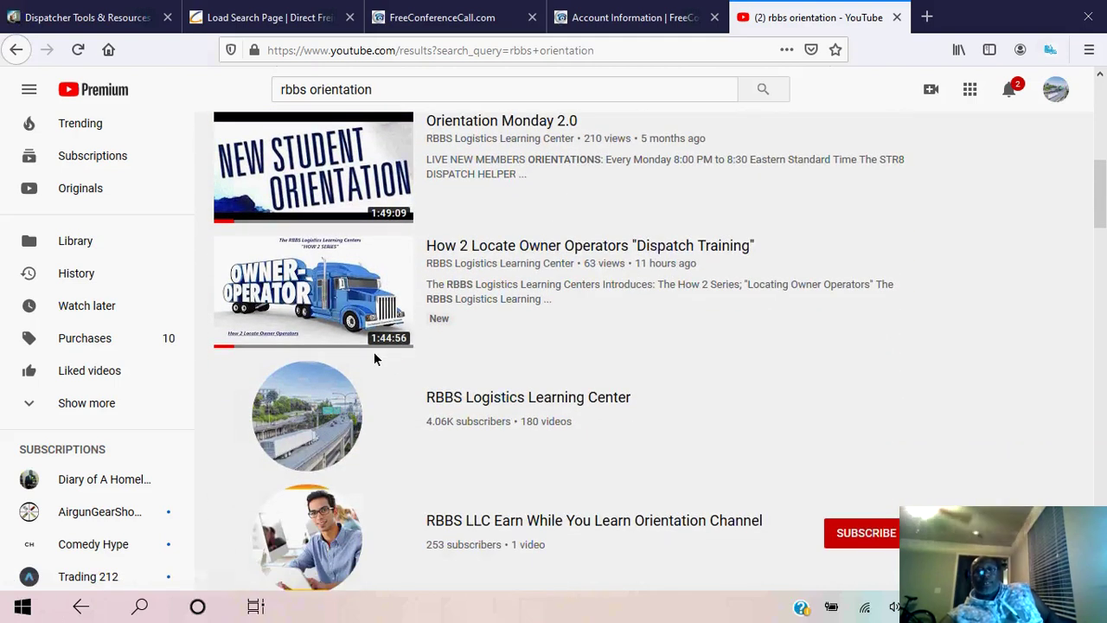